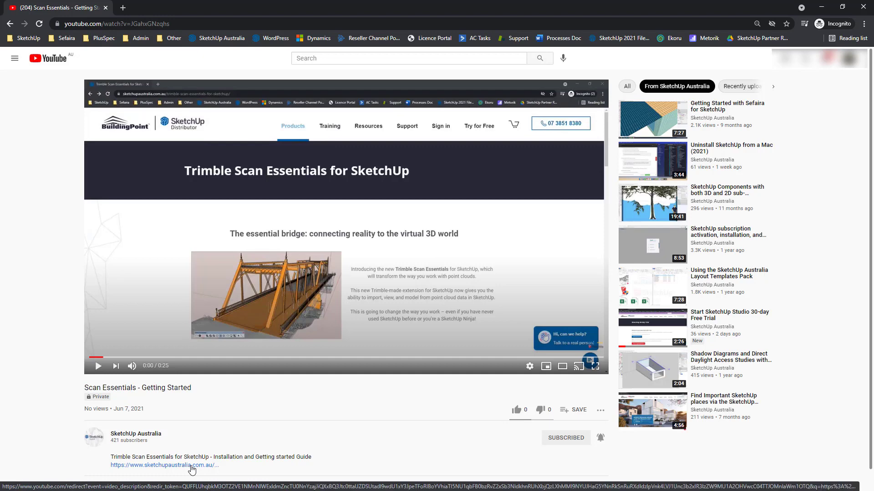
Open the Scan Essentials product page linked in the video description and go to its 30-day free trial form
left_click(192, 466)
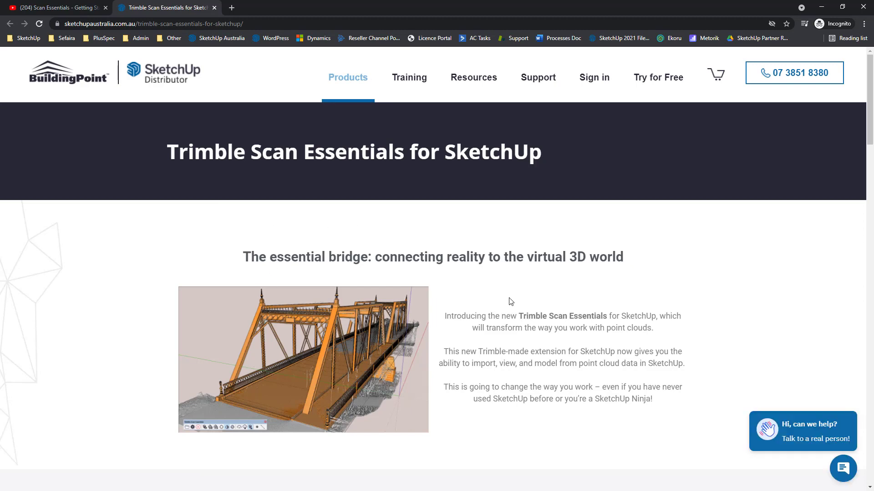
scroll(511, 308, "down", 1)
scroll(509, 309, "down", 15)
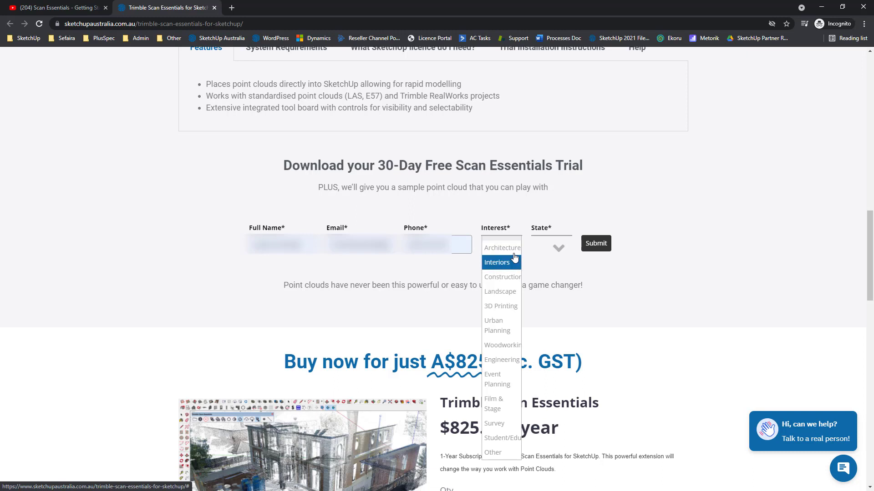
Complete the trial form with interest Architecture and state NSW, and submit it
left_click(510, 258)
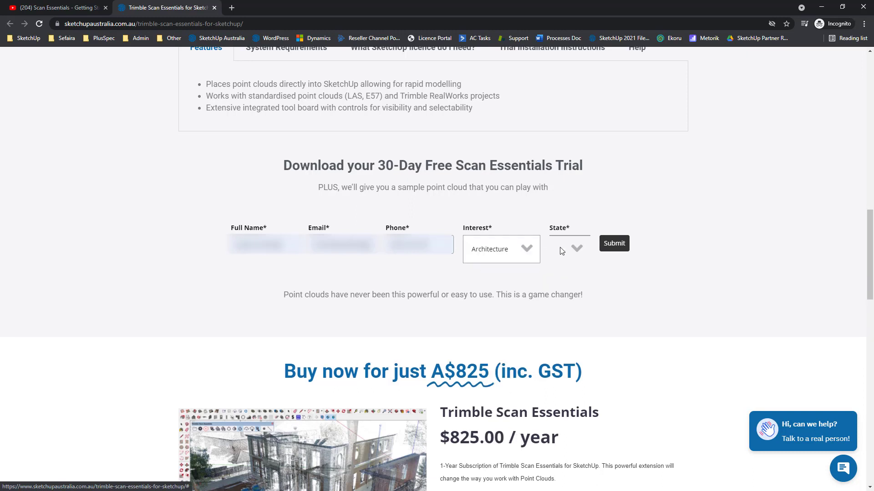
left_click(579, 249)
left_click(579, 276)
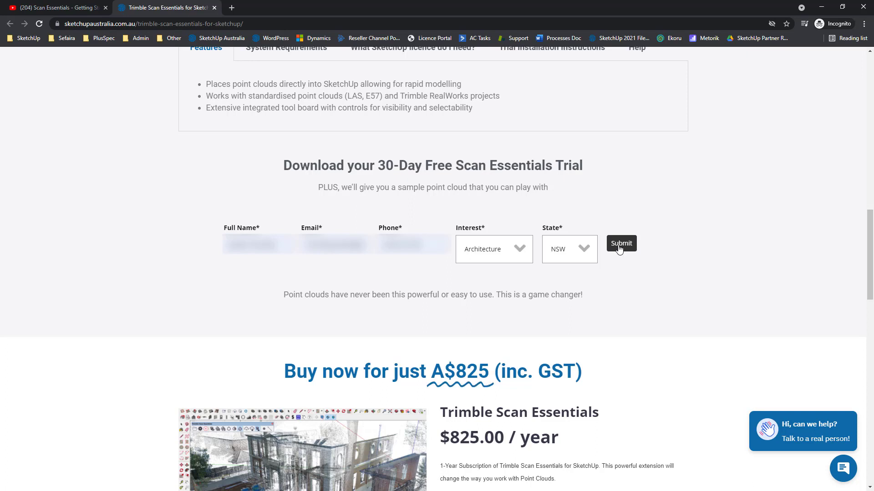
left_click(620, 246)
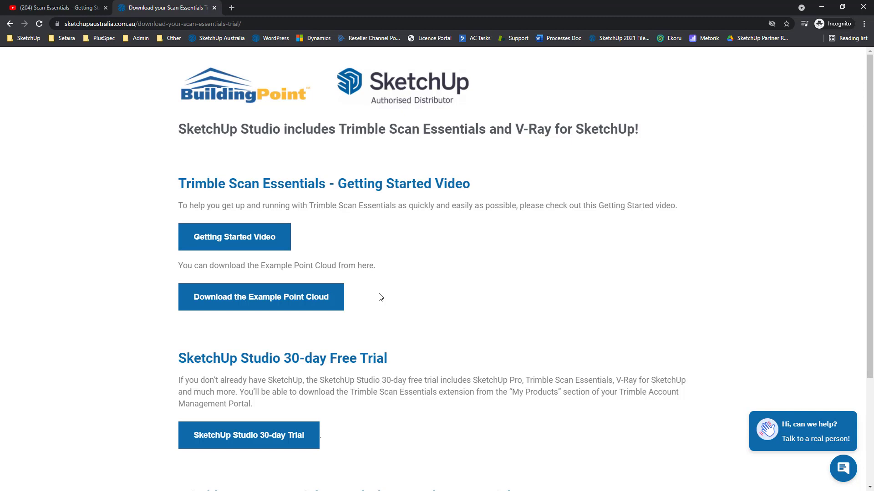
Download the example point cloud and open the stand-alone Trimble Scan Essentials 30-day trial page
left_click(325, 302)
scroll(415, 275, "down", 3)
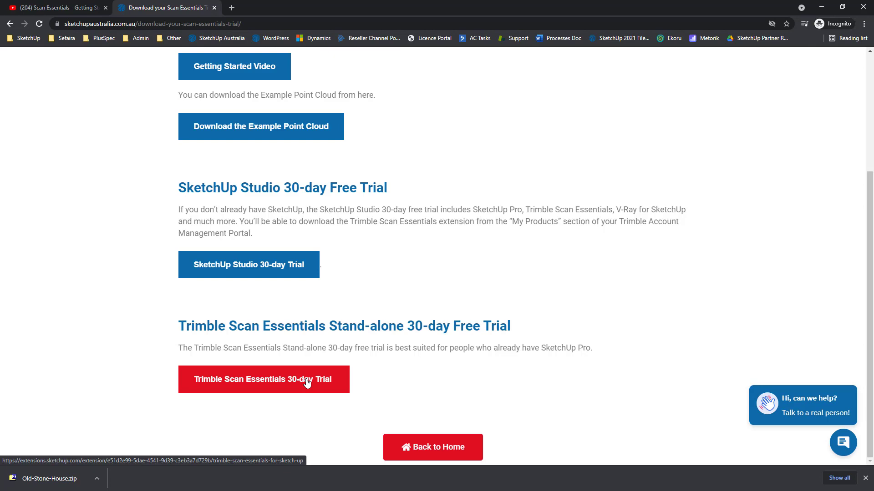
left_click(337, 387)
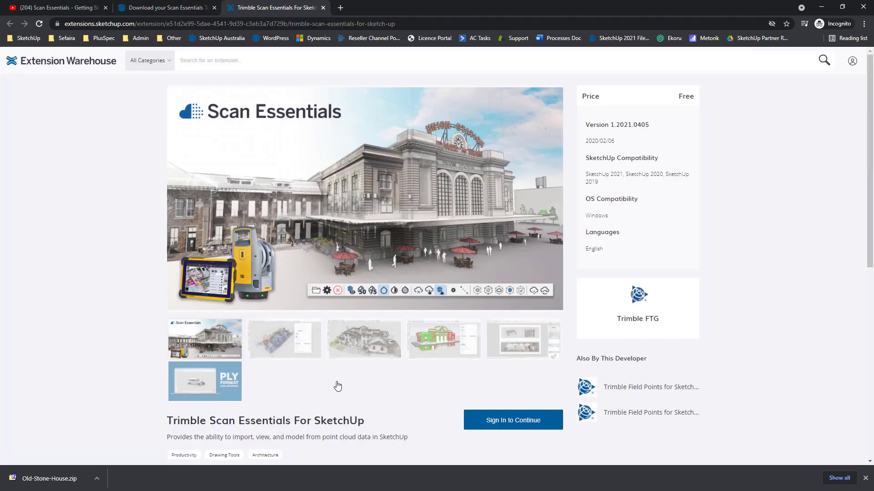
Sign in to the Extension Warehouse with the Trimble account's e-mail and password
left_click(524, 426)
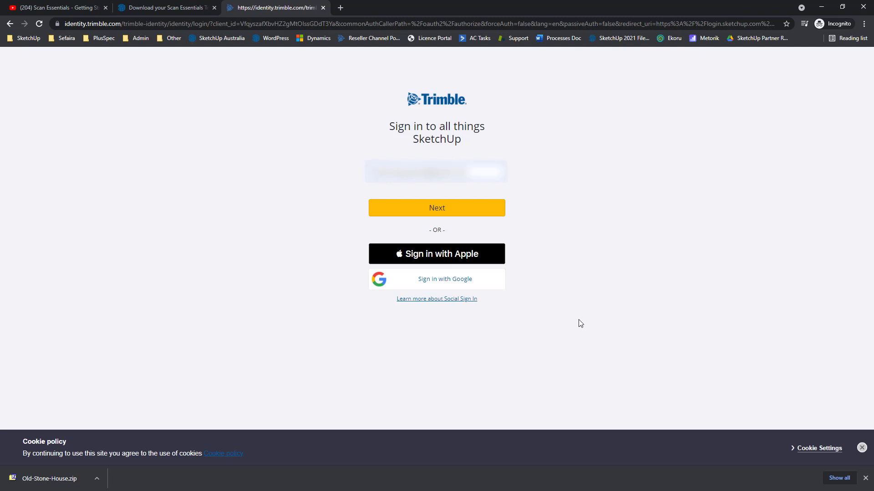
left_click(476, 217)
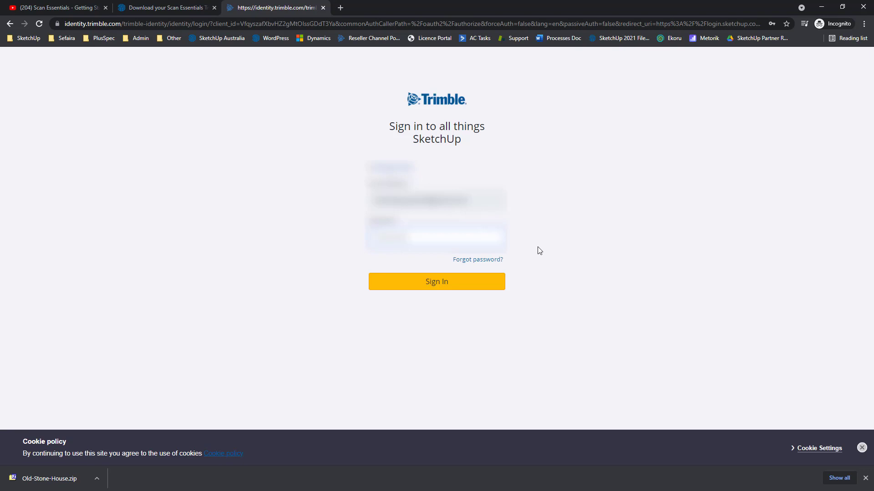
key("ctrl+v")
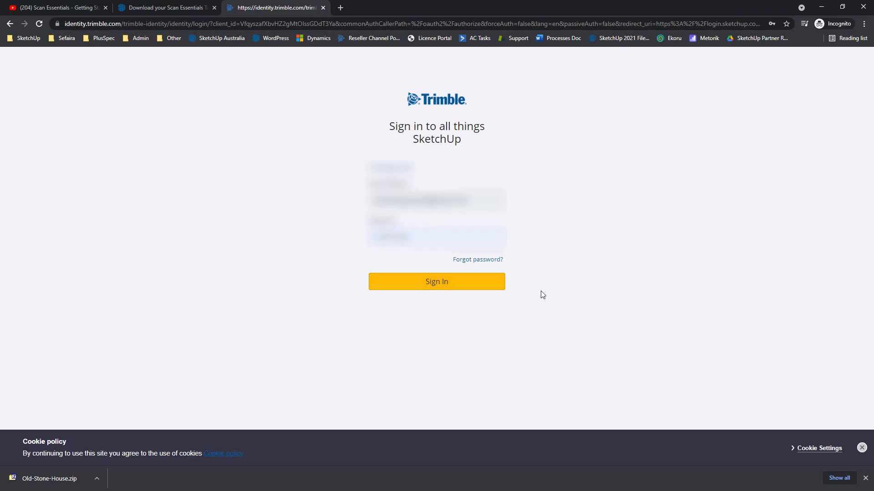
left_click(501, 283)
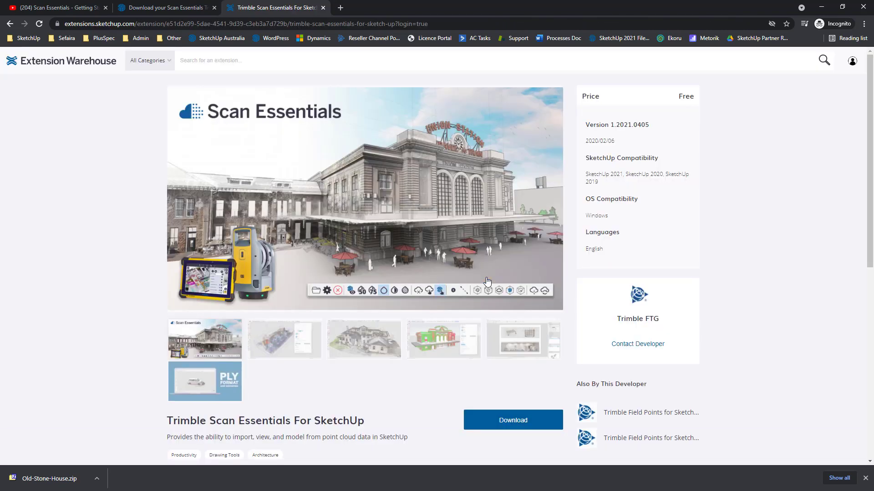
Request the Trimble Scan Essentials download and accept the Terms of Service after reading to their end
left_click(519, 424)
scroll(510, 321, "down", 10)
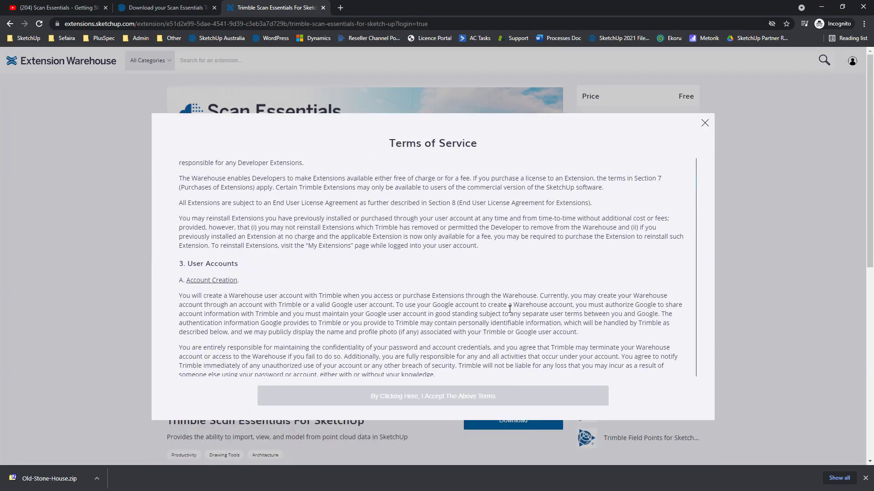
scroll(513, 310, "down", 15)
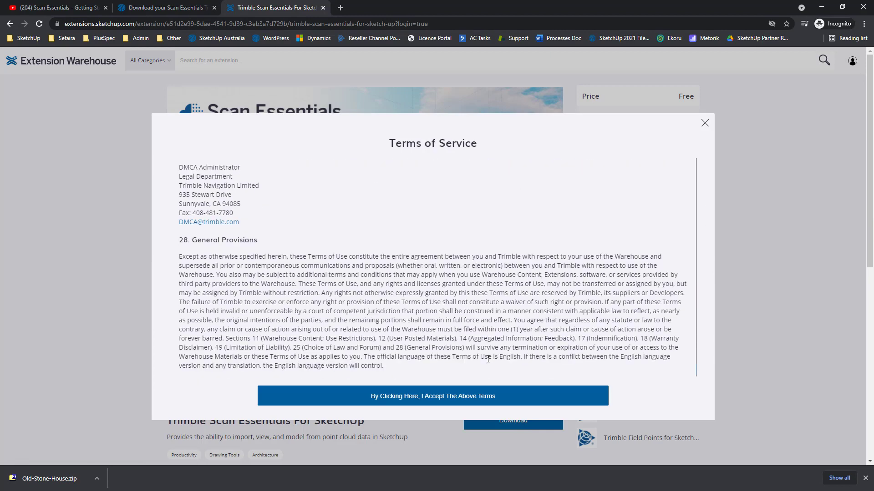
left_click(496, 400)
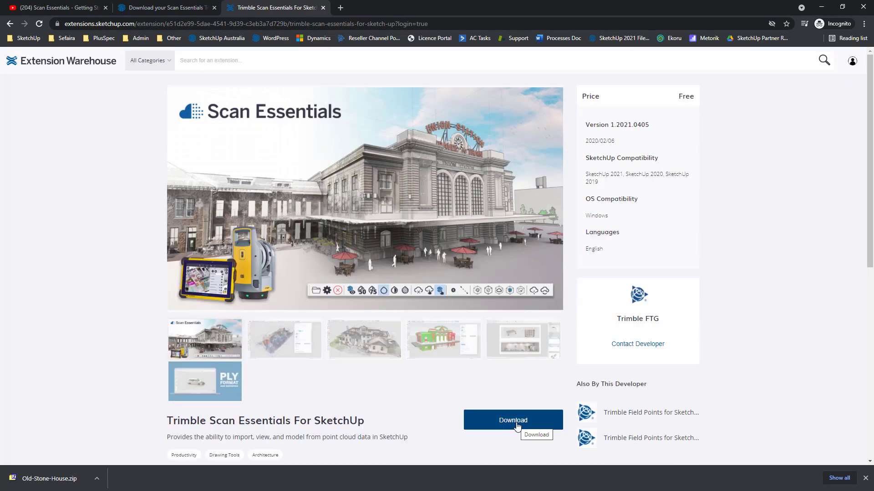
Download the Trimble Scan Essentials extension and show su_pcp_1_20210405.rbz in its folder
left_click(517, 426)
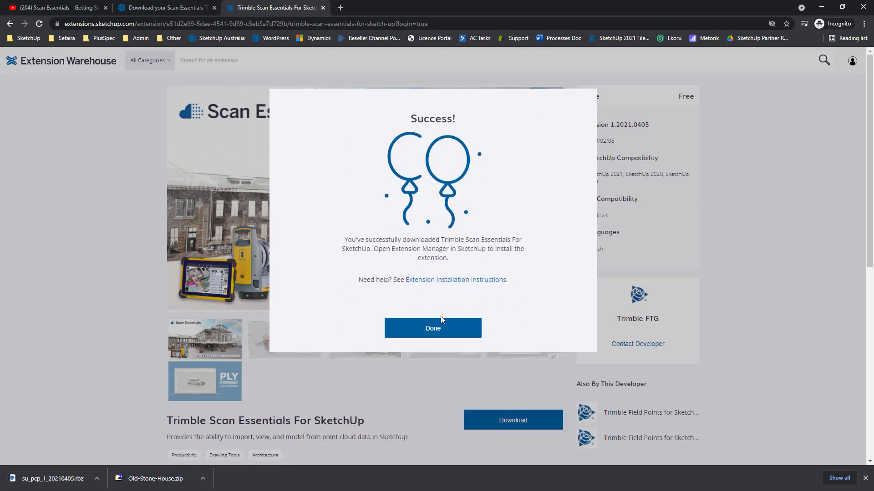
left_click(449, 331)
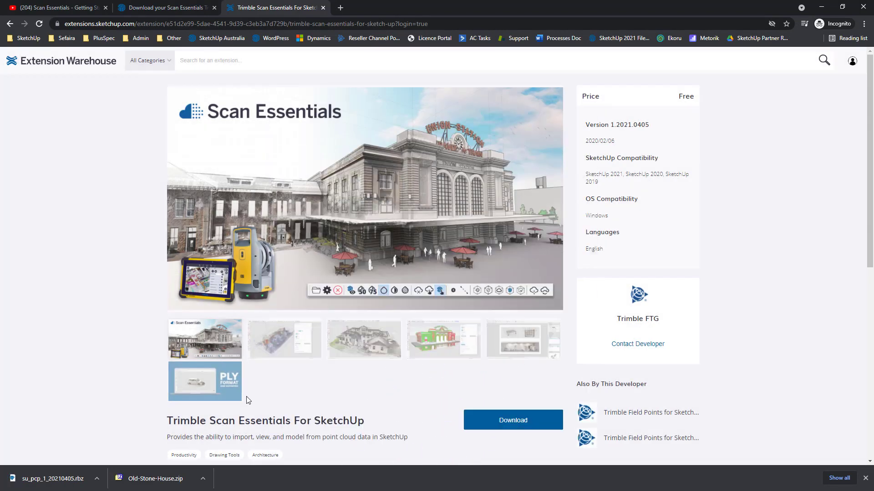
left_click(97, 479)
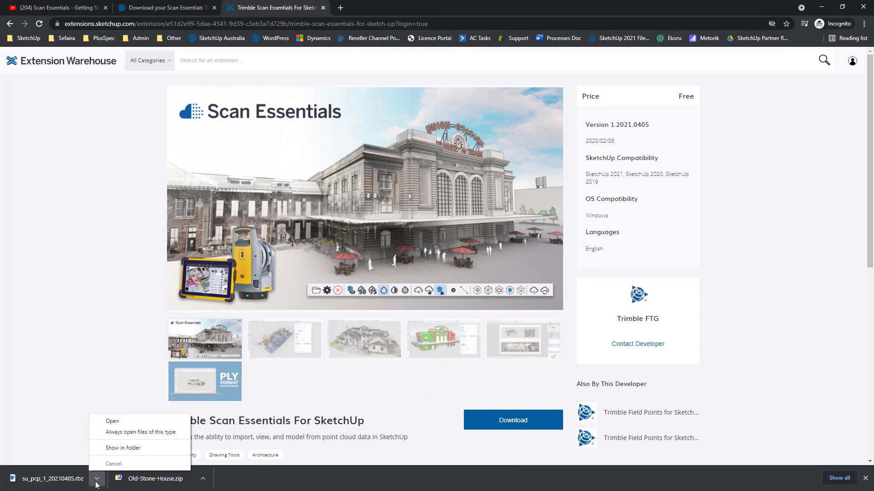
left_click(147, 448)
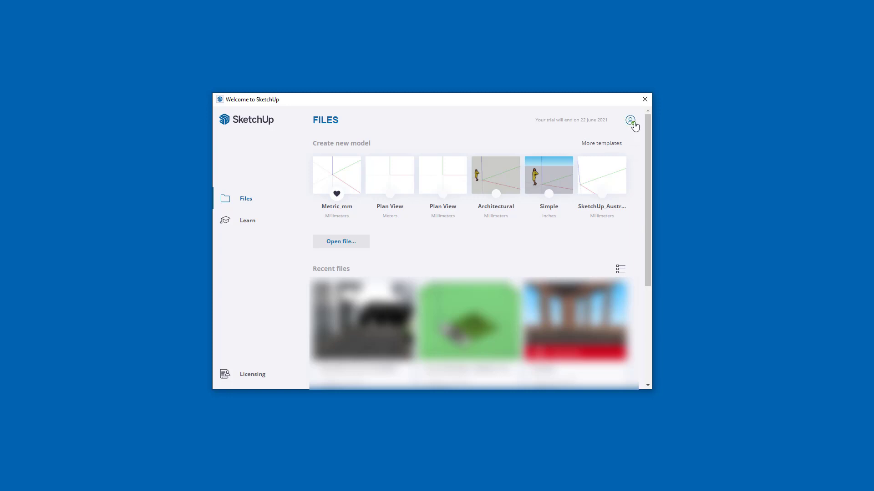
Check the account signed in to SketchUp, and create a new model from the Metric_mm template
left_click(634, 123)
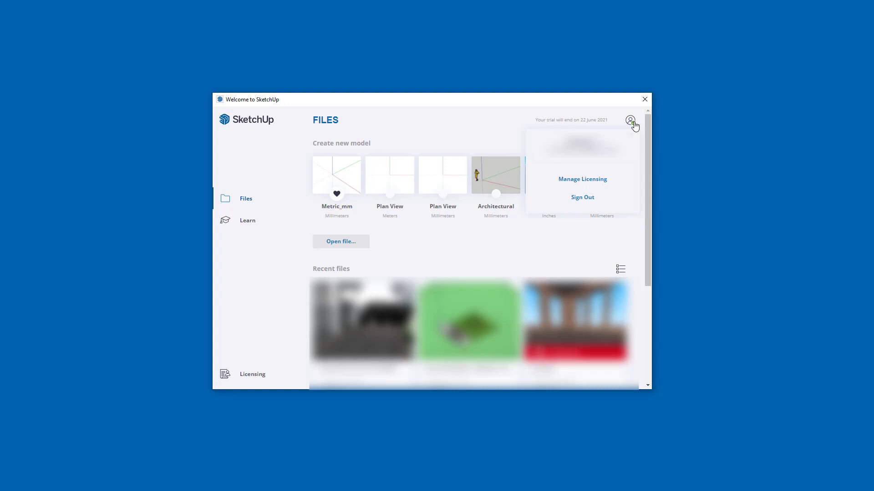
left_click(632, 121)
left_click(345, 172)
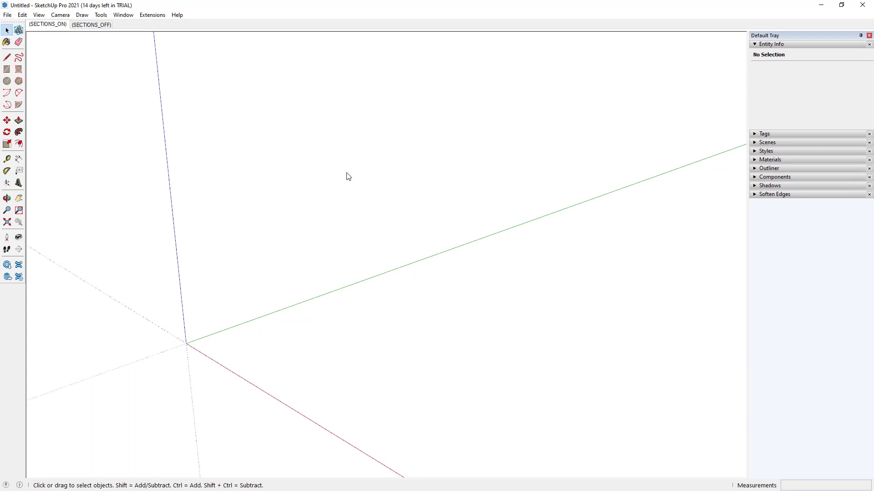
Load su_pcp_1_20210405 from the Downloads folder as a new extension through the Extension Manager
left_click(129, 18)
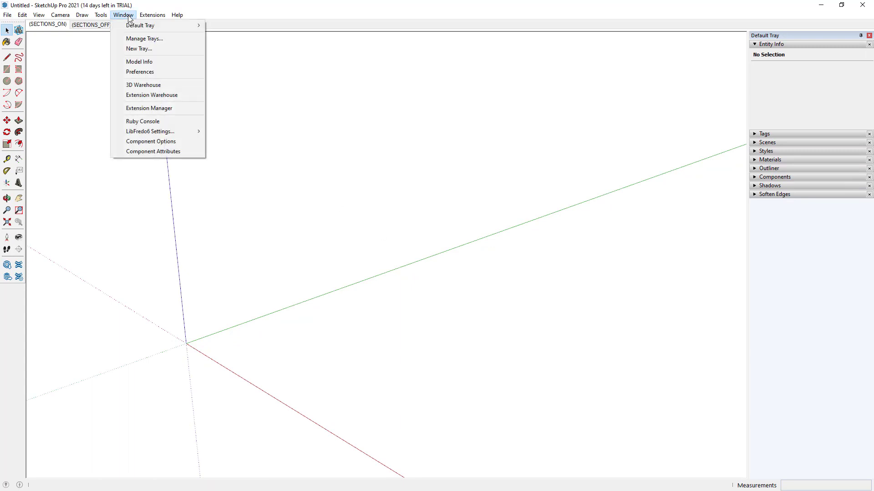
left_click(186, 110)
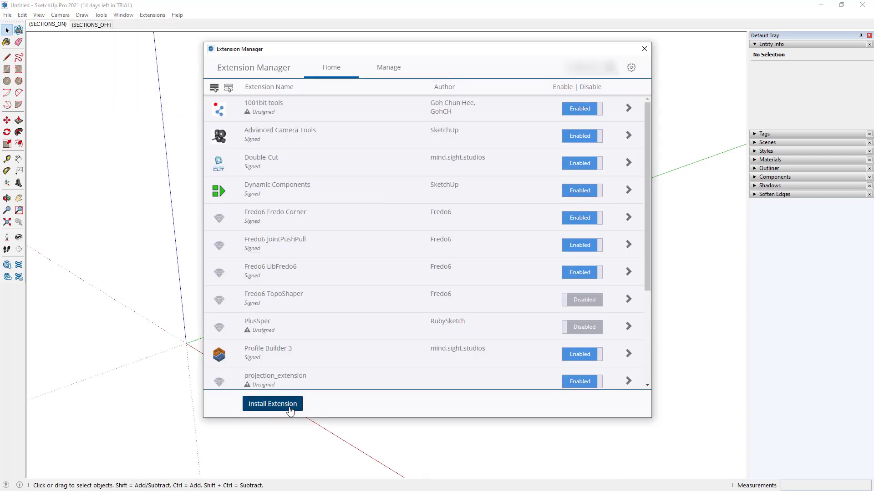
left_click(290, 410)
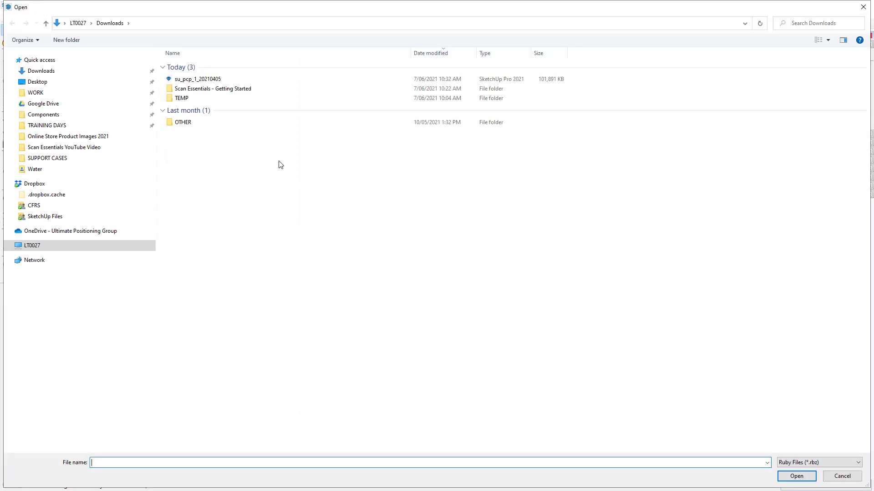
left_click(245, 79)
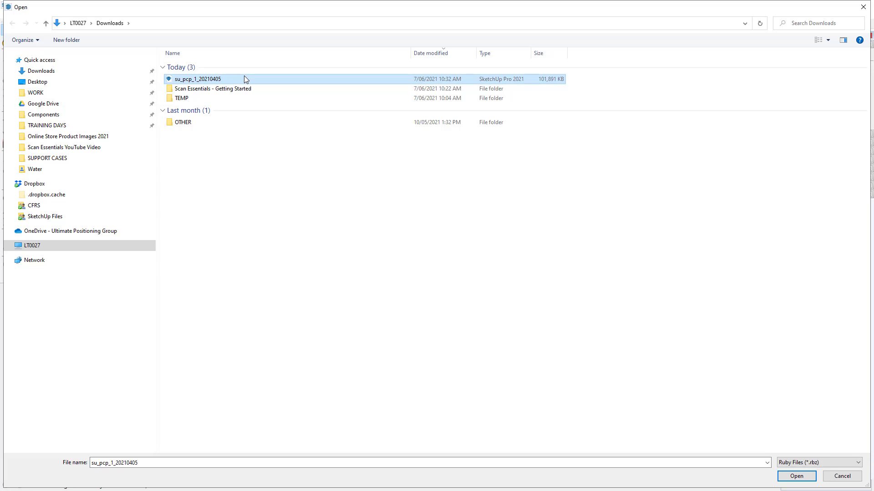
double_click(244, 79)
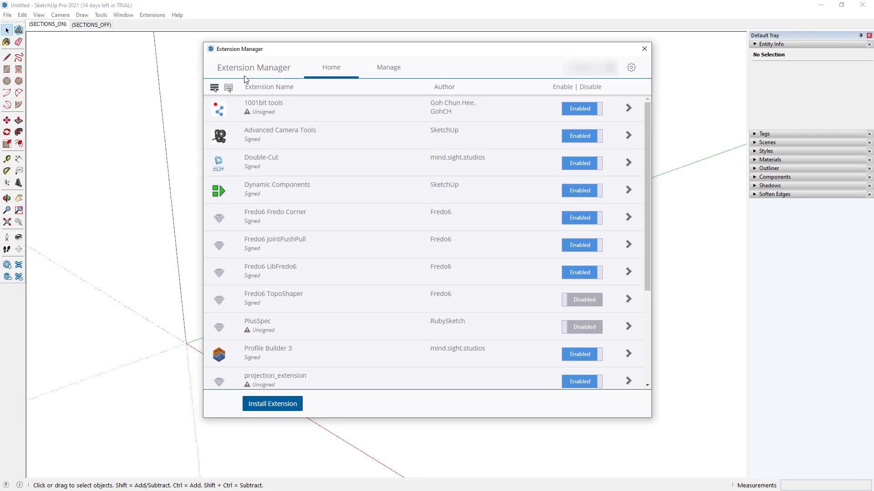
Accept the Trimble Scan Essentials license agreement and agree to install Scan Essentials for LayOut as well
scroll(434, 128, "down", 10)
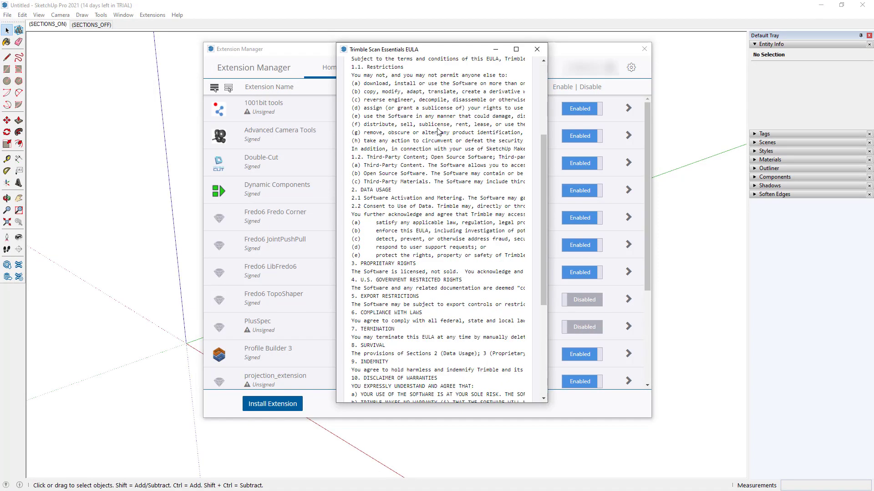
scroll(439, 132, "up", 12)
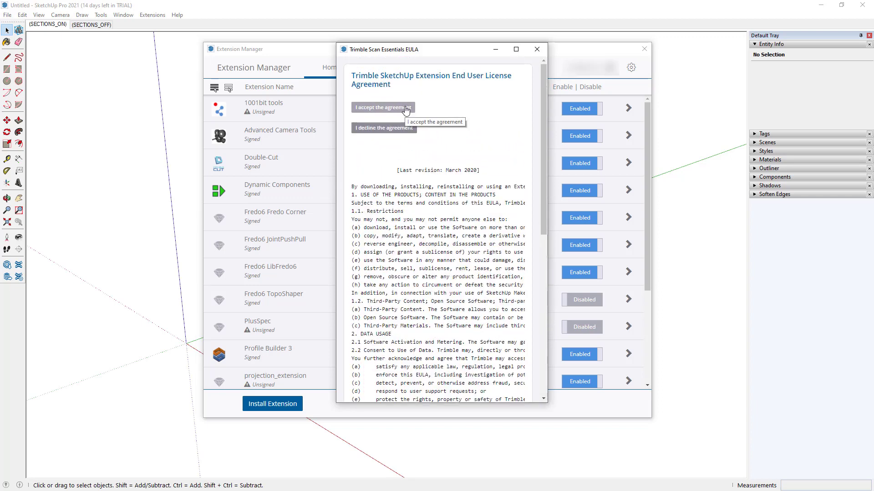
left_click(405, 108)
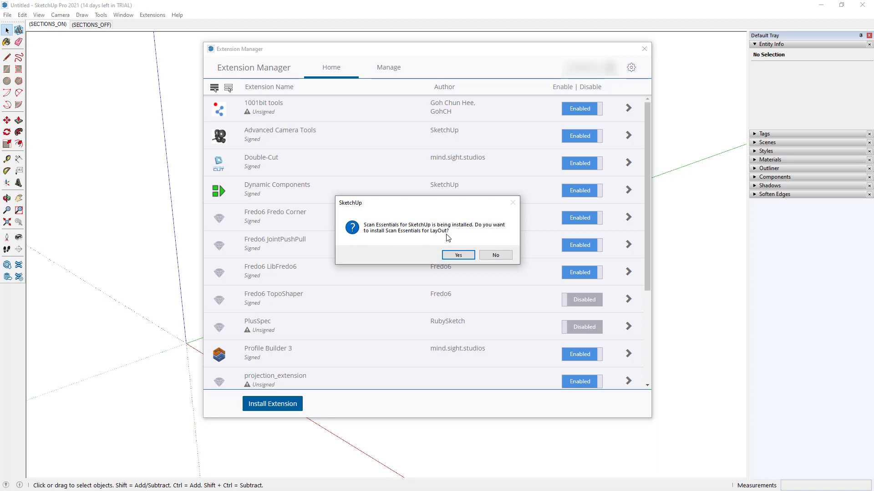
left_click(460, 255)
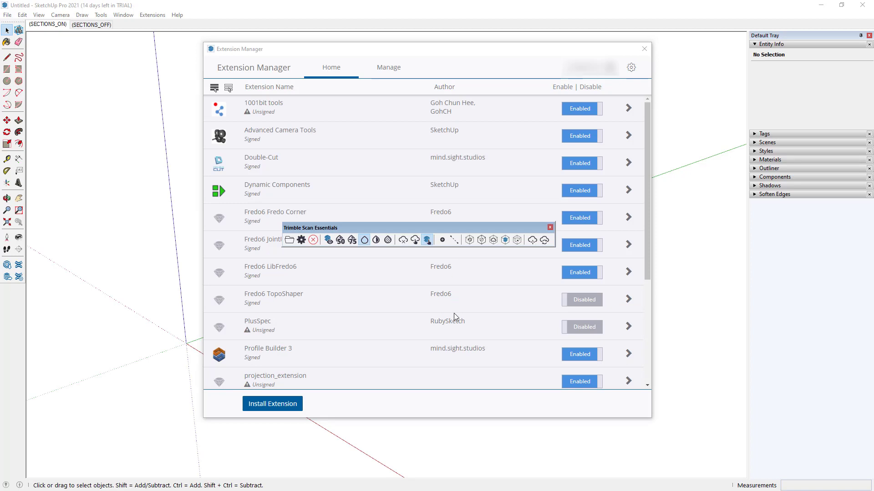
Review the Extension Manager list for the Trimble Scan Essentials for SketchUp entry
left_click_drag(431, 232, 413, 243)
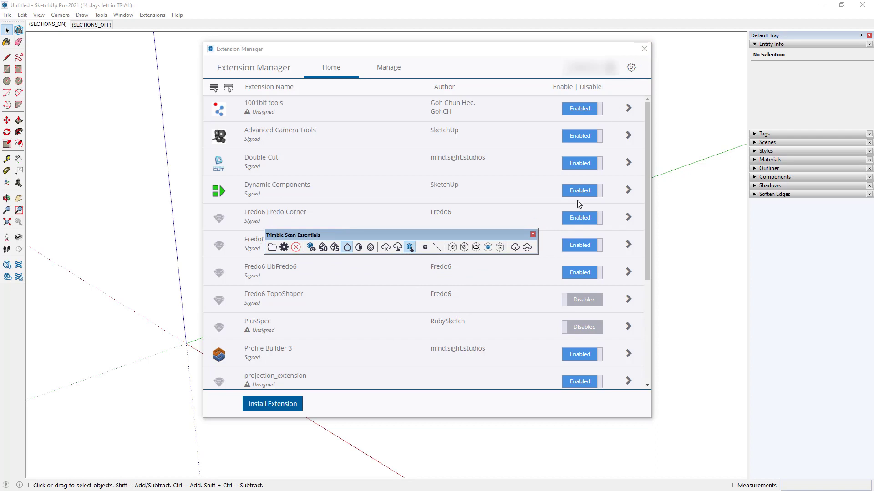
left_click(596, 51)
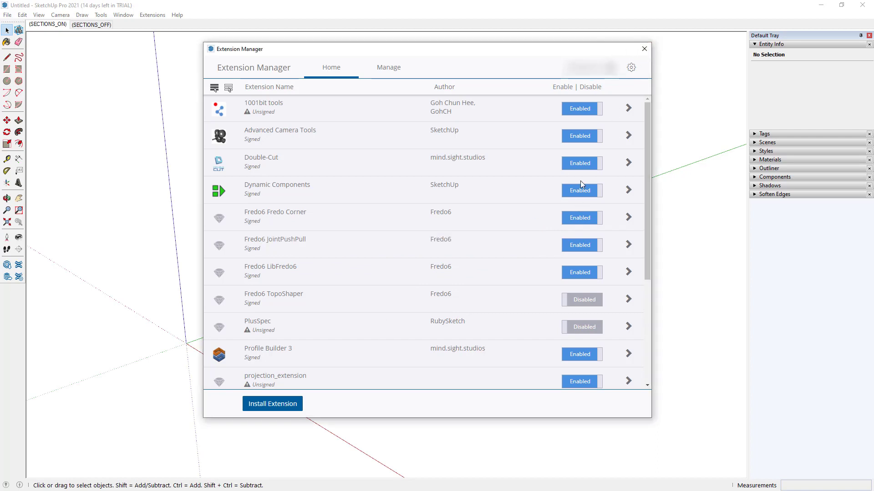
scroll(581, 181, "down", 4)
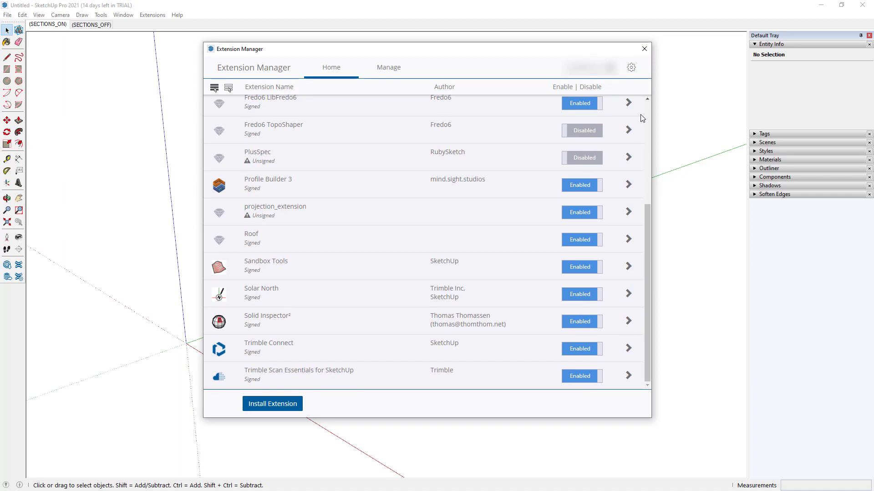
Close the Extension Manager and dock the Trimble Scan Essentials toolbar alongside the existing drawing tools
left_click(644, 49)
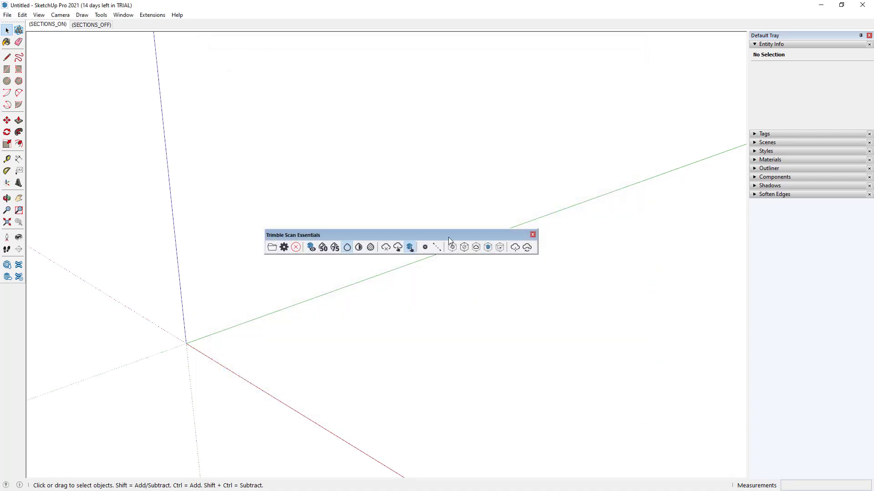
left_click_drag(448, 237, 12, 108)
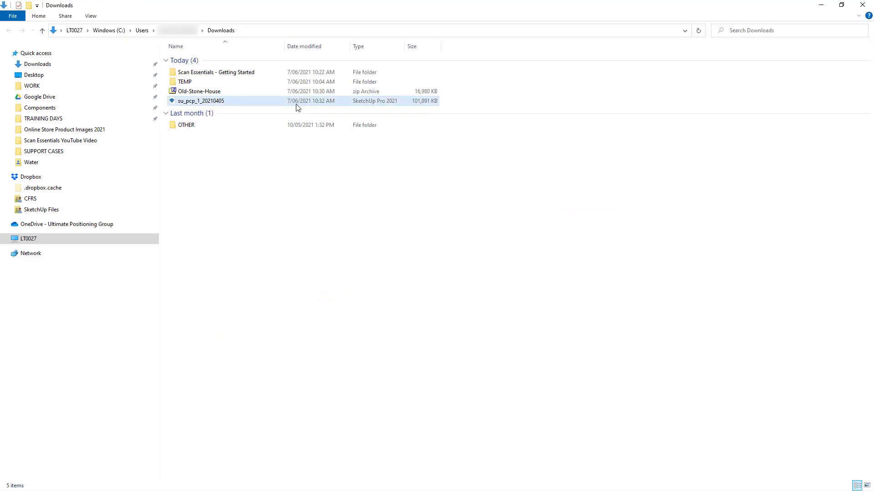
Delete the su_pcp_1_20210405 file from Downloads and move the Old-Stone-House zip into the Scan Essentials - Getting Started folder
right_click(296, 105)
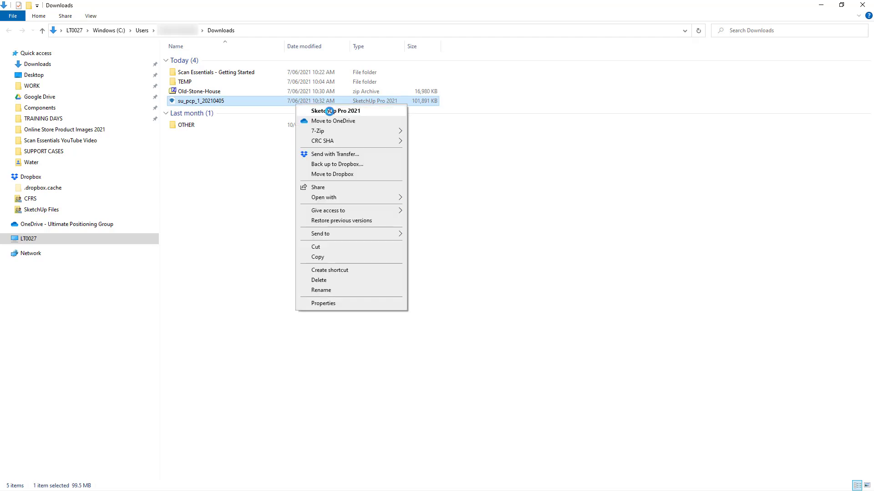
left_click(352, 281)
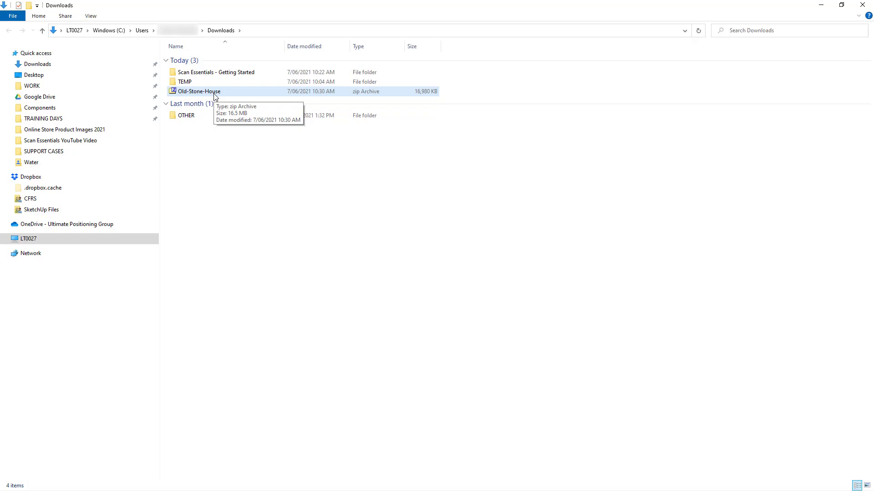
left_click_drag(214, 94, 223, 74)
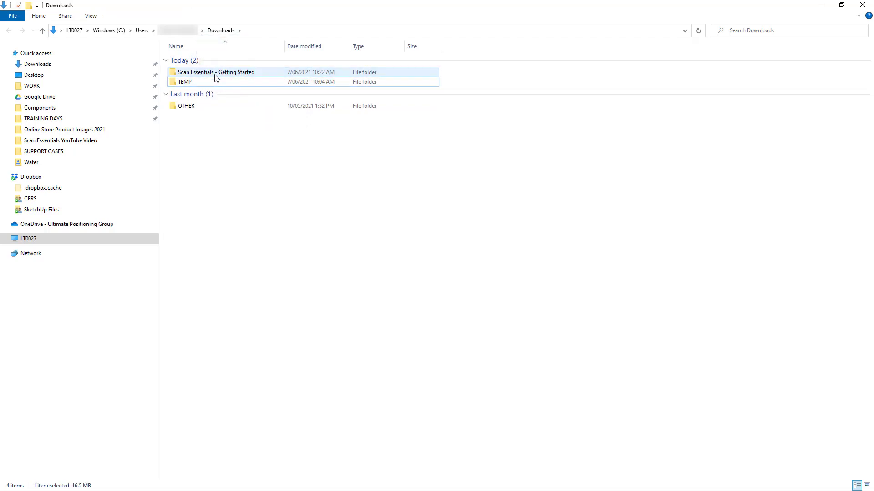
Extract the Old-Stone-House archive with 7-Zip directly into the Scan Essentials - Getting Started folder
double_click(251, 74)
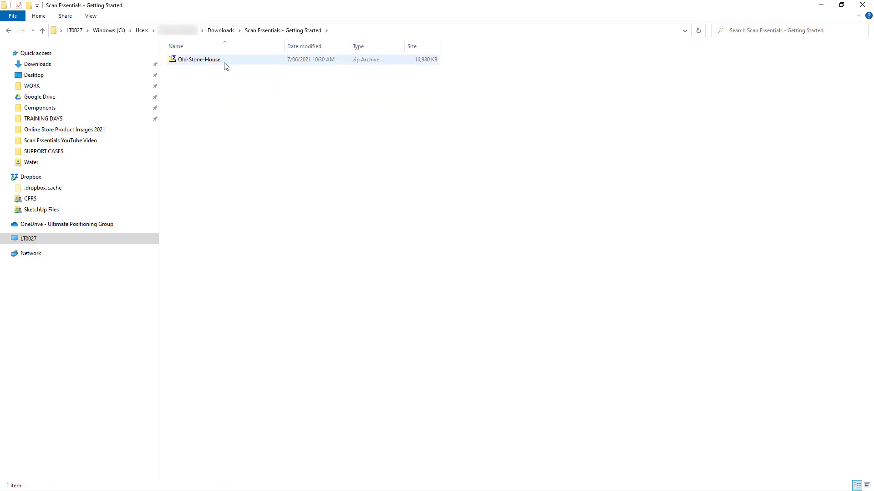
left_click(224, 66)
right_click(223, 66)
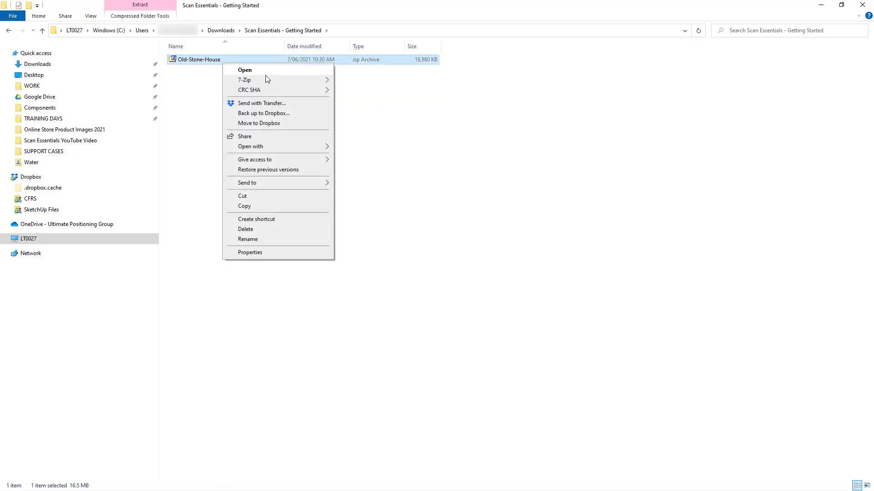
mouse_move(276, 82)
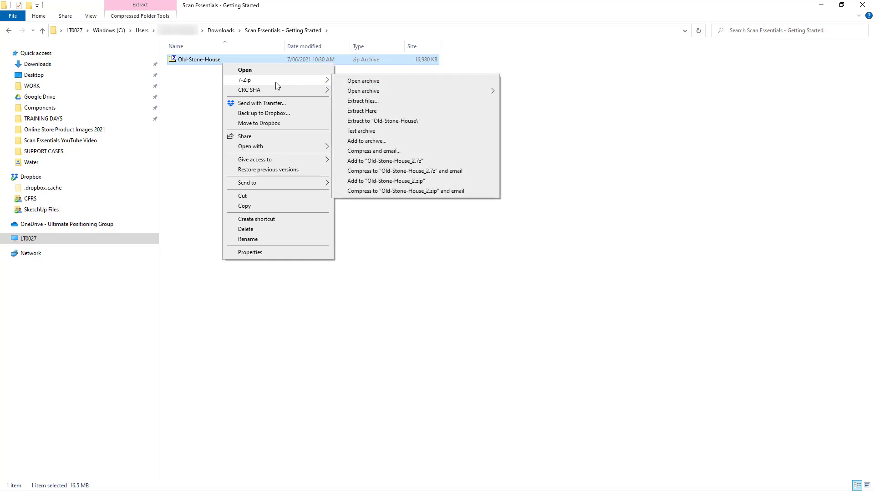
left_click(371, 111)
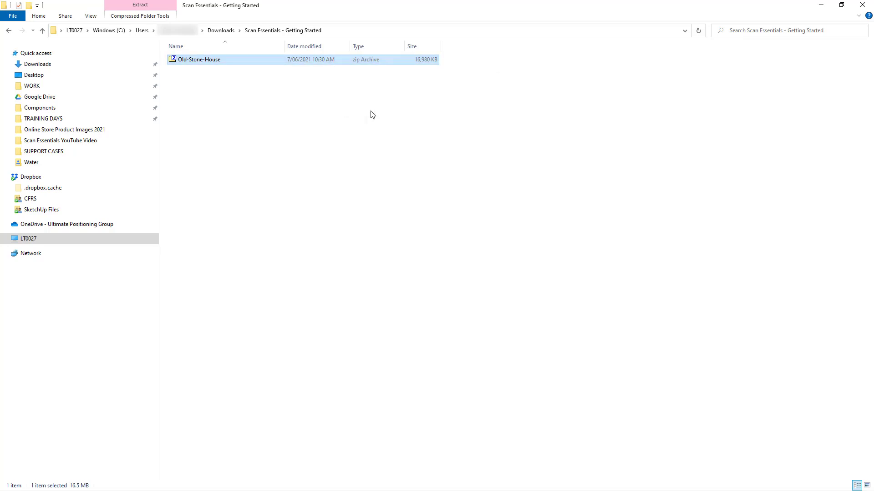
double_click(403, 46)
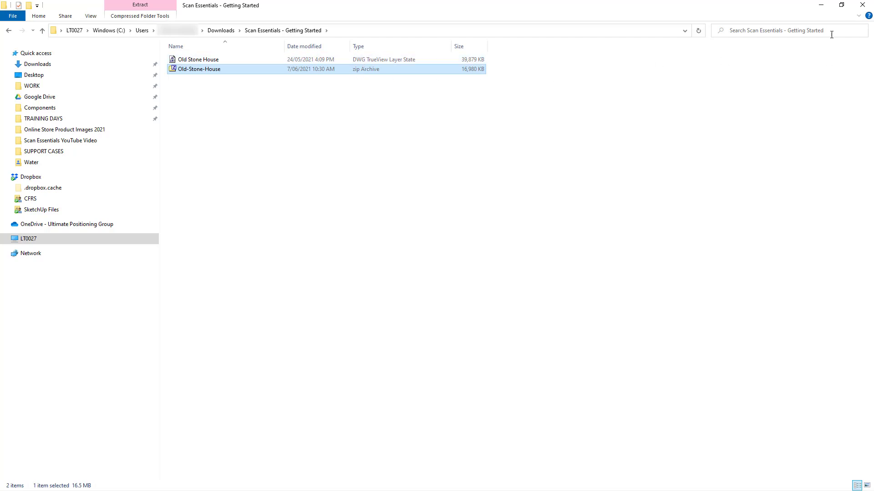
Switch to SketchUp, check the supported point cloud formats and open Old Stone House from the Scan Essentials - Getting Started folder
left_click(822, 9)
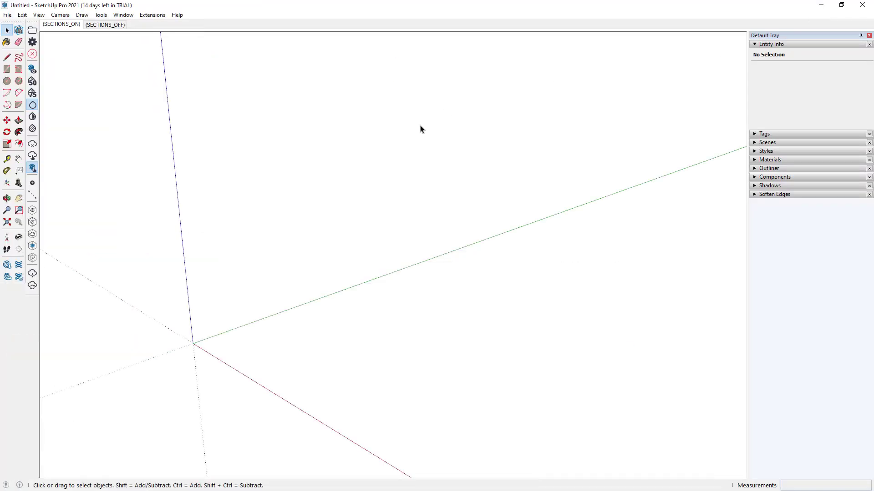
left_click(35, 32)
double_click(318, 81)
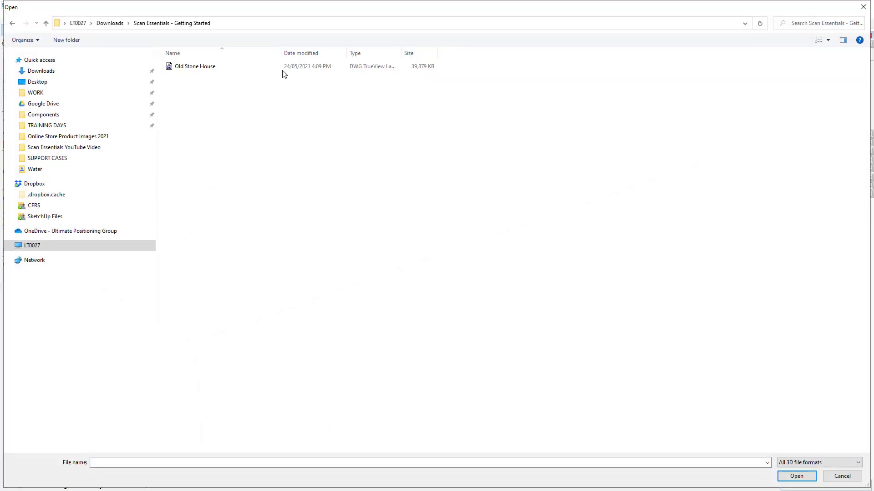
left_click(272, 69)
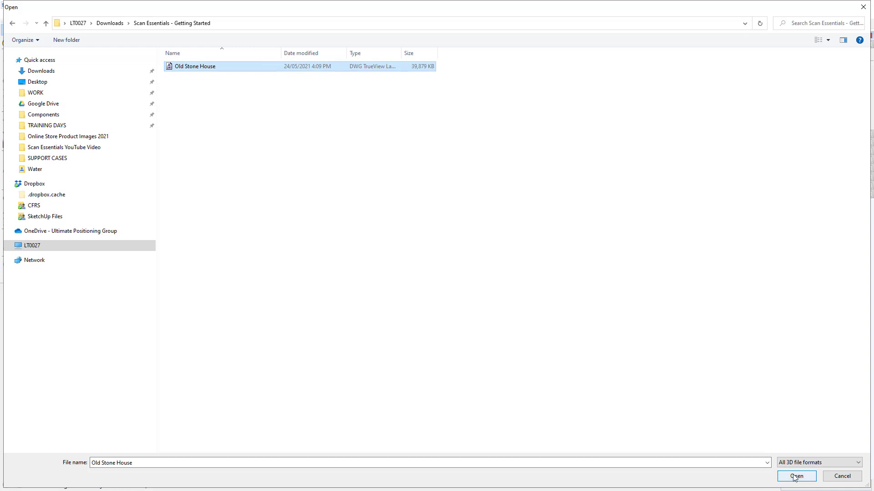
left_click(803, 462)
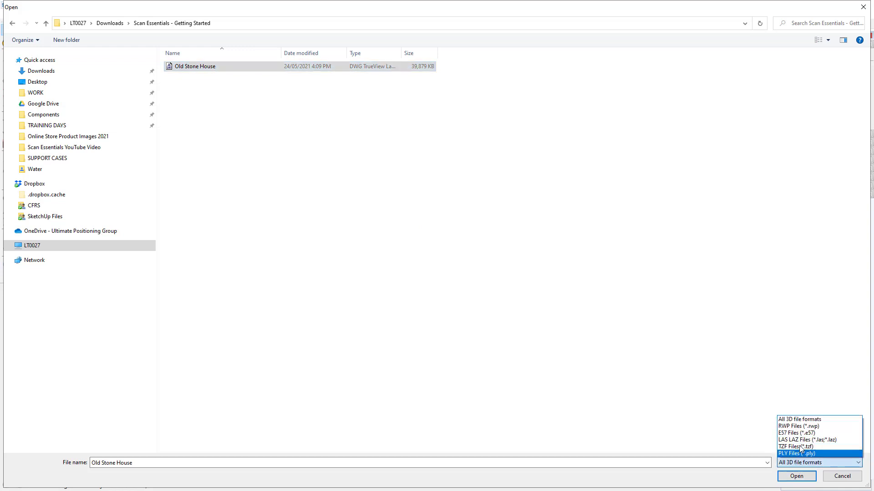
left_click(800, 464)
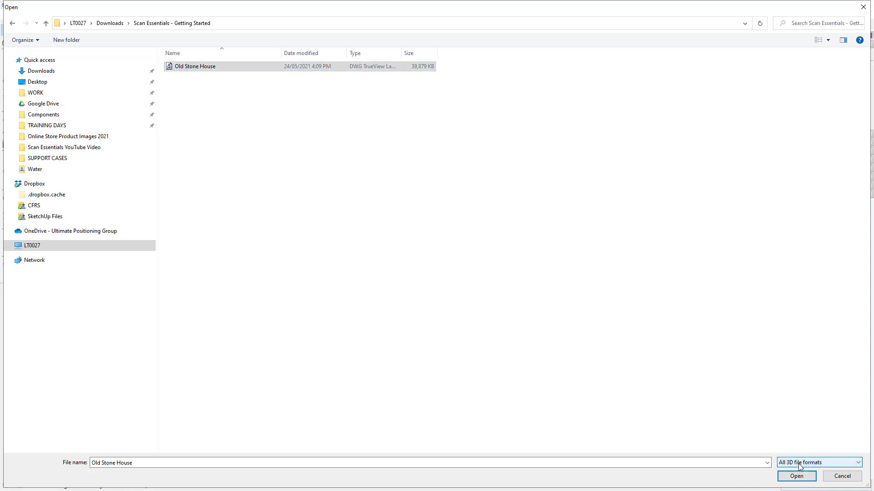
left_click(801, 465)
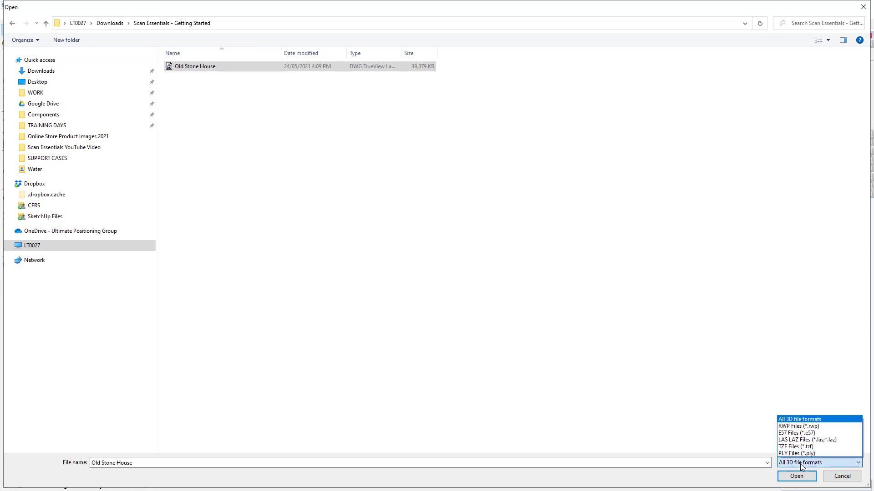
left_click(800, 464)
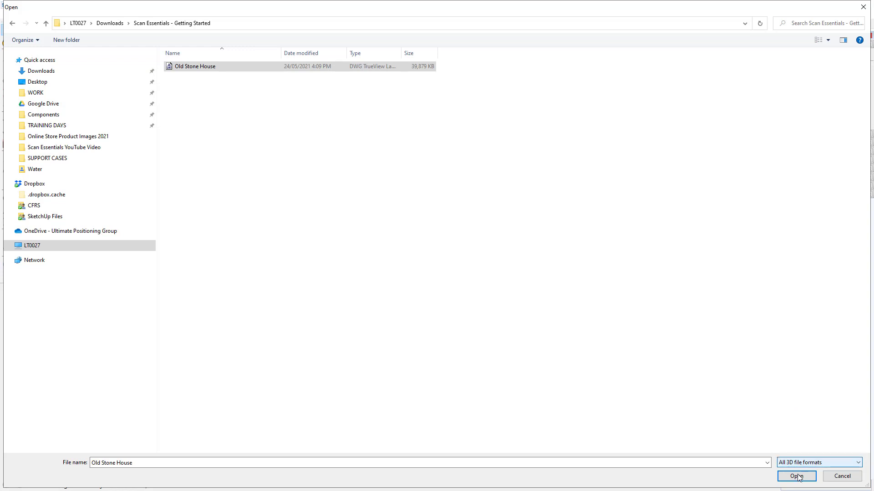
left_click(796, 477)
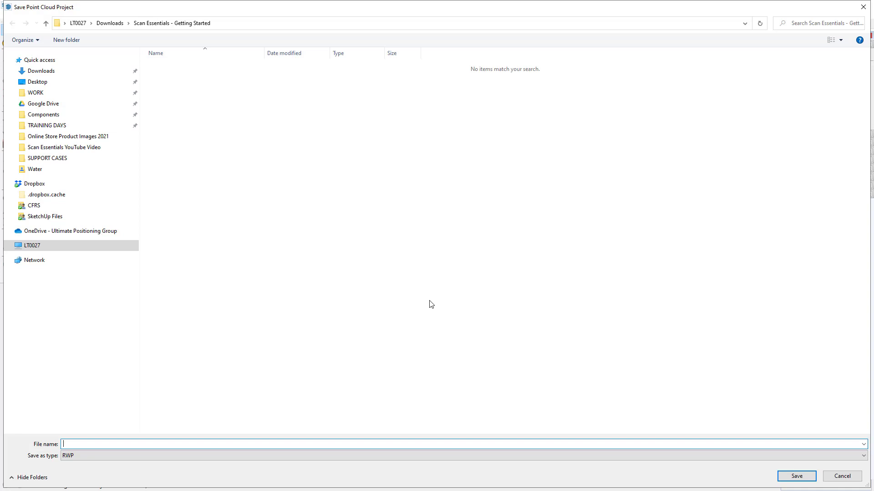
Save the point cloud project as Old_Stone_House_01 in RWP format and agree to center the cloud around the origin
type("Old_Stone_House_01")
left_click(796, 476)
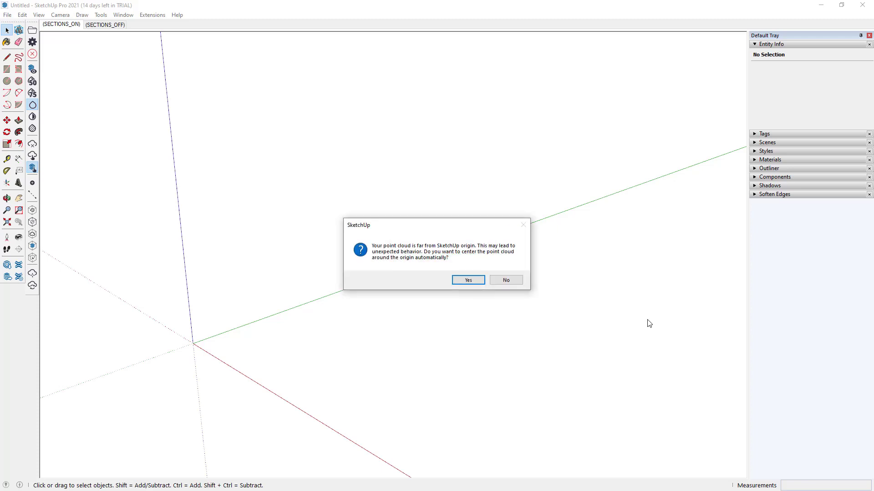
left_click(465, 281)
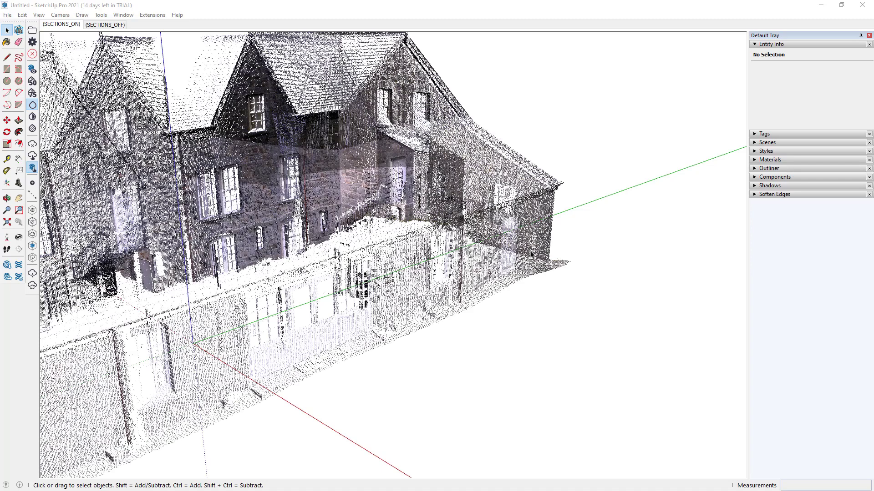
Save the SketchUp model as Old_Stone_House_01 in the Scan Essentials - Getting Started folder
scroll(568, 287, "down", 3)
scroll(567, 287, "down", 2)
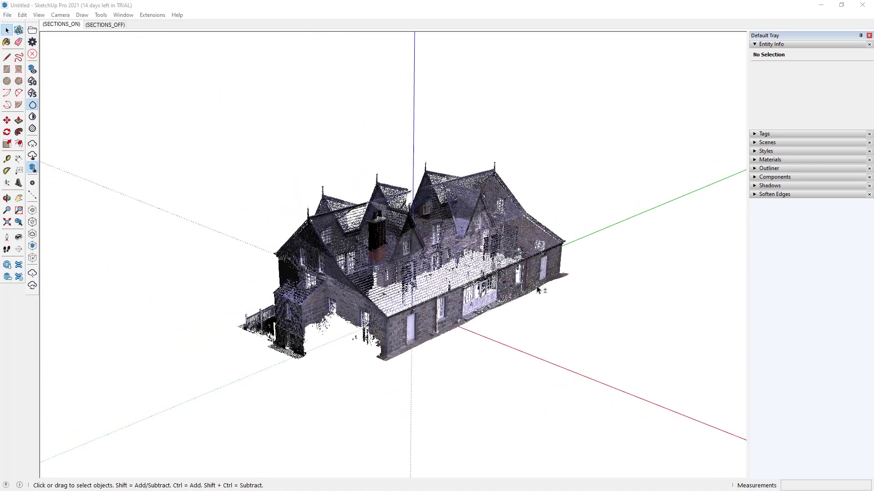
middle_click_drag(536, 286, 496, 314)
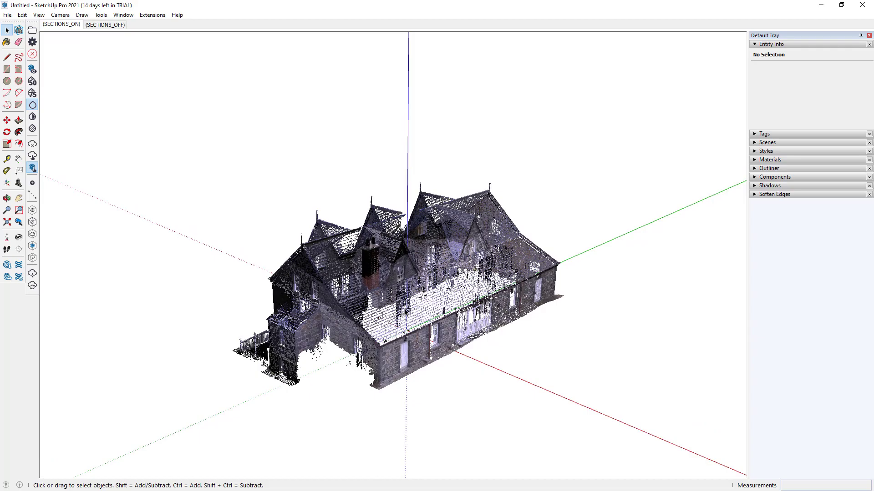
middle_click_drag(406, 314, 422, 306)
scroll(432, 344, "up", 4)
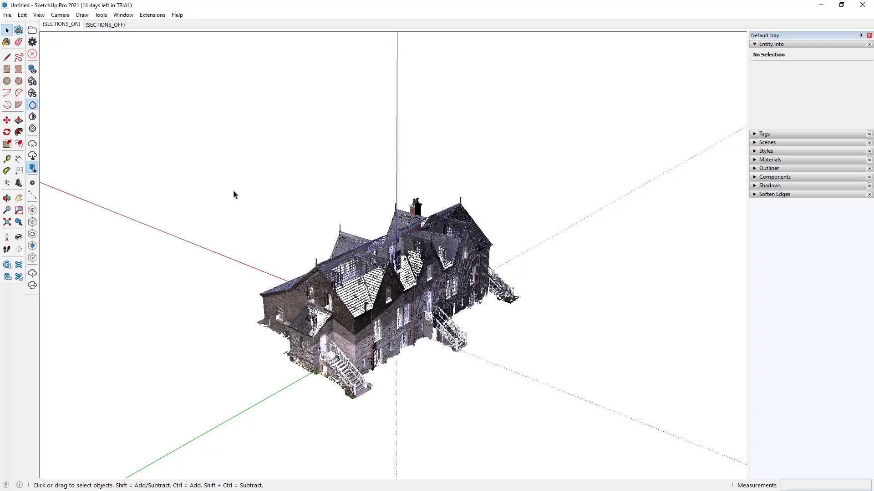
left_click(7, 15)
left_click(53, 69)
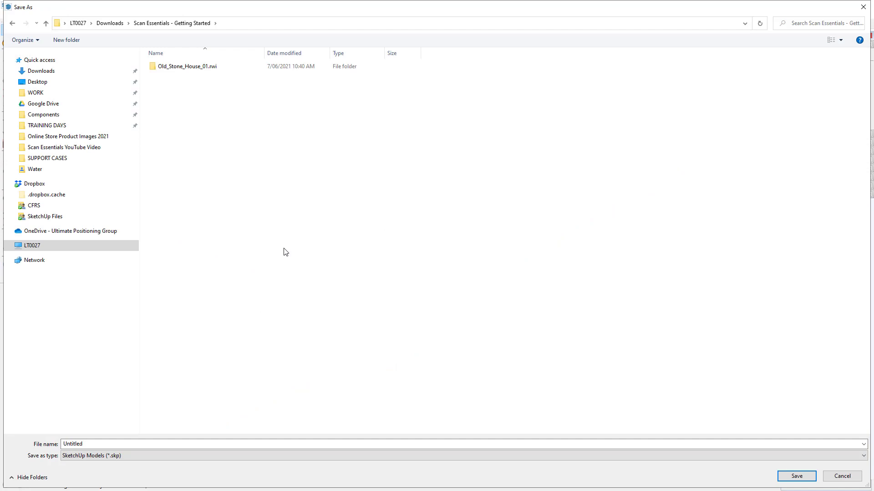
left_click(301, 444)
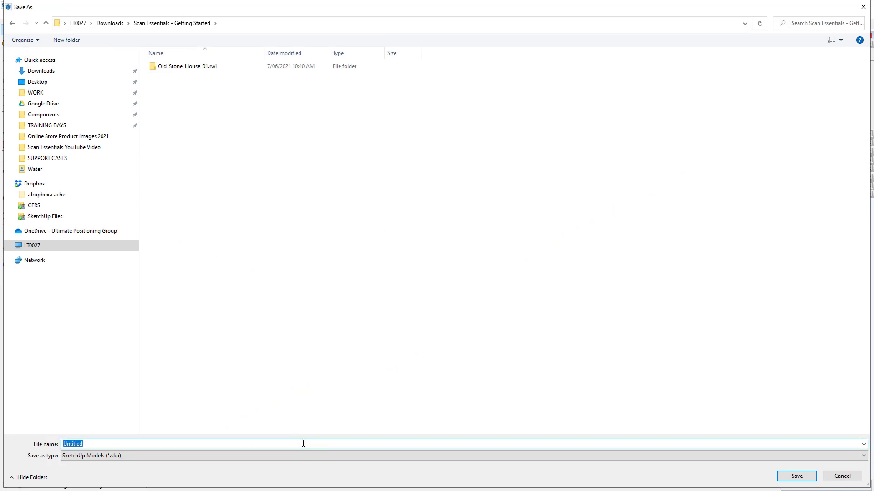
type("O")
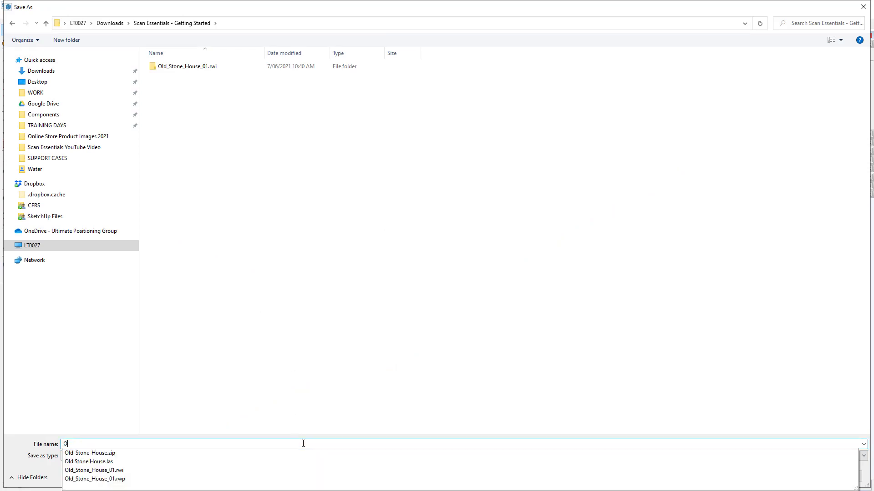
type("ld_Stone_")
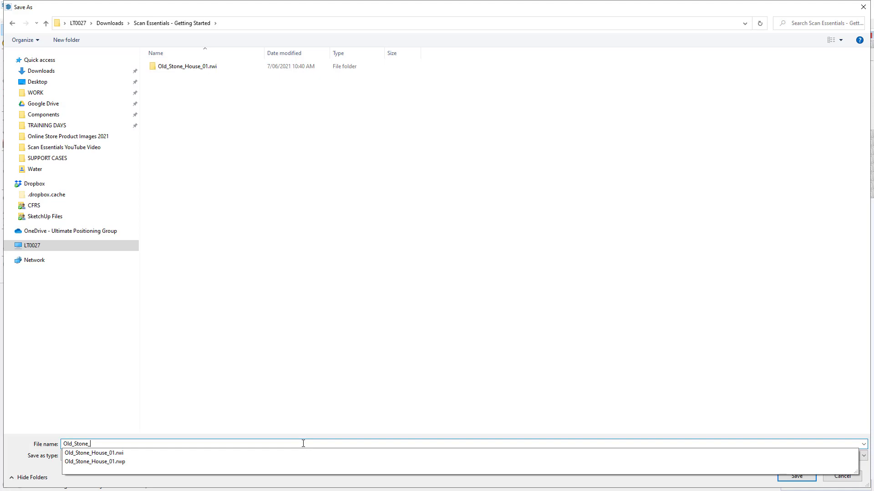
type("House_01")
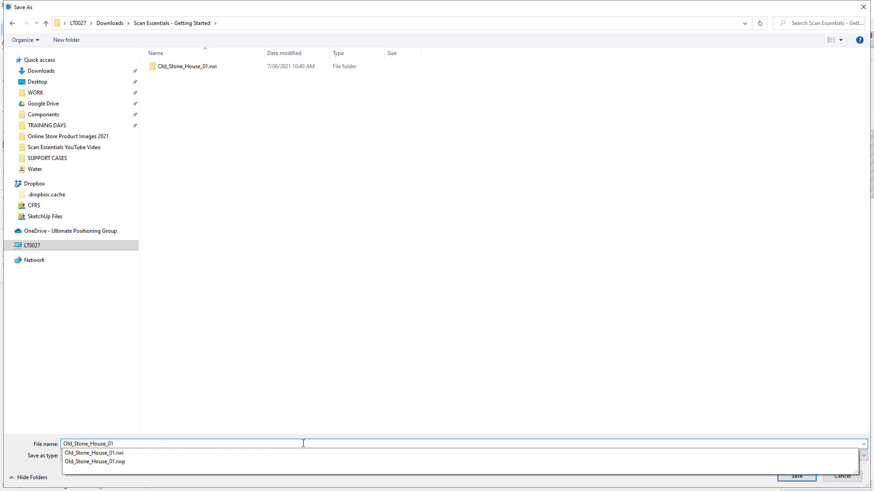
key("Return")
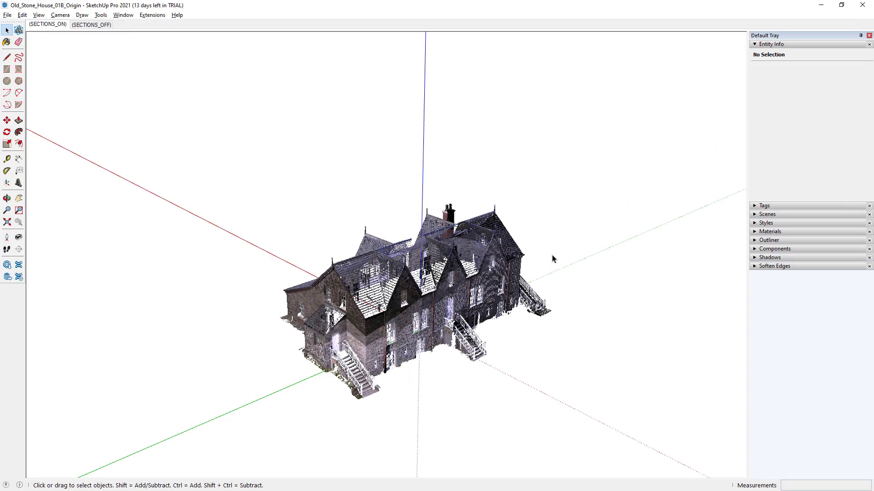
Show the Trimble Scan Essentials toolbar beside the Large Tool Set
scroll(514, 294, "down", 2)
middle_click_drag(518, 318, 503, 279)
middle_click_drag(589, 256, 379, 250)
scroll(379, 249, "up", 2)
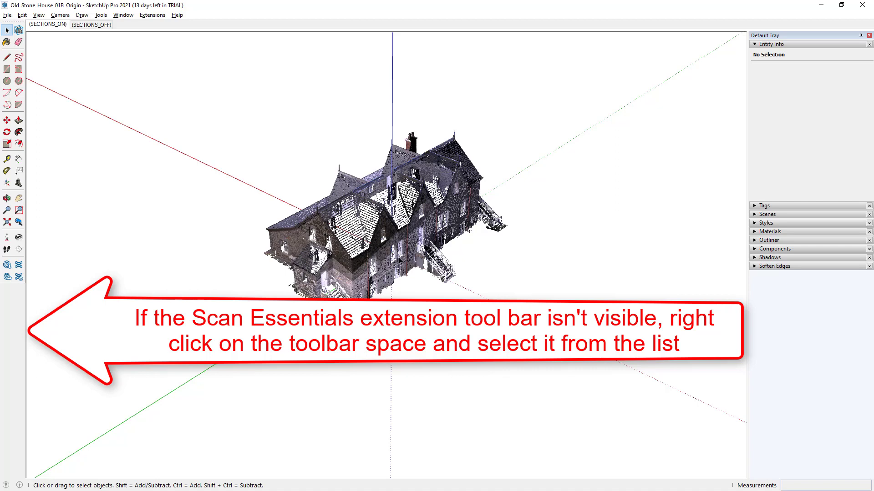
right_click(8, 333)
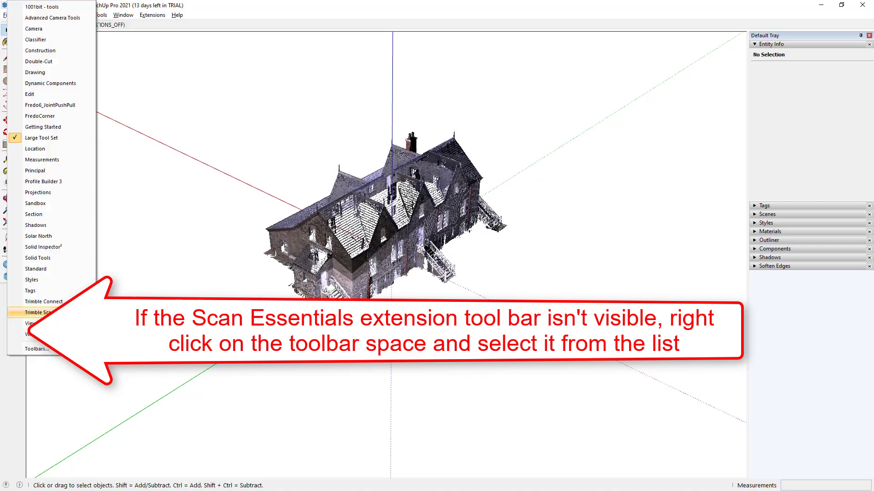
left_click(19, 335)
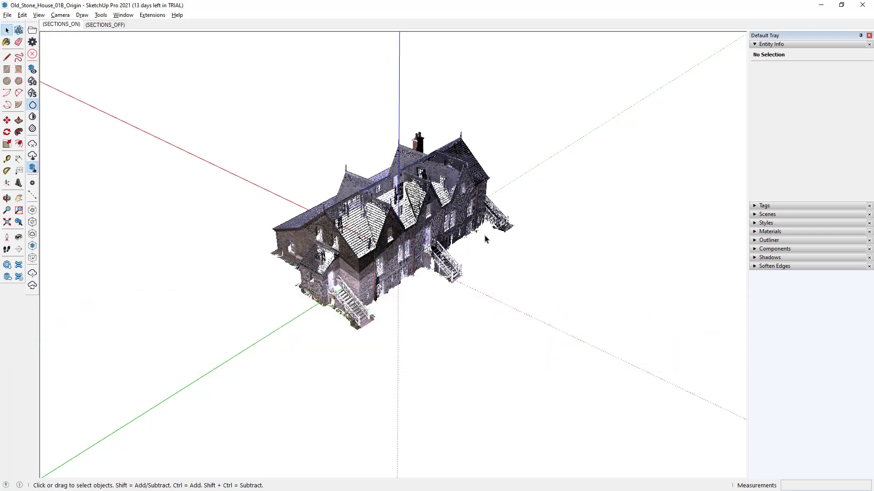
Examine the Old Stone House point cloud from different sides and close up around its single-storey stone wing
middle_click_drag(521, 230, 568, 226)
left_click_drag(232, 224, 497, 234)
key("space")
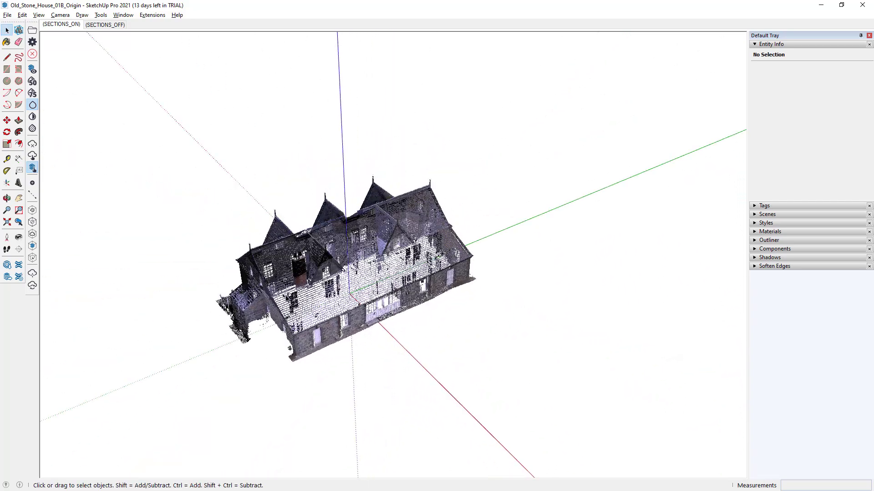
scroll(322, 356, "up", 10)
middle_click_drag(321, 356, 400, 329)
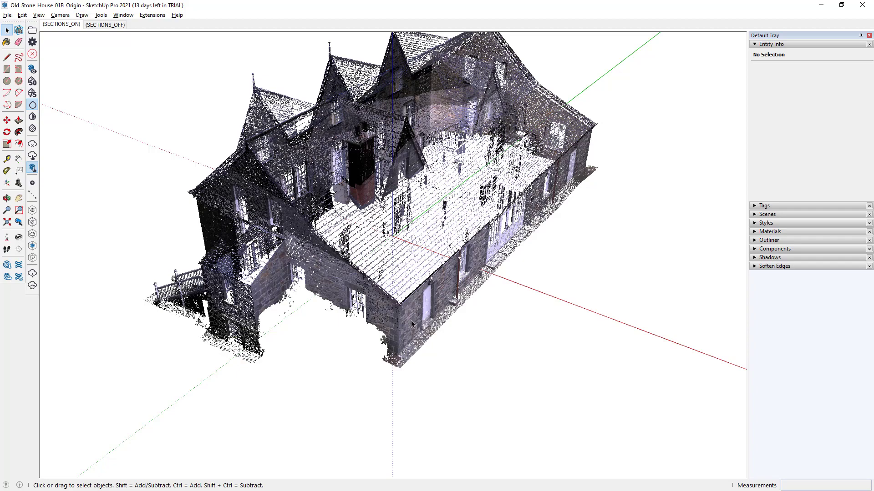
middle_click_drag(413, 320, 499, 260)
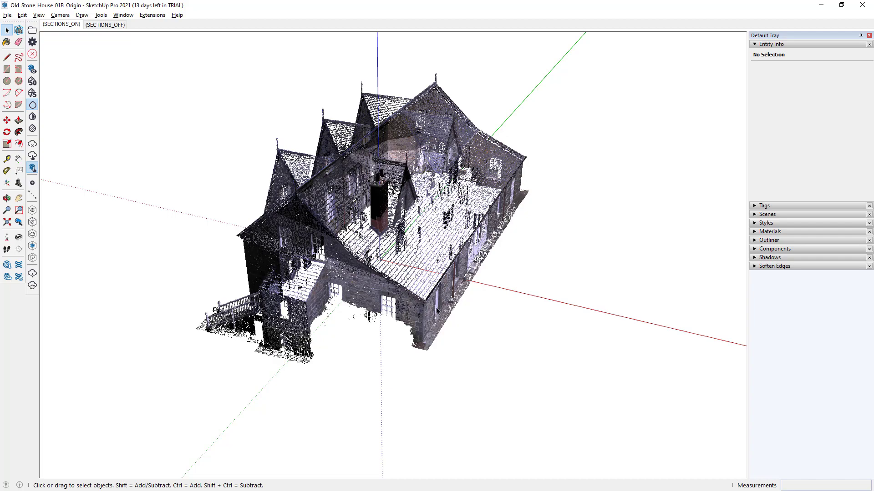
middle_click_drag(484, 357, 428, 324)
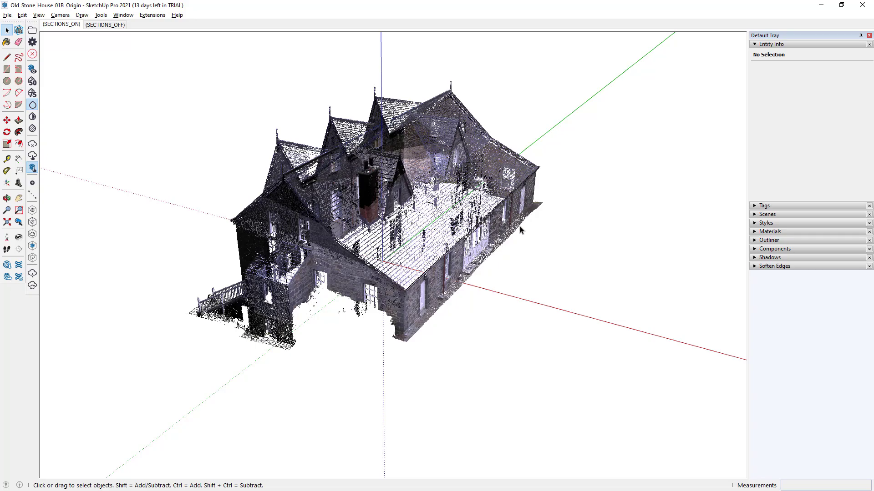
scroll(433, 293, "up", 6)
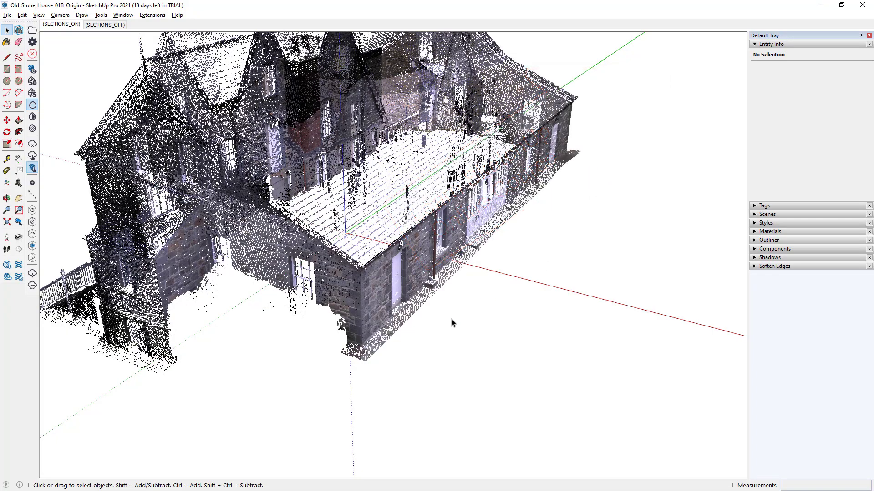
Draw a vertical rectangle about 20.7 m long and 1.9 m high on the long outer wall of the single-storey stone wing
key("r")
left_click(522, 247)
middle_click_drag(575, 205, 568, 246)
scroll(402, 237, "down", 5)
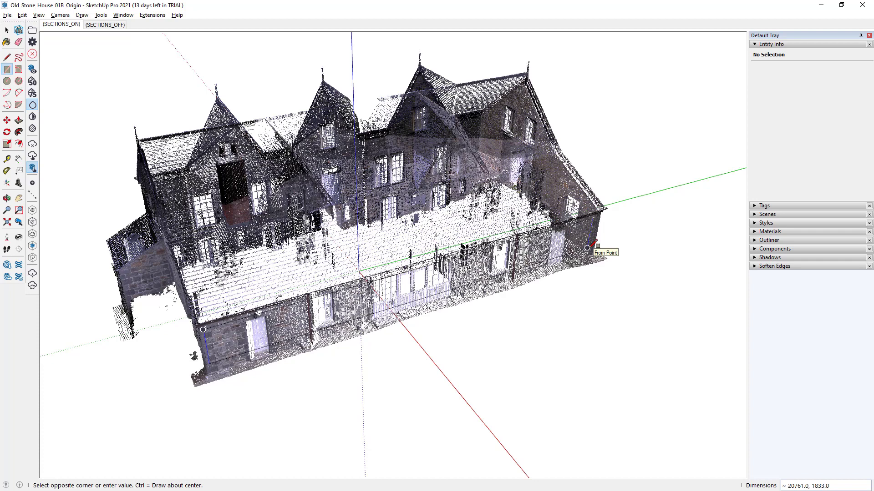
key("F2")
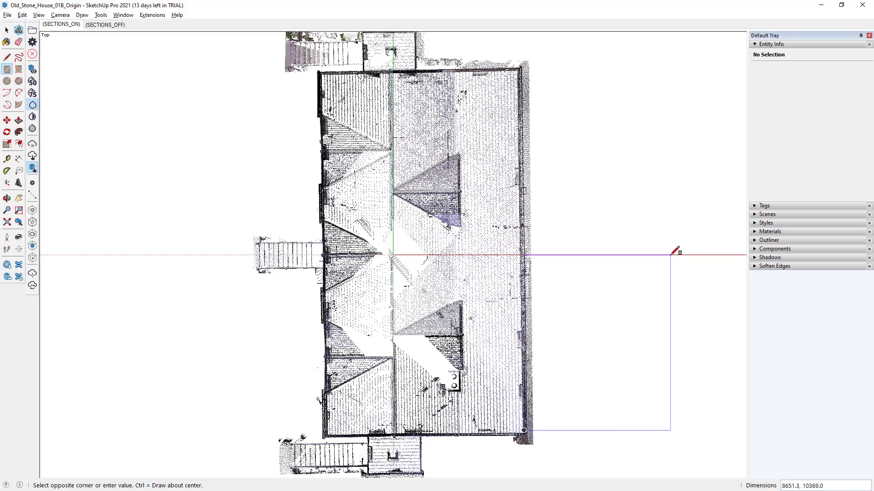
middle_click_drag(677, 309, 659, 269)
scroll(604, 248, "up", 6)
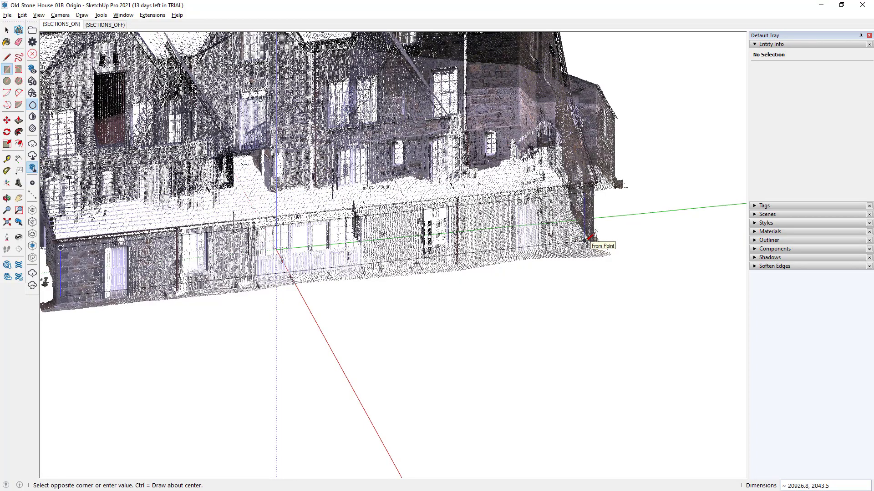
middle_click_drag(589, 238, 565, 269)
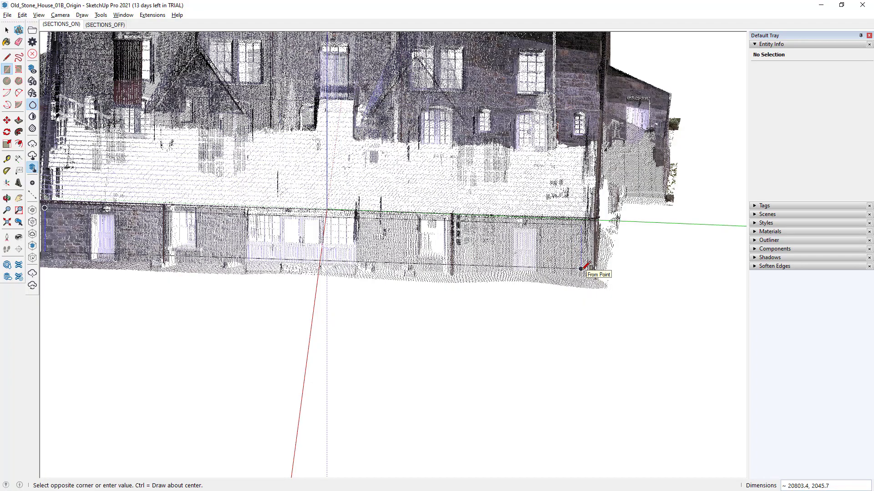
mouse_move(584, 266)
middle_mouse_down()
mouse_move(565, 300)
mouse_move(582, 269)
middle_mouse_up()
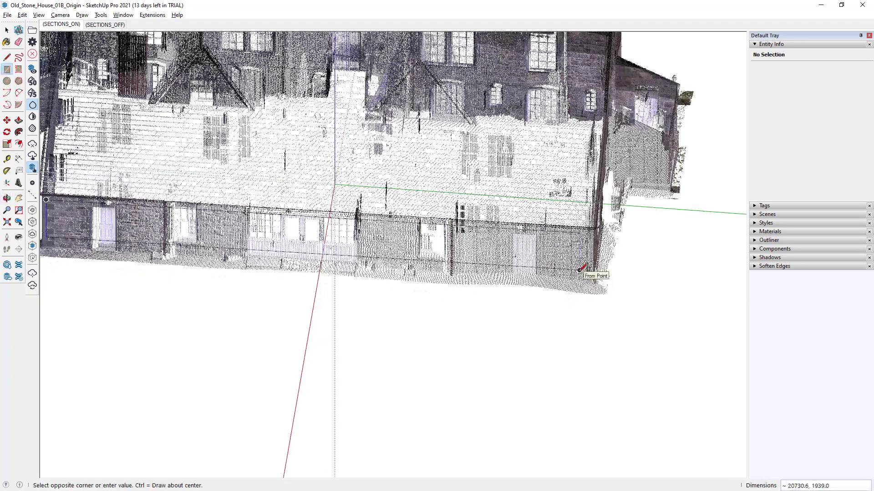
left_click(583, 268)
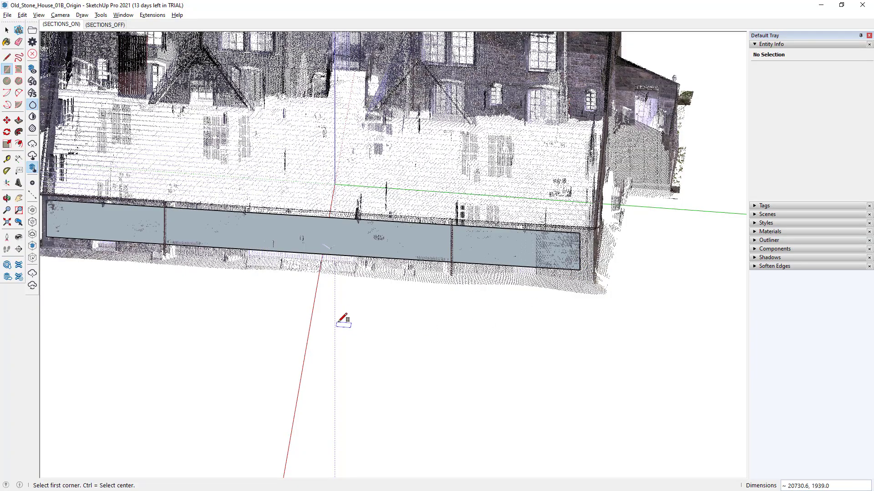
Push/Pull the wall rectangle about 11.62 m through the scan to the opposite long wall to form a box
middle_click_drag(339, 322, 174, 392)
key("p")
left_click(412, 339)
left_click(328, 410)
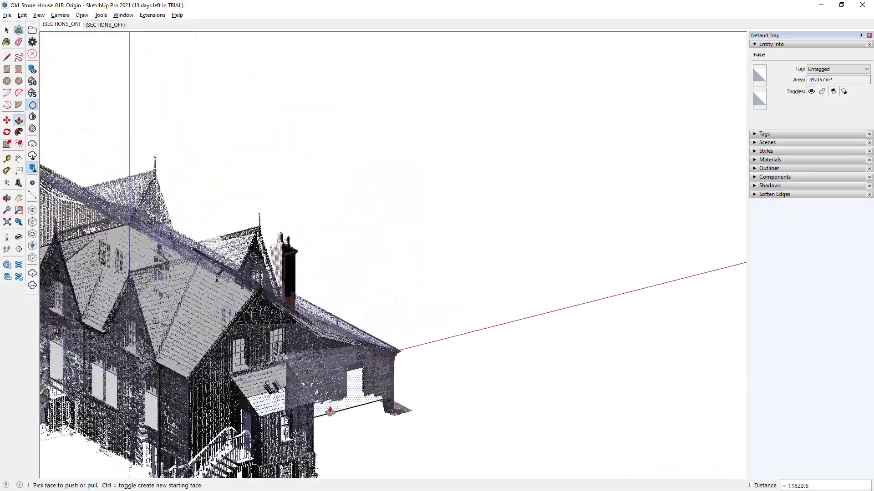
Push/Pull both end faces of the box outward to the scanned gable walls, the second end by about 503 mm
middle_click_drag(328, 410, 232, 355)
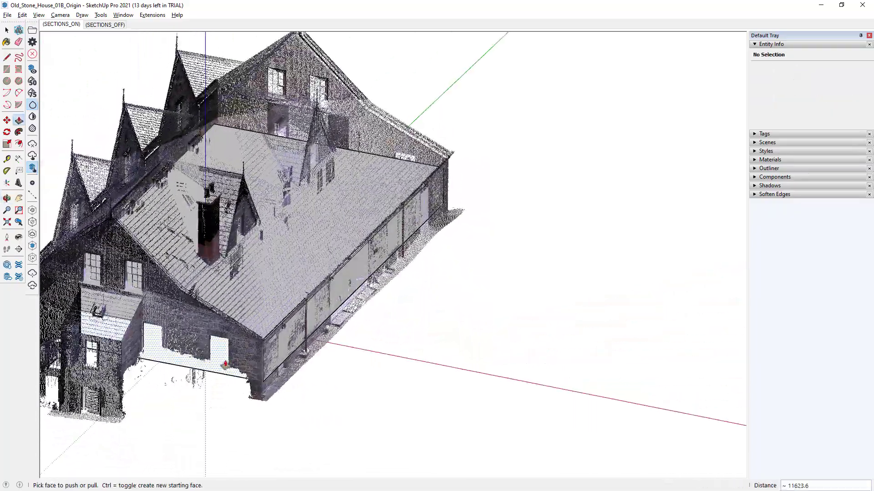
left_click(230, 354)
scroll(230, 354, "up", 3)
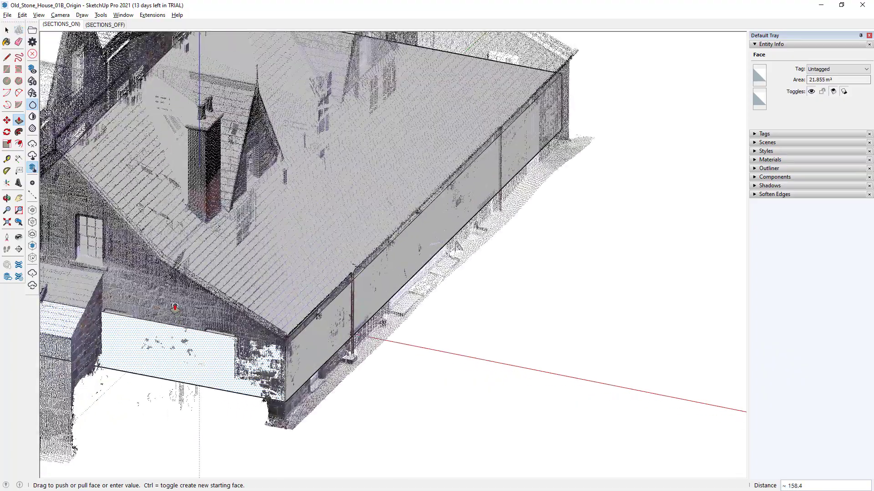
left_click(175, 308)
middle_click_drag(478, 238, 682, 288)
left_click(681, 288)
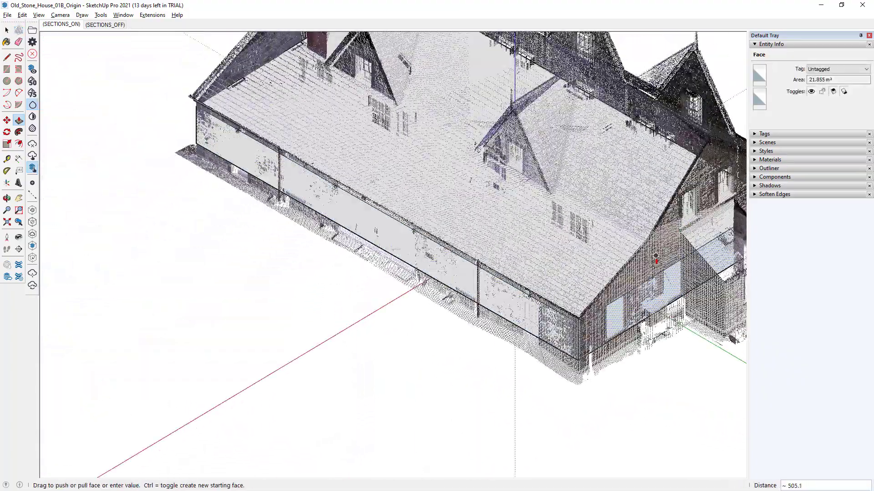
left_click(648, 266)
Pull the box's bottom face down about 2240 mm to the scanned ground level near the outside stairs
middle_click_drag(648, 266, 496, 351)
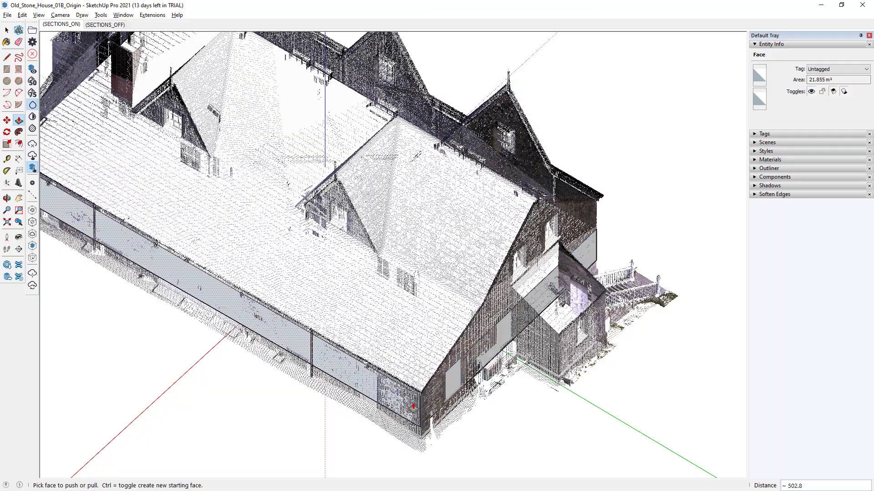
middle_click_drag(445, 368, 396, 416)
scroll(437, 314, "up", 5)
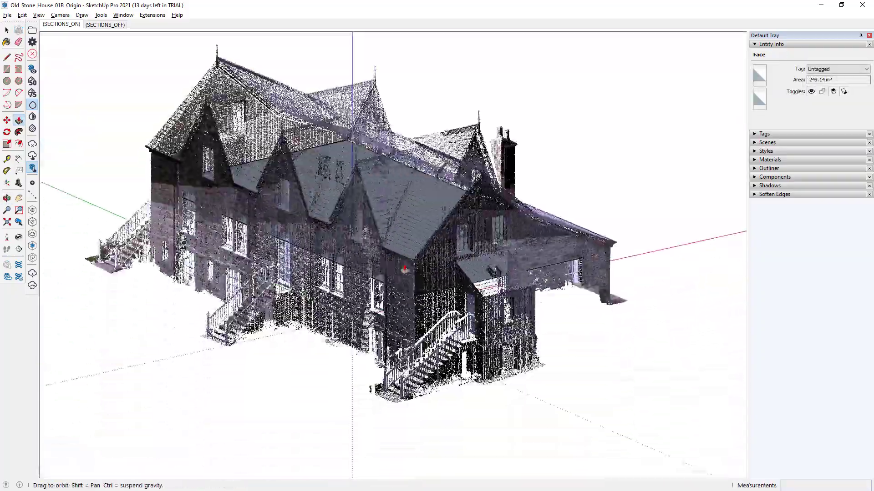
scroll(396, 415, "up", 10)
scroll(394, 416, "up", 1)
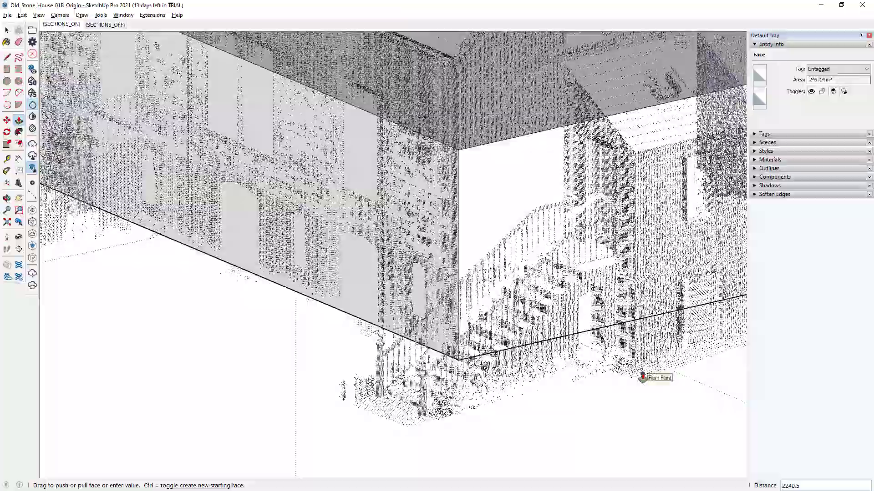
left_click(642, 377)
middle_click_drag(642, 377, 466, 349)
scroll(518, 348, "down", 5)
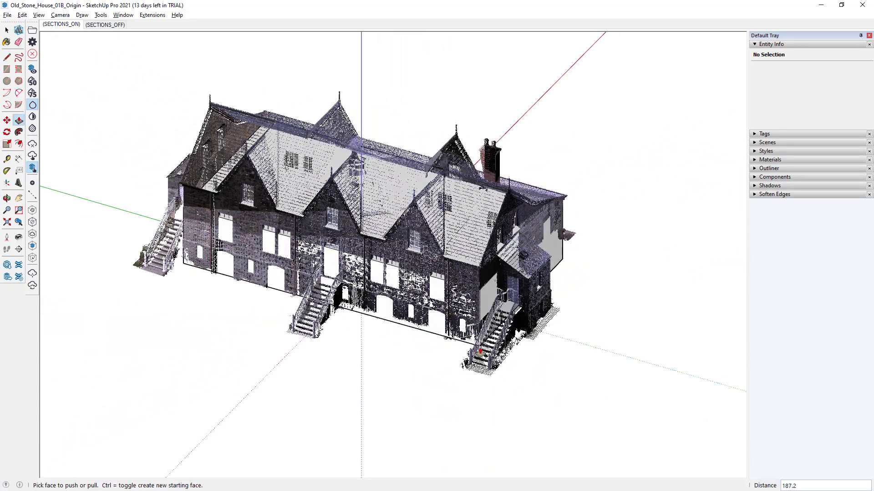
Raise the box's top face about 190 mm to the scanned eaves corner of the single-storey wing
key("space")
scroll(480, 380, "down", 3)
middle_click_drag(476, 381, 486, 323)
scroll(455, 319, "up", 5)
key("p")
left_click(487, 323)
scroll(513, 369, "up", 6)
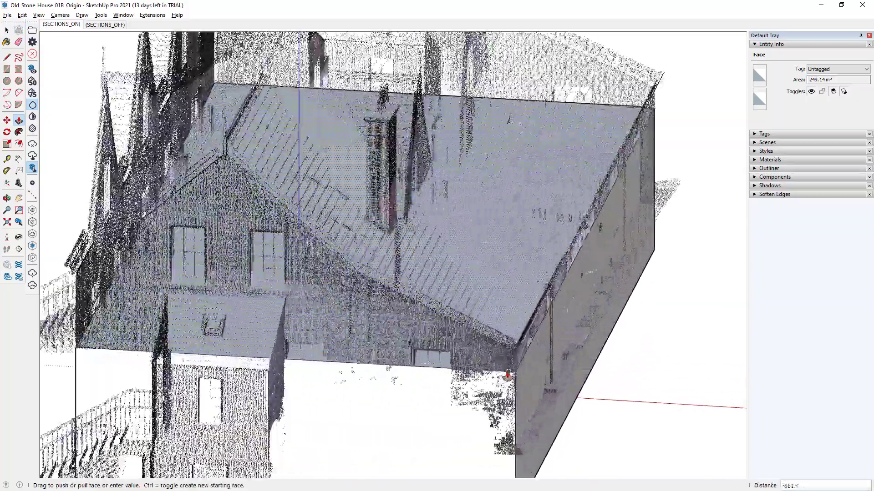
scroll(513, 368, "up", 5)
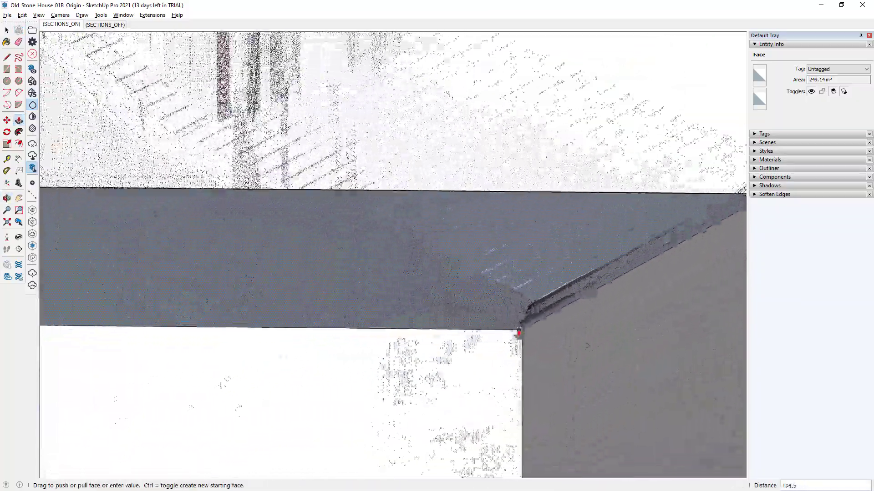
left_click(518, 328)
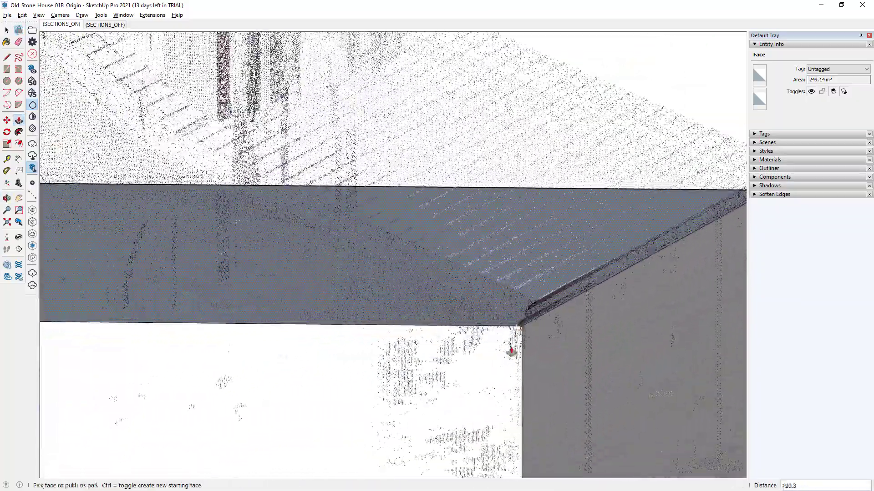
scroll(512, 350, "down", 10)
mouse_move(513, 350)
middle_mouse_down()
mouse_move(578, 398)
mouse_move(479, 292)
mouse_move(508, 344)
middle_mouse_up()
scroll(510, 342, "down", 3)
key("space")
left_click(401, 341)
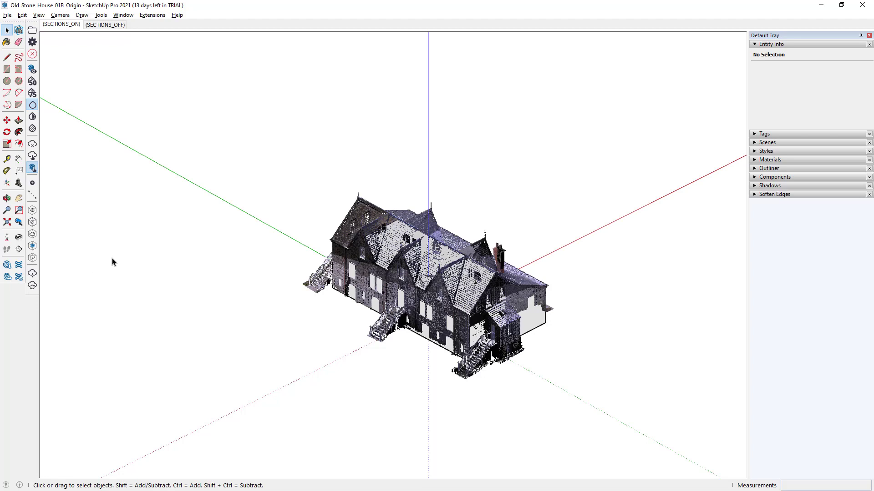
Move the point cloud to the origin, using the box's lower corner beside the end staircase as the base point
left_click(31, 274)
scroll(329, 347, "up", 3)
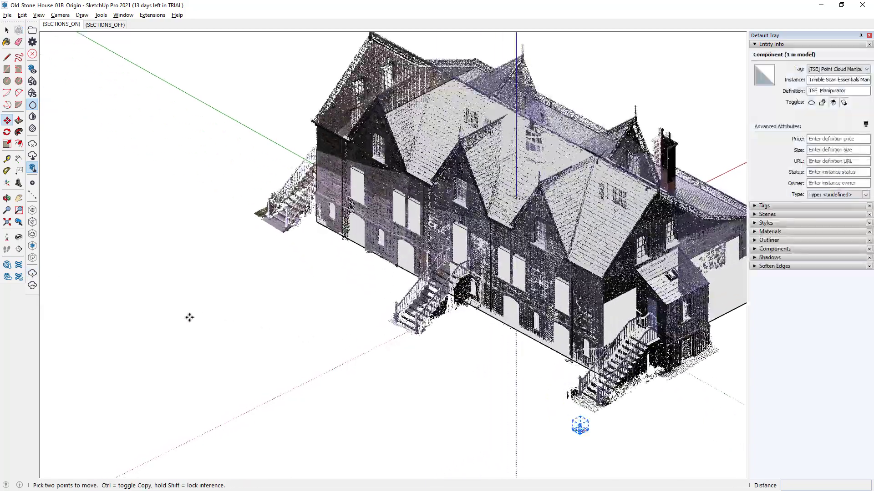
scroll(189, 317, "down", 2)
scroll(438, 351, "up", 3)
middle_click_drag(439, 351, 630, 390)
scroll(598, 302, "up", 3)
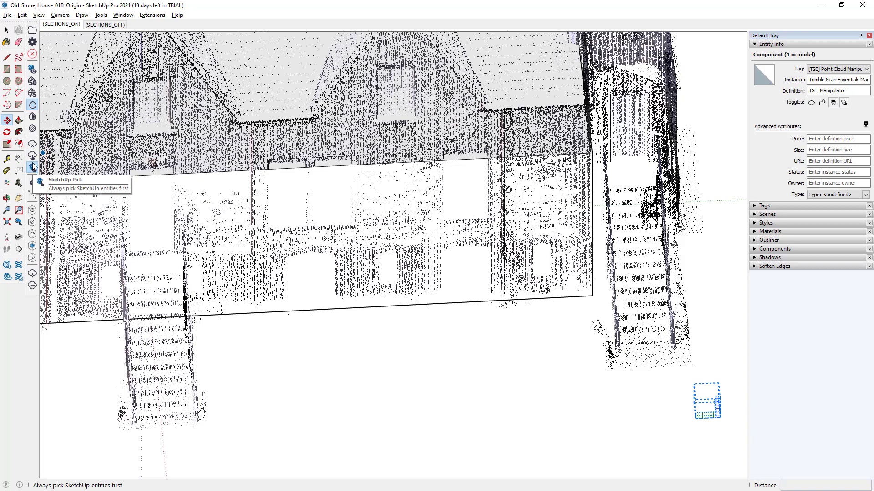
left_click(33, 167)
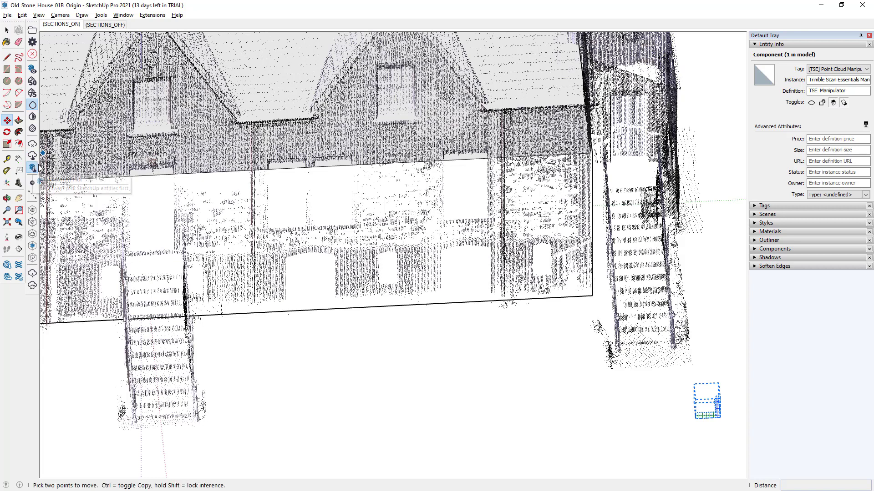
left_click(592, 296)
middle_click_drag(592, 296, 292, 273)
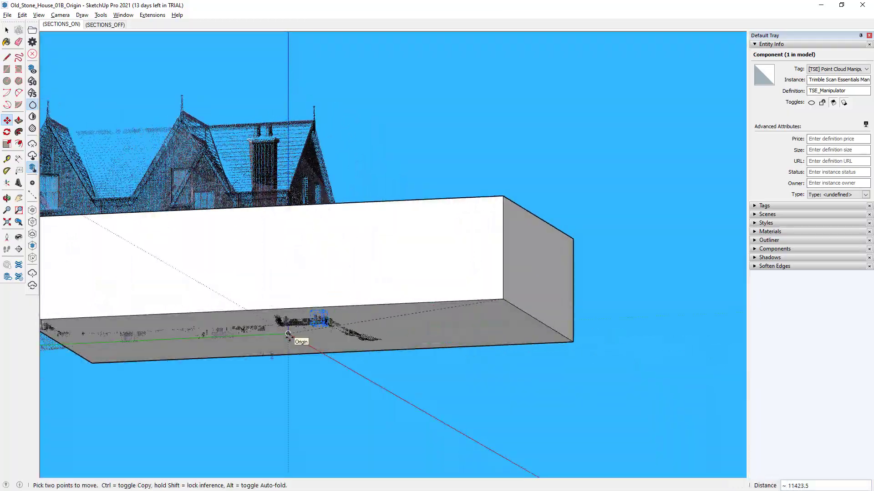
key("space")
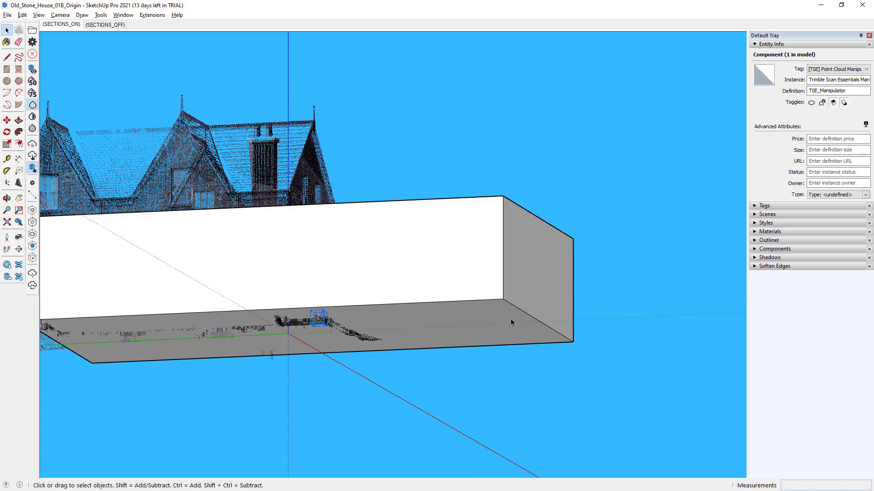
Select the whole box and move it by its lower corner to the origin, matching the relocated point cloud
left_click(510, 322)
triple_click(511, 320)
key("m")
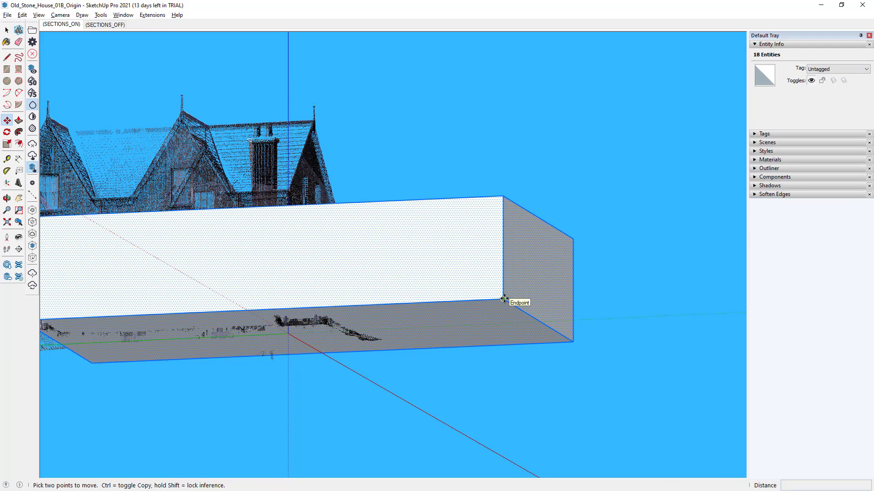
middle_click_drag(503, 299, 484, 314)
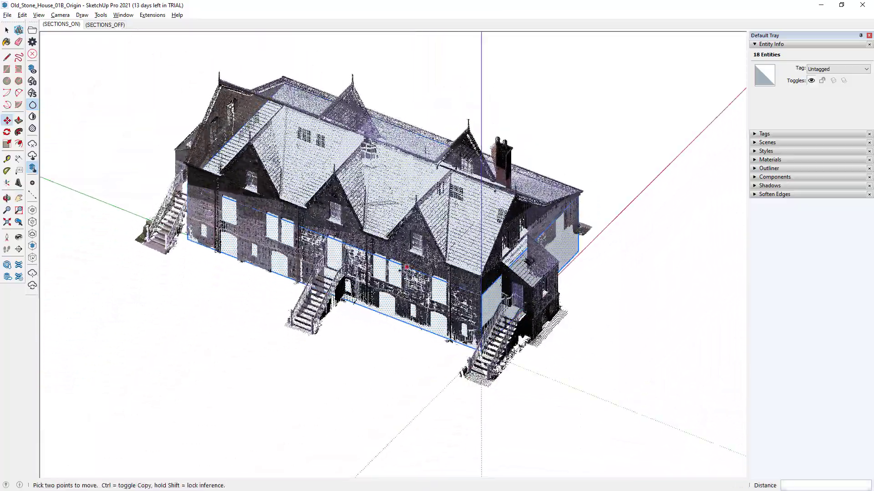
middle_click_drag(199, 261, 205, 346)
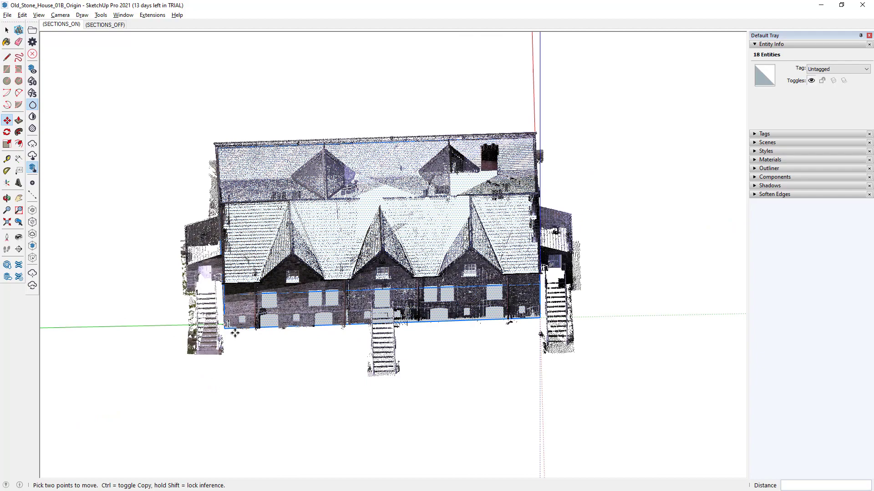
middle_click_drag(589, 199, 422, 242)
key("space")
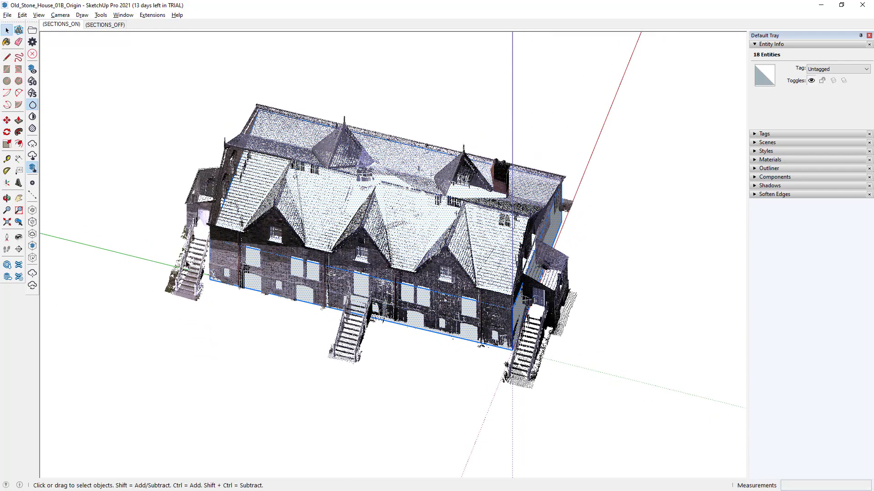
Rotate the point cloud about 0.9 degrees around the box corner at the origin, from the box's long bottom edge onto the green axis
left_click(32, 286)
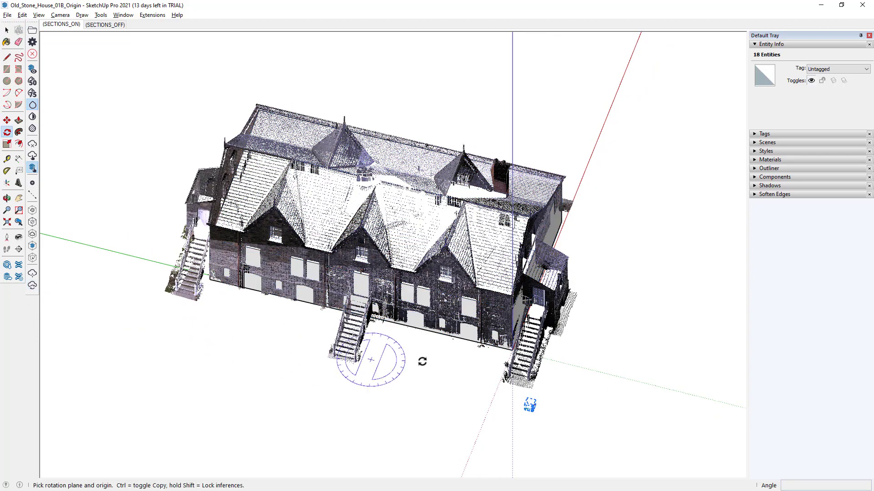
middle_click_drag(421, 360, 550, 314)
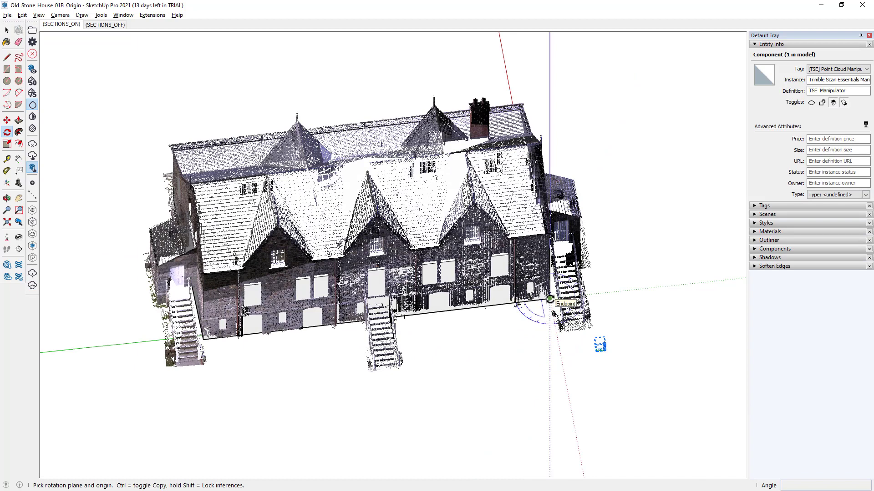
left_click(550, 299)
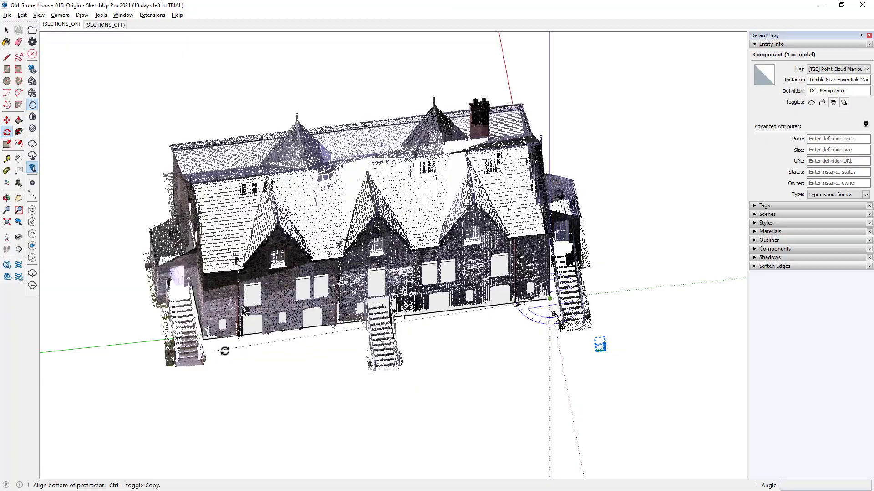
scroll(214, 347, "up", 2)
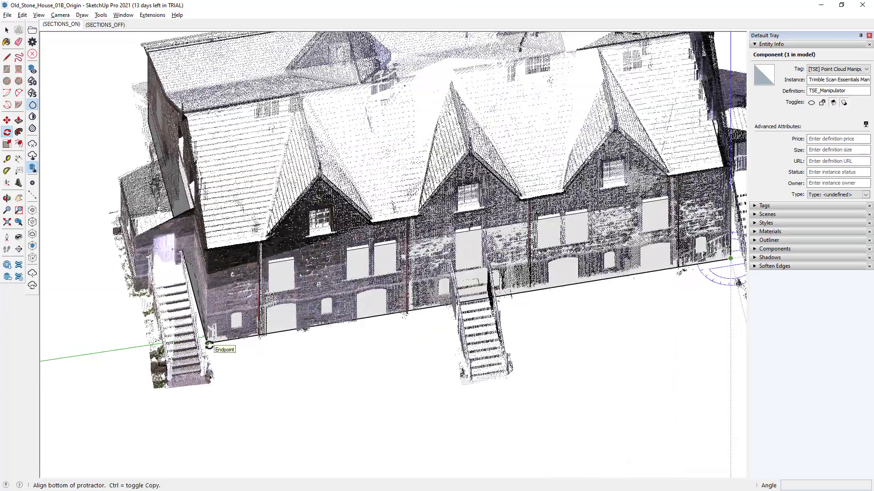
left_click(208, 344)
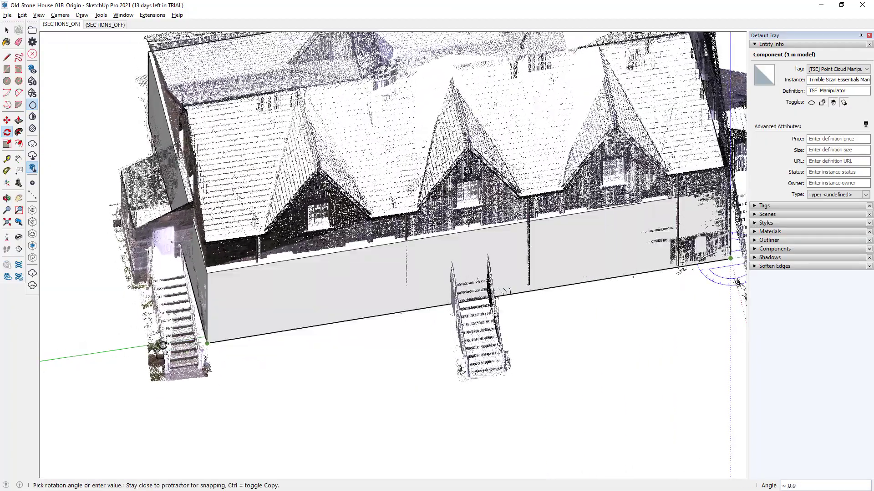
scroll(163, 346, "down", 3)
scroll(250, 346, "up", 3)
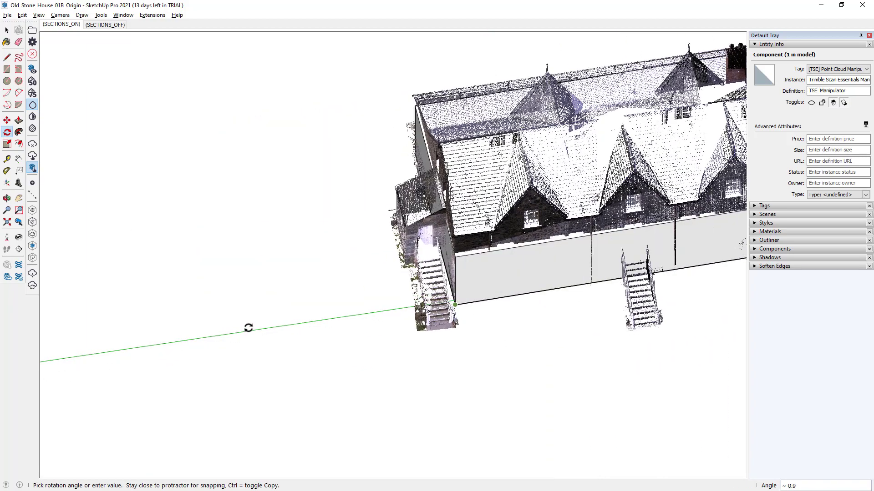
key("Escape")
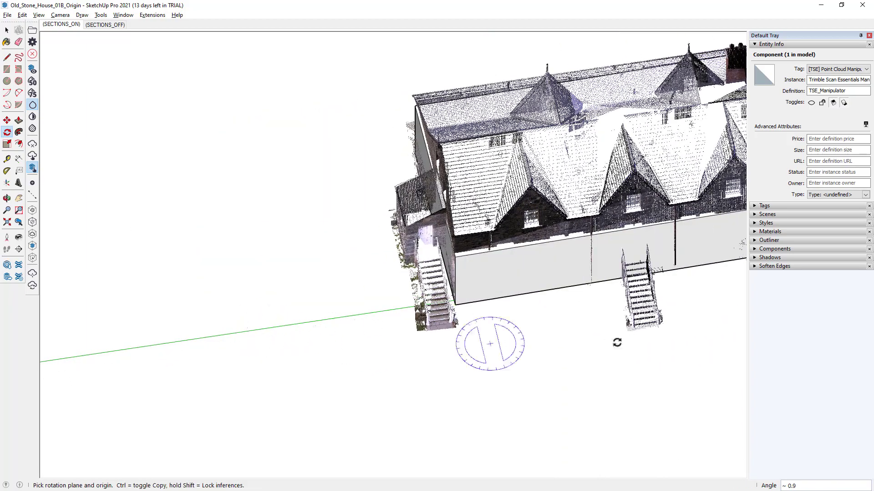
middle_click_drag(487, 351, 277, 364)
middle_click_drag(390, 351, 487, 370)
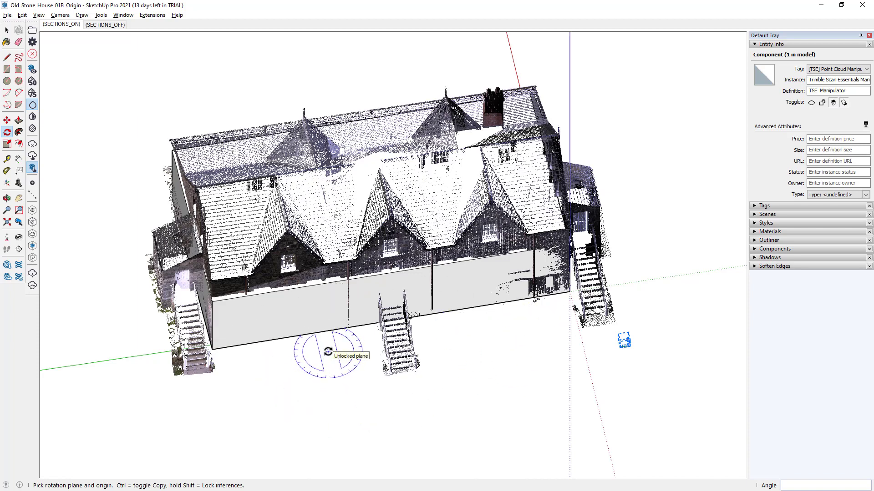
Select the whole reference box and rotate it about its corner at the origin, bringing its long bottom edge onto the green axis
key("space")
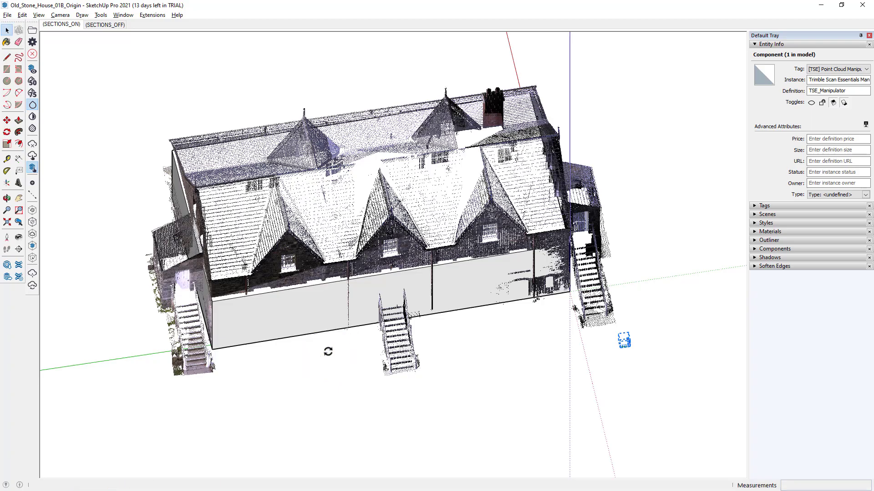
middle_click_drag(398, 346, 295, 302)
triple_click(297, 307)
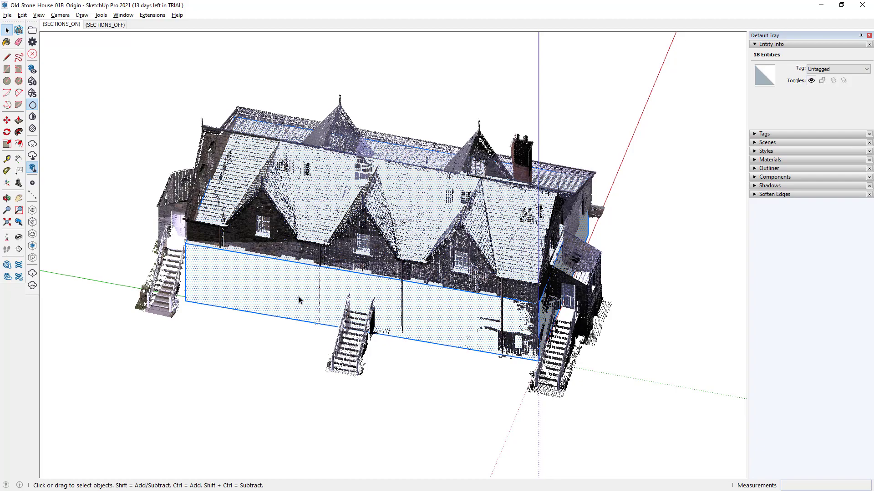
middle_click_drag(299, 301, 409, 318)
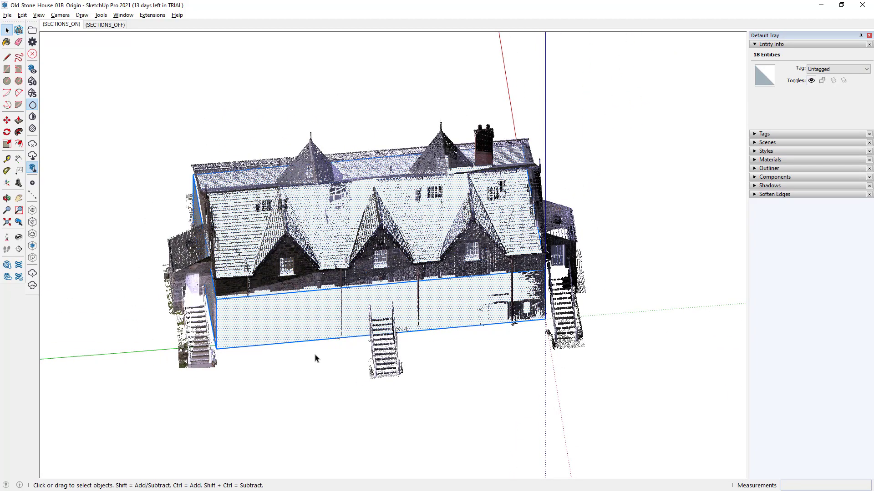
key("q")
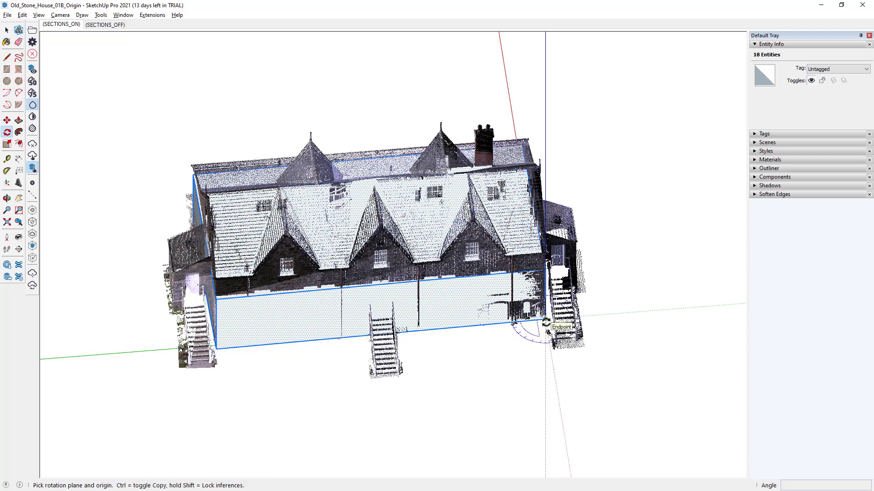
left_click(546, 322)
left_click(215, 341)
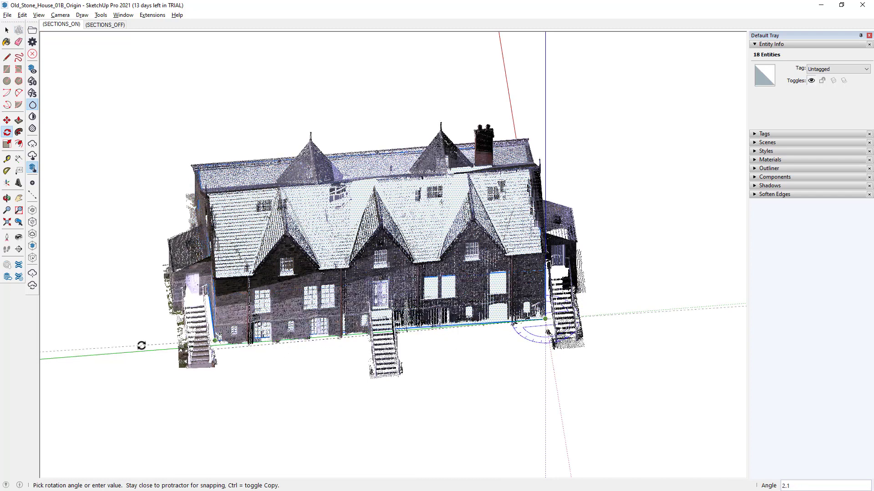
left_click(141, 346)
key("space")
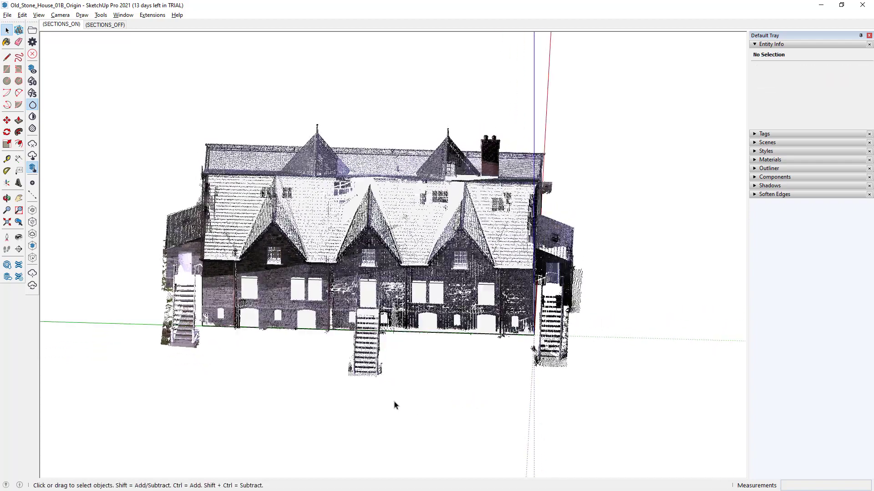
middle_click_drag(594, 344, 450, 328)
scroll(446, 332, "up", 5)
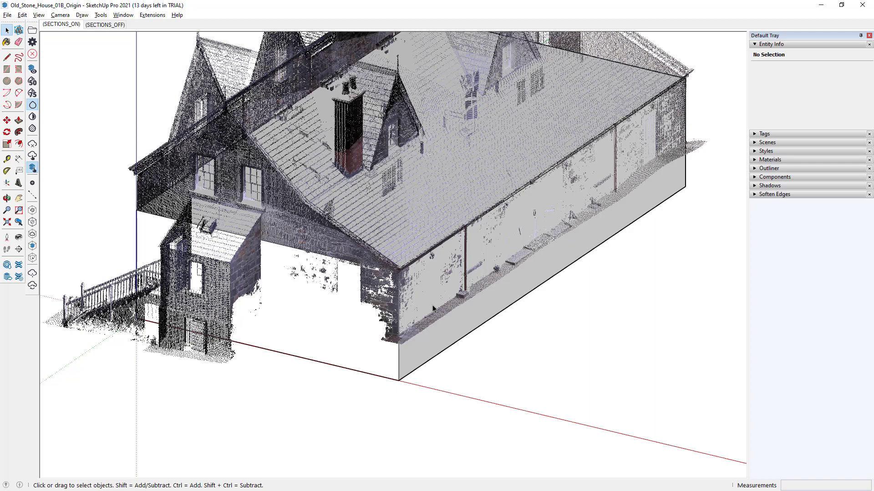
Save the aligned model, and save it again under the new name Old_Stone_House_01C_Shapes
left_click(7, 15)
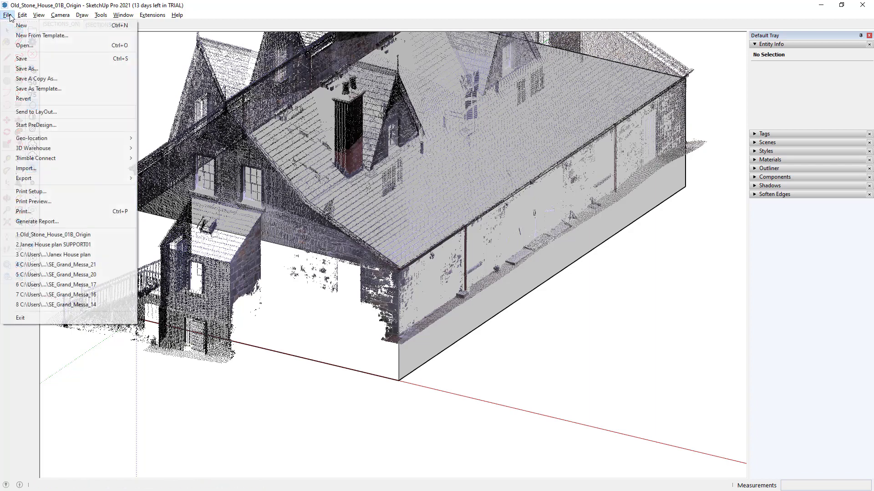
left_click(14, 59)
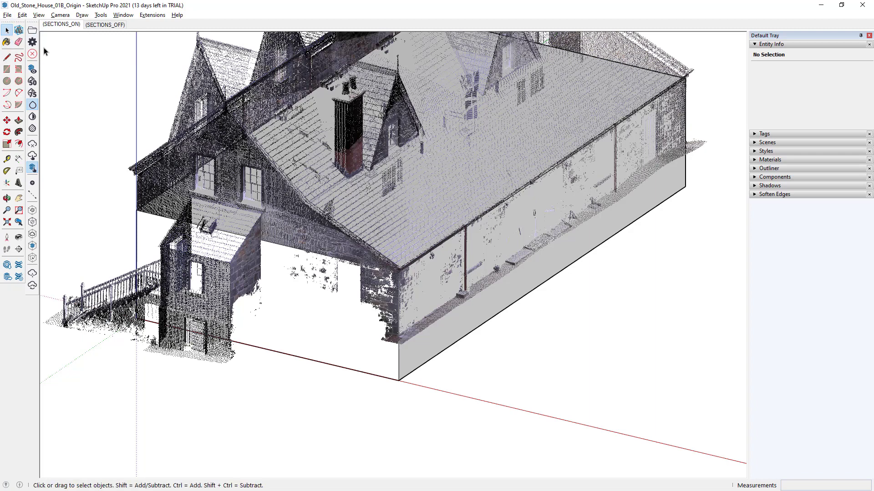
left_click(8, 15)
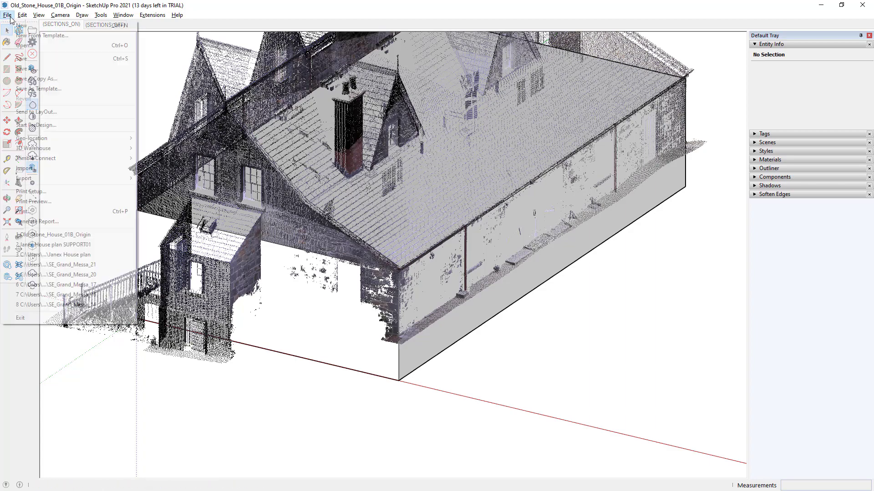
left_click(41, 68)
left_click(121, 444)
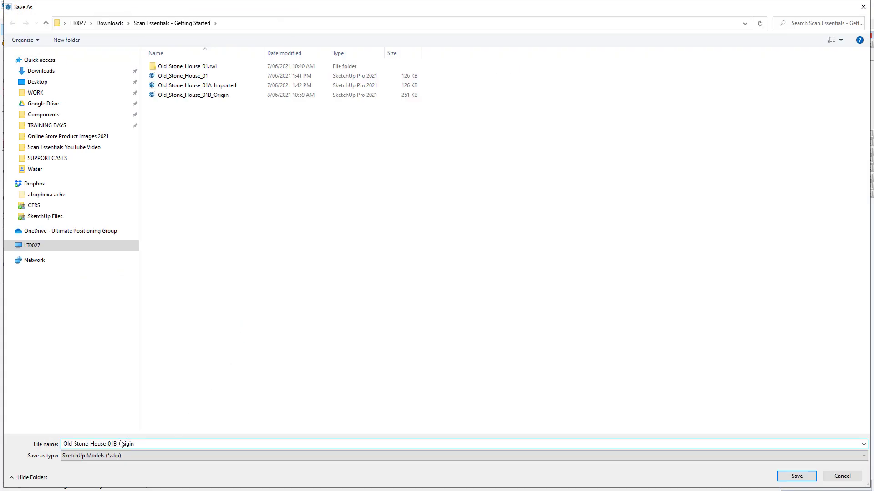
left_click_drag(115, 443, 171, 440)
type("C_")
key("Return")
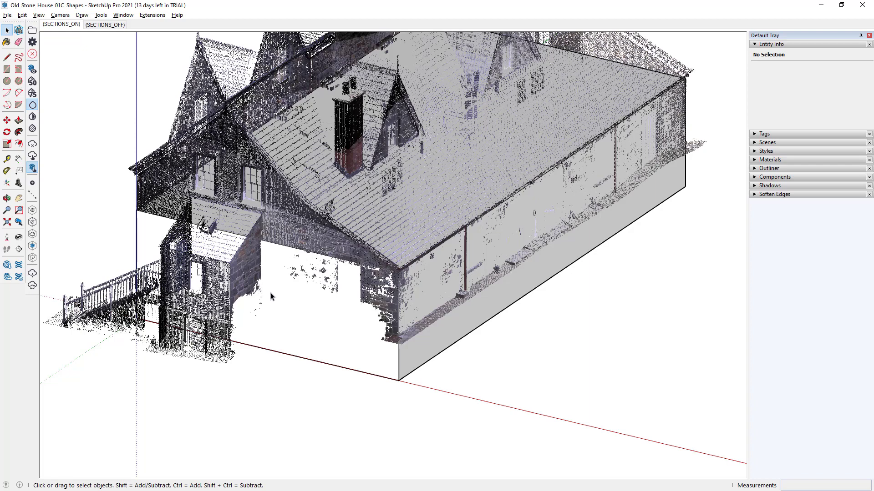
Create a clipping box around the point cloud and make the [TSE] Point Cloud Clipping Box tag visible
middle_click_drag(257, 288, 423, 308)
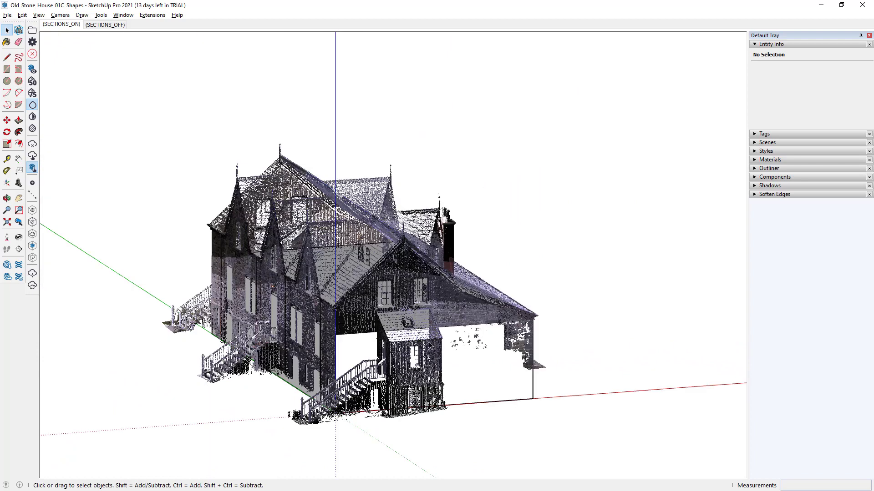
middle_click_drag(428, 352, 452, 359)
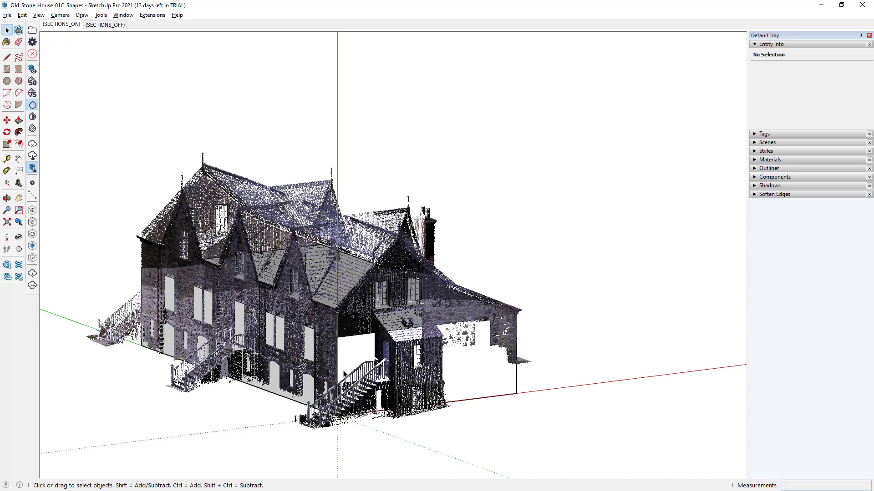
middle_click_drag(371, 375, 381, 362)
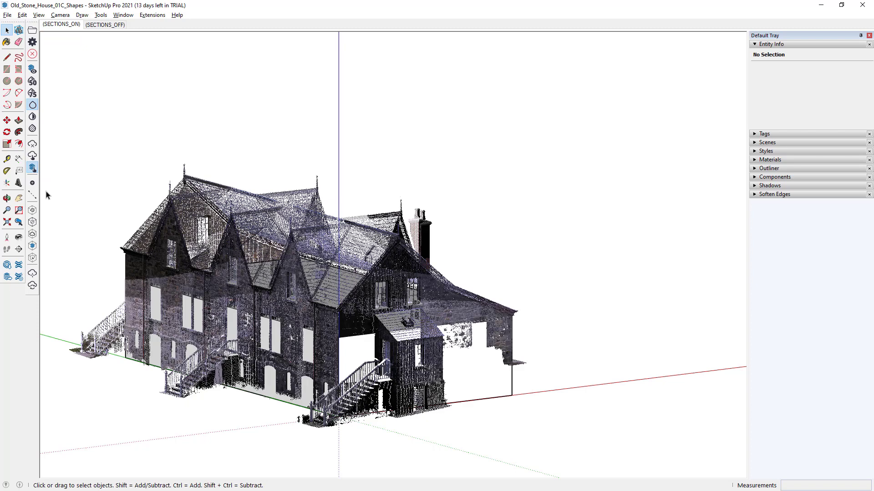
left_click(33, 235)
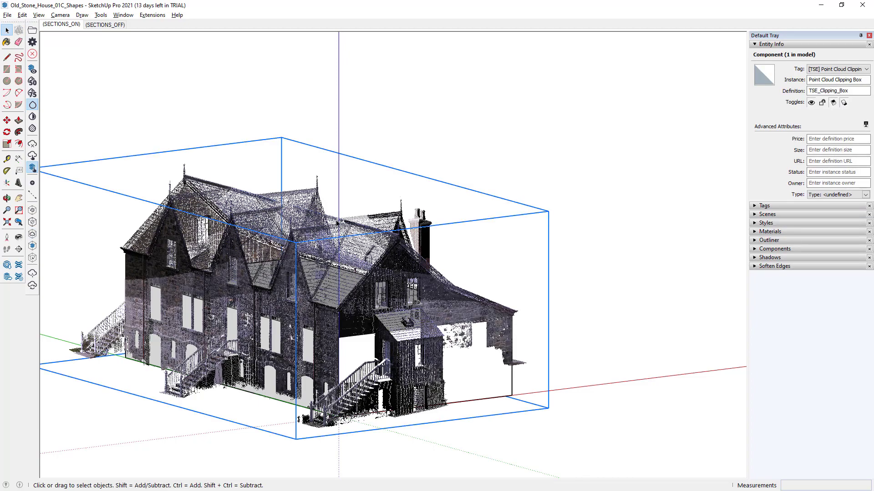
middle_click_drag(478, 210, 422, 220)
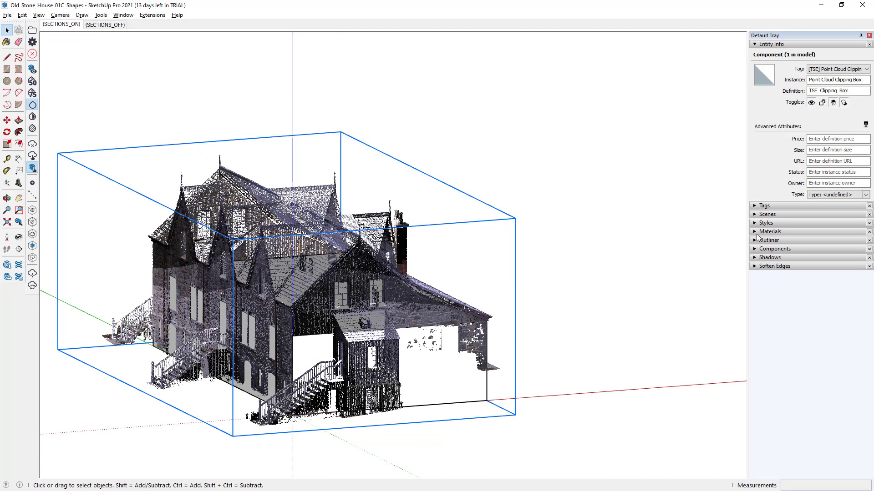
left_click(757, 207)
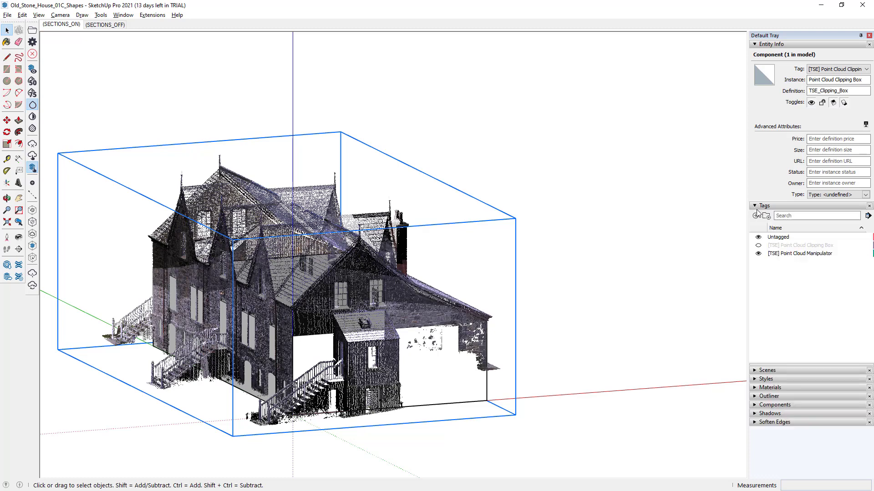
left_click(759, 246)
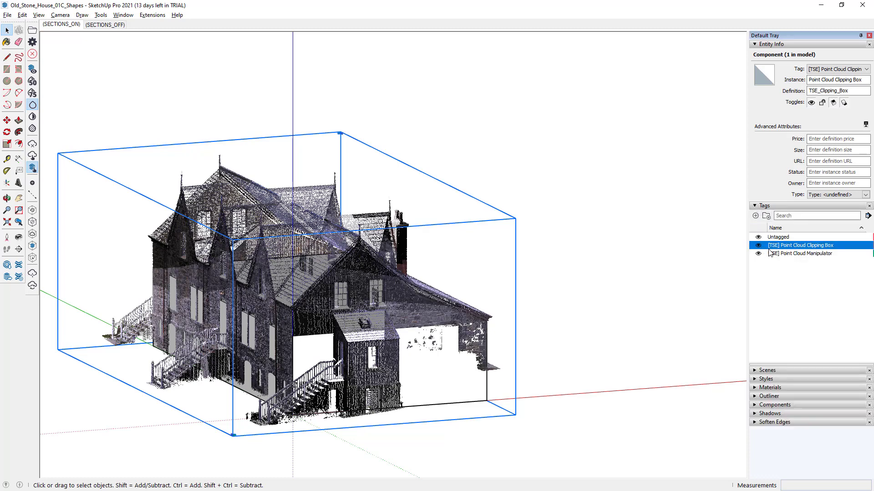
Scale the clipping box's top face down to about 0.32 of its height, cutting off the upper storeys and roof
middle_click_drag(555, 248, 538, 226)
double_click(539, 226)
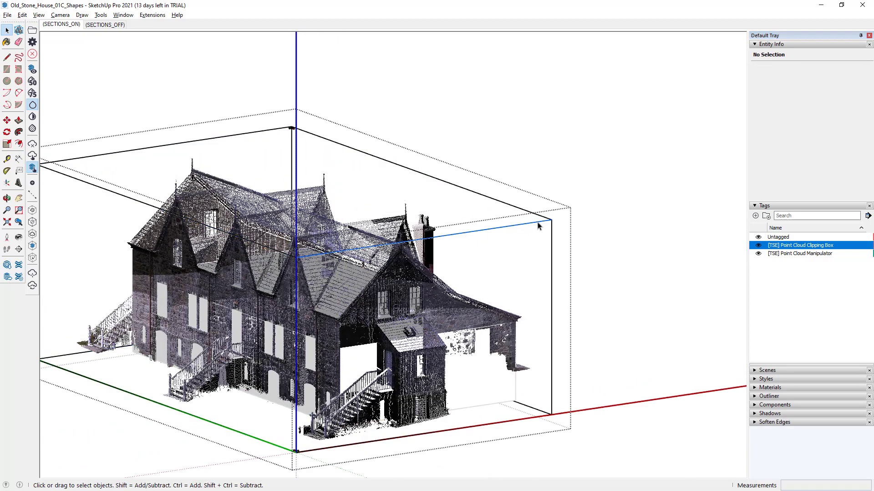
left_click(538, 225)
left_click(546, 223)
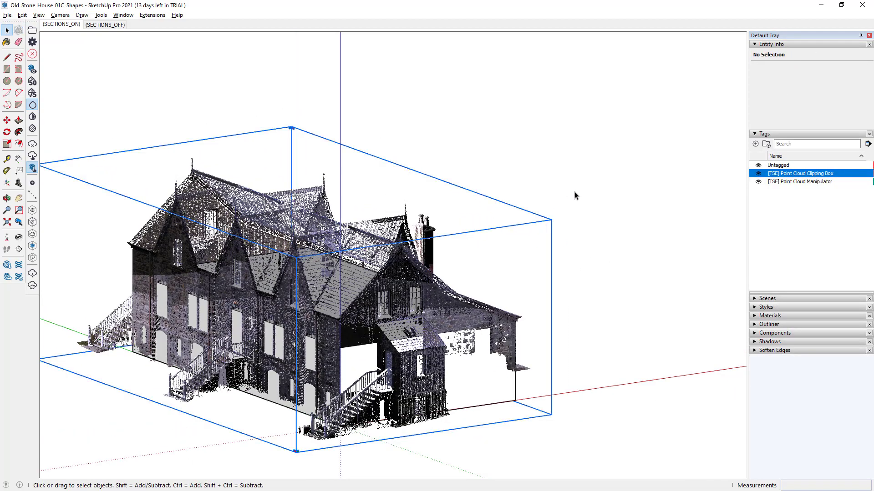
left_click(546, 229)
key("s")
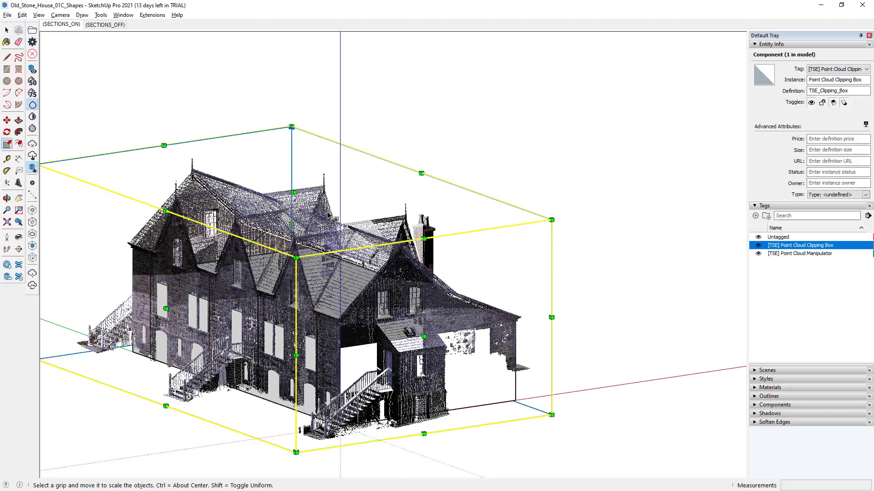
left_click_drag(294, 192, 270, 344)
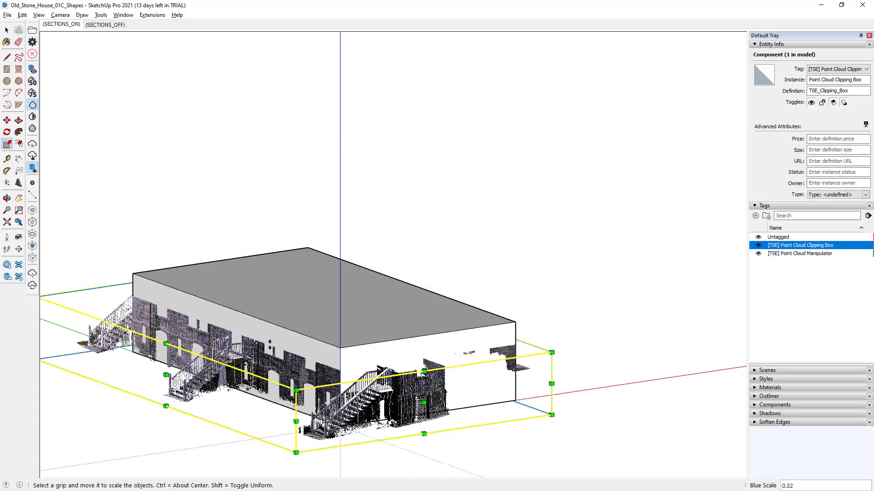
Scale the clipping box's bottom face upward to leave only a thin horizontal slice through the walls, and deselect the box
middle_click_drag(304, 394, 269, 422)
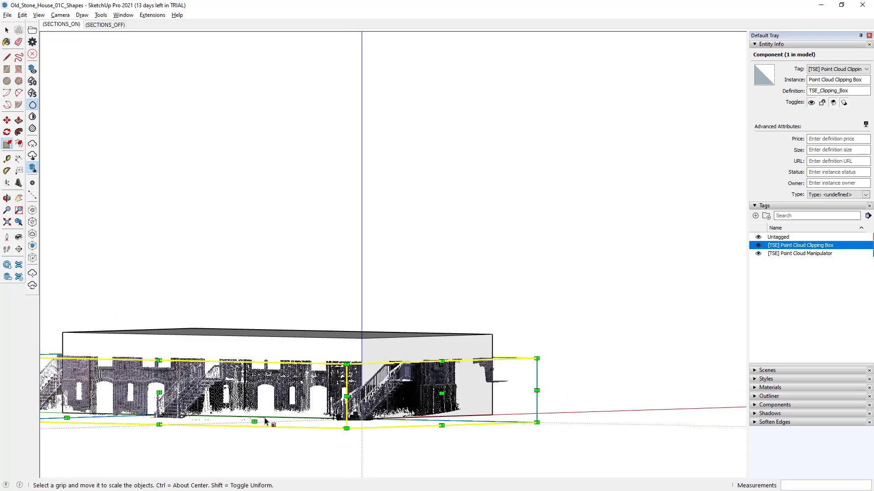
left_click_drag(256, 417, 279, 366)
middle_click_drag(505, 179, 370, 291)
middle_click_drag(485, 248, 323, 304)
left_click(503, 208)
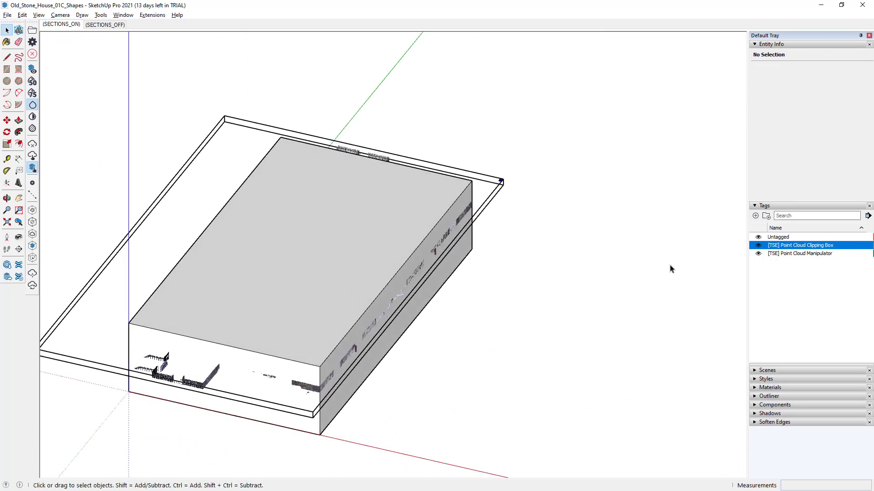
Hide the [TSE] Point Cloud Clipping Box tag and delete the whole reference box
left_click(759, 245)
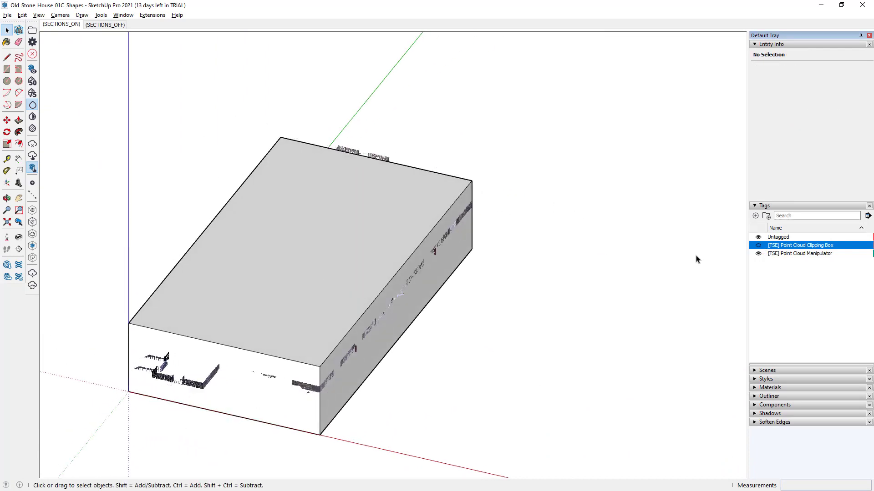
triple_click(356, 217)
key("Delete")
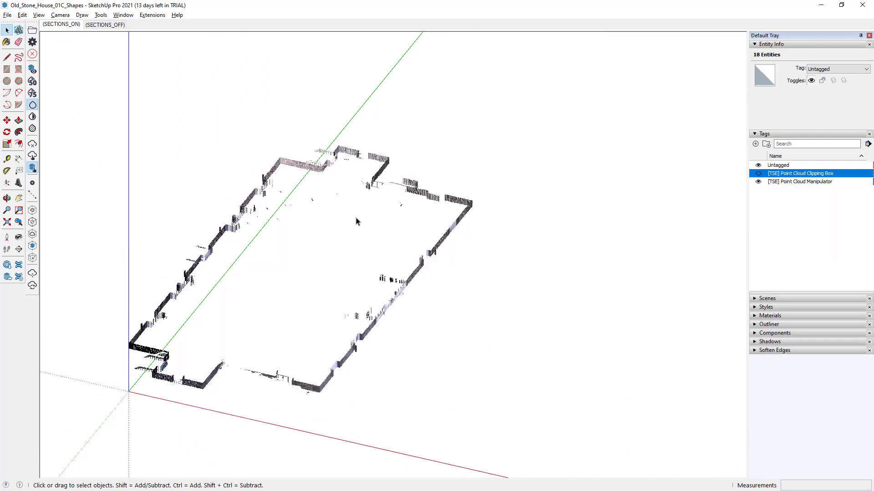
Switch to the top view and examine the sliced wall outline along the green axis and around the far-end projection
middle_click_drag(356, 221, 389, 264)
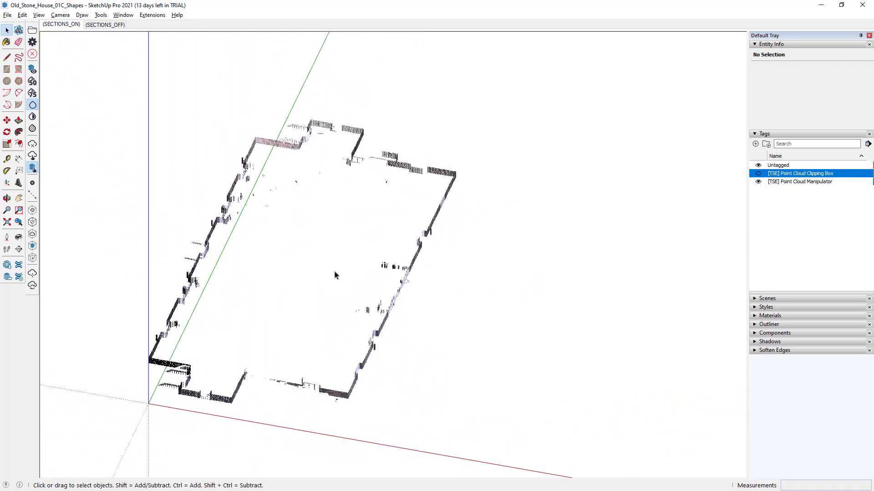
middle_click_drag(335, 273, 436, 279, "shift")
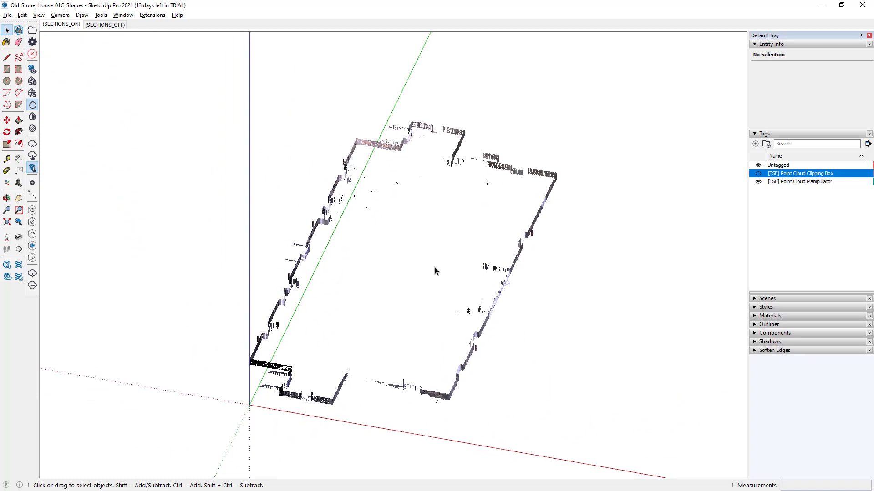
key("F2")
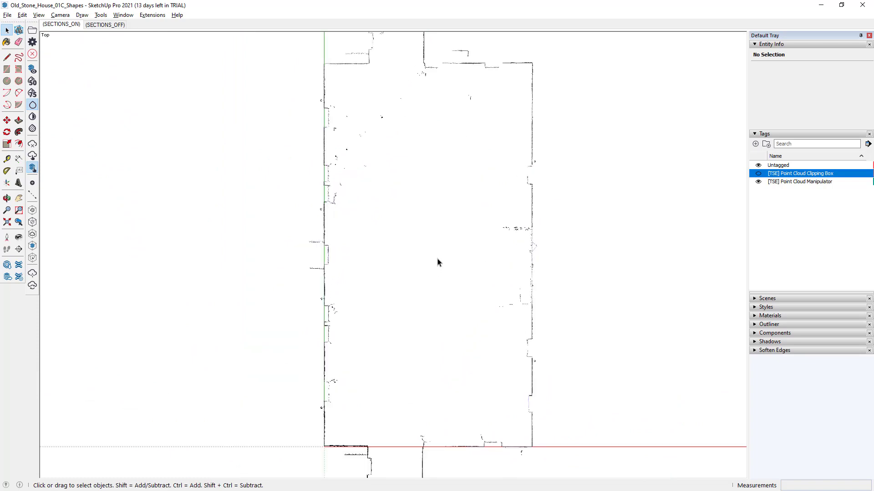
middle_click_drag(447, 241, 435, 275, "shift")
scroll(449, 227, "down", 3)
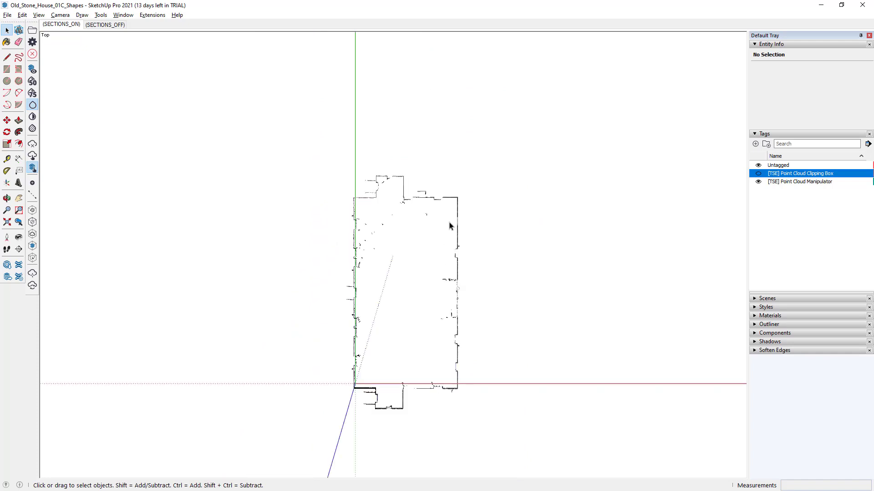
scroll(396, 205, "up", 8)
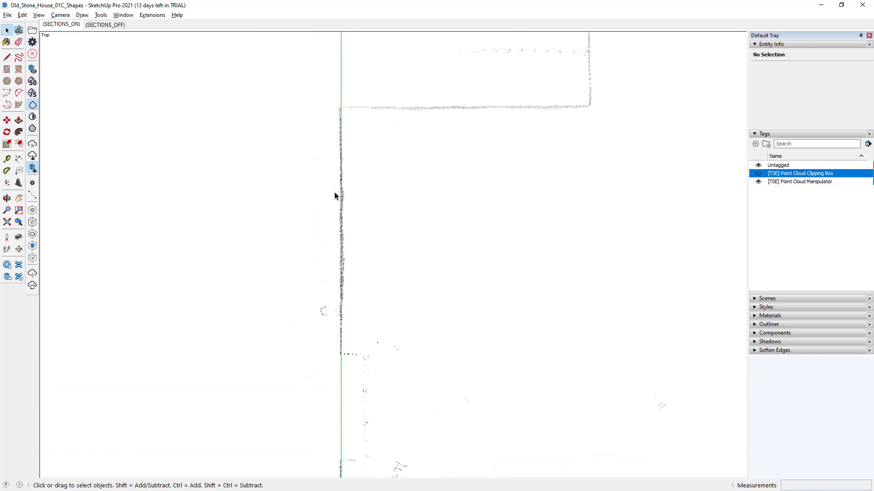
scroll(409, 152, "up", 4)
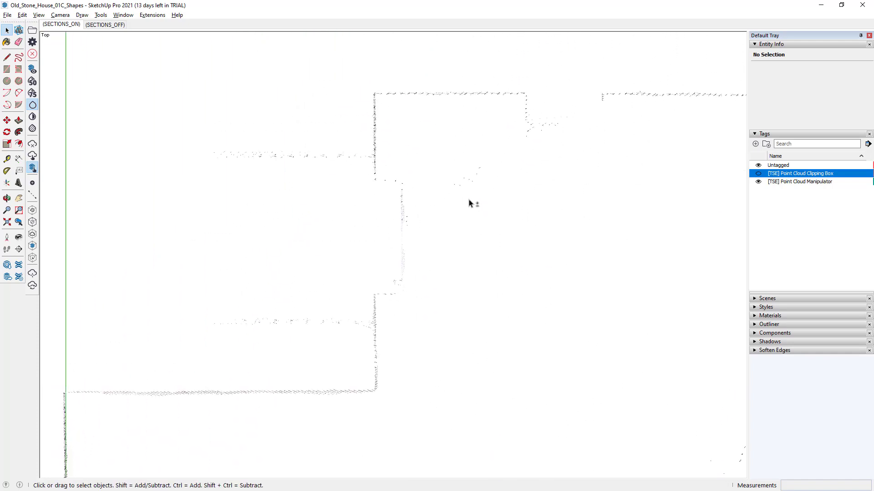
mouse_move(470, 203)
middle_mouse_down("shift")
mouse_move(453, 238)
mouse_move(398, 194)
mouse_move(514, 199)
mouse_move(468, 210)
middle_mouse_up("shift")
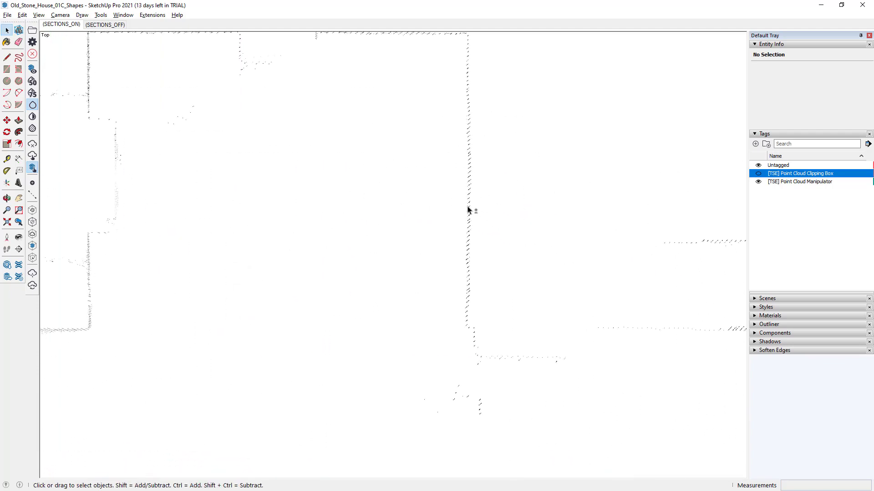
scroll(468, 211, "down", 2)
middle_click_drag(513, 332, 494, 263, "shift")
scroll(515, 273, "down", 2)
middle_click_drag(546, 285, 463, 285, "shift")
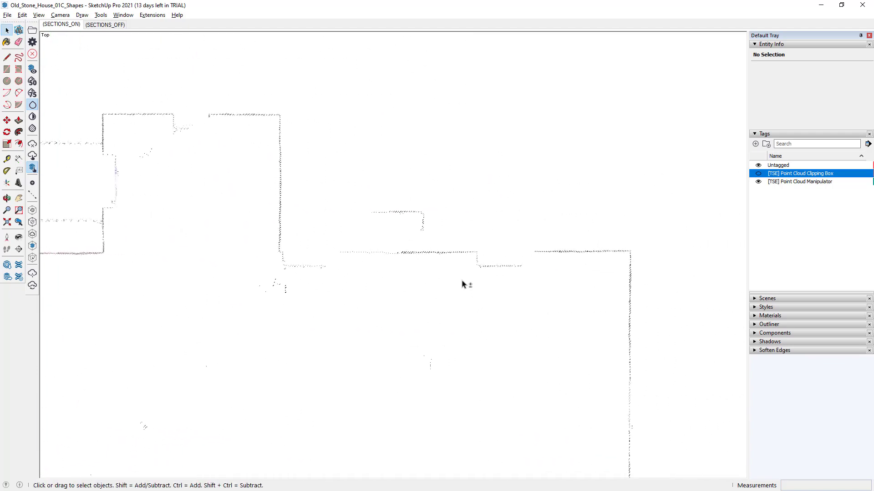
Draw the first outline line from the point cloud's corner near the origin, parallel to the red axis, to the porch projection's inner corner
middle_click_drag(576, 311, 539, 181, "shift")
scroll(538, 205, "up", 1)
middle_click_drag(538, 226, 628, 176, "shift")
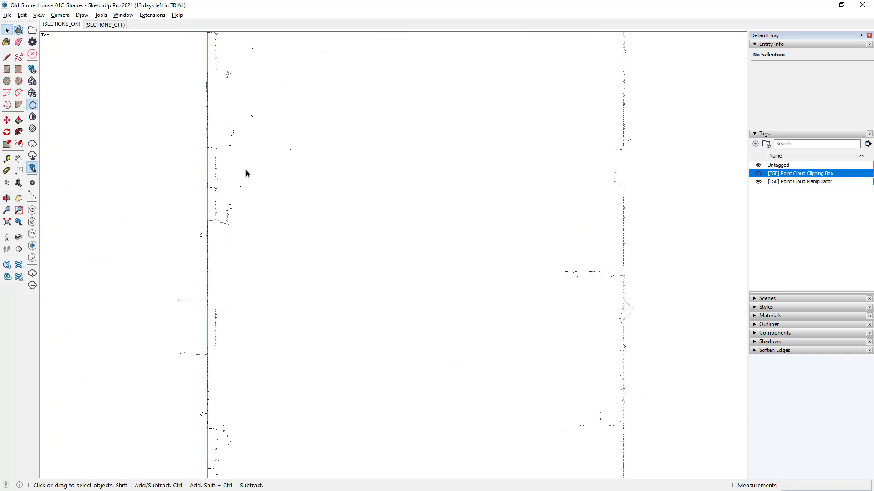
middle_click_drag(226, 308, 230, 160, "shift")
middle_click_drag(250, 300, 215, 100, "shift")
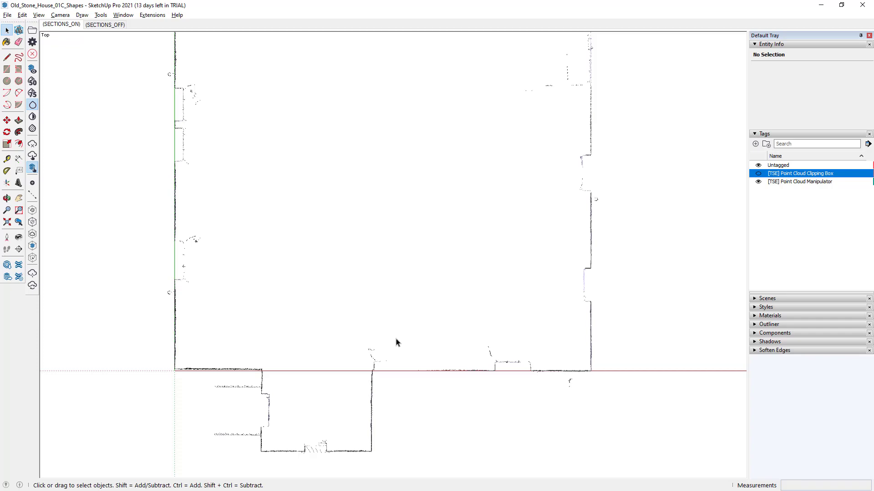
key("l")
scroll(187, 377, "up", 8)
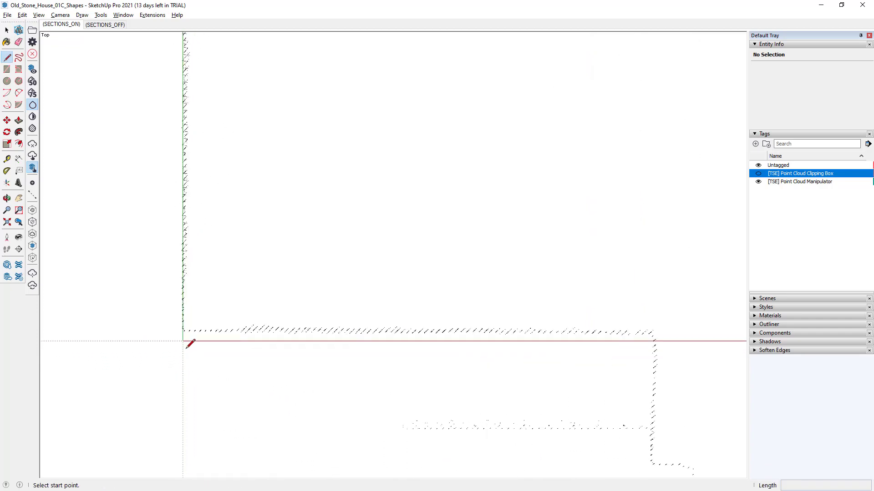
scroll(183, 329, "up", 2)
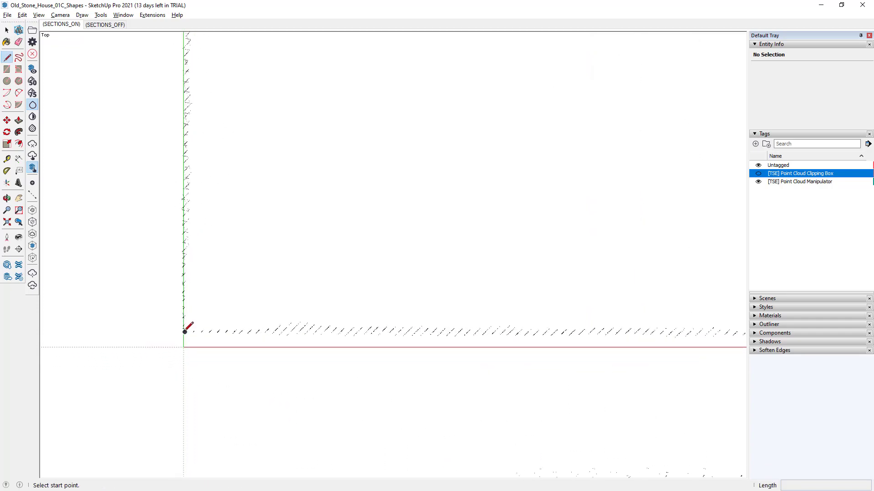
scroll(185, 331, "up", 5)
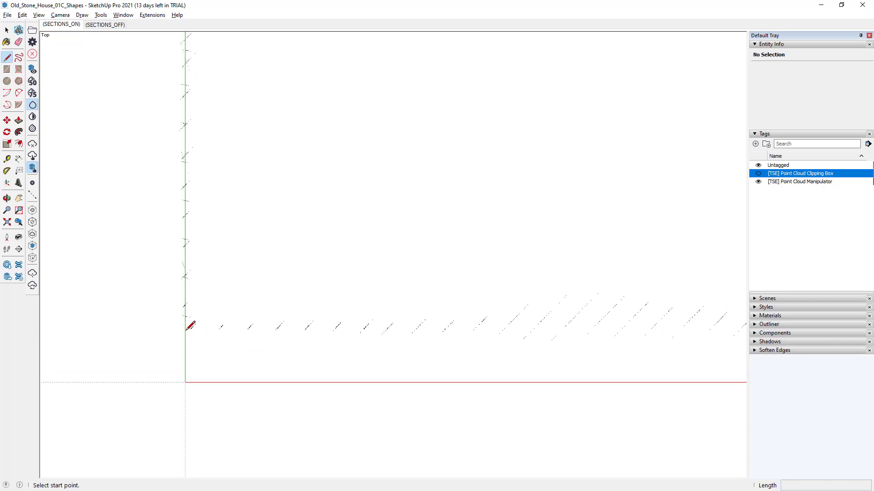
left_click(190, 326)
scroll(232, 327, "down", 4)
middle_click_drag(511, 328, 543, 332)
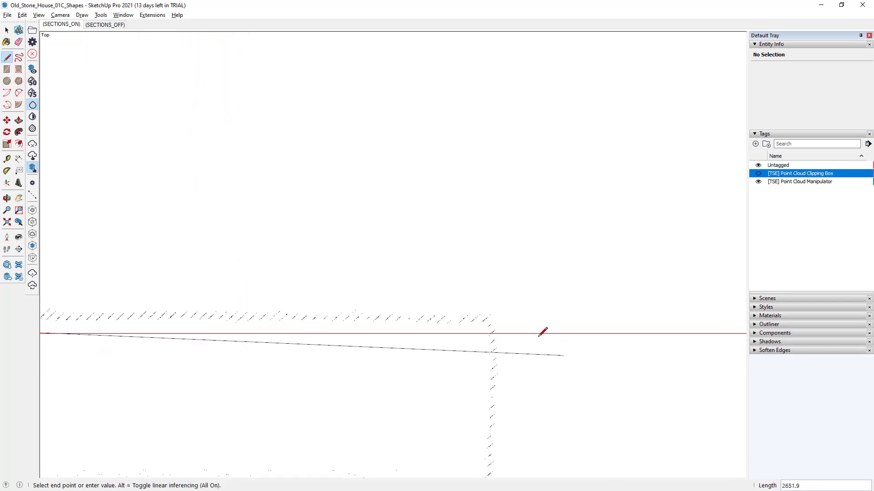
left_click(492, 316)
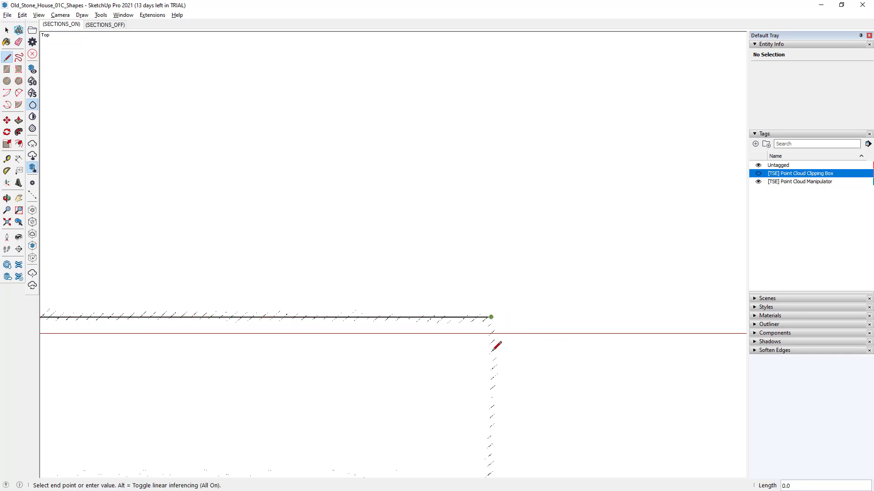
Trace the porch's side wall about 684 along the green axis, and go around its recess starting with a return of about 205
middle_click_drag(501, 326, 472, 268, "shift")
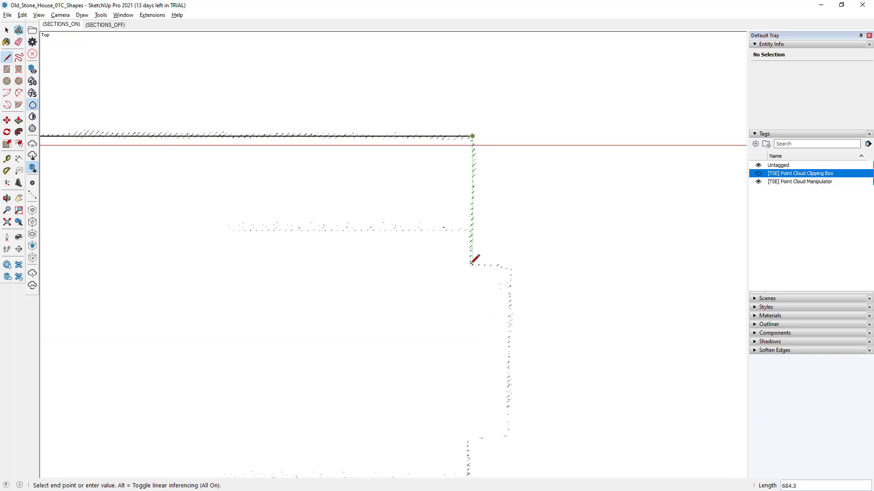
left_click(472, 264)
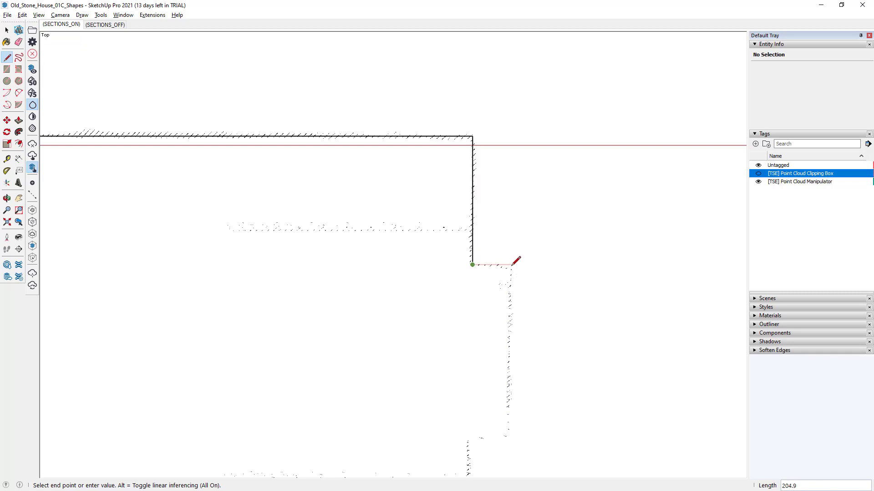
left_click(510, 265)
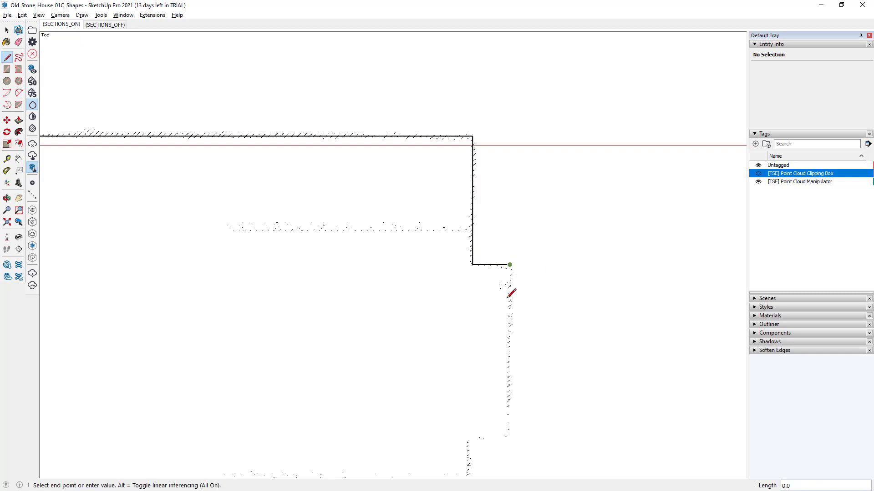
left_click(512, 431)
middle_click_drag(536, 347, 487, 224, "shift")
scroll(488, 224, "down", 2)
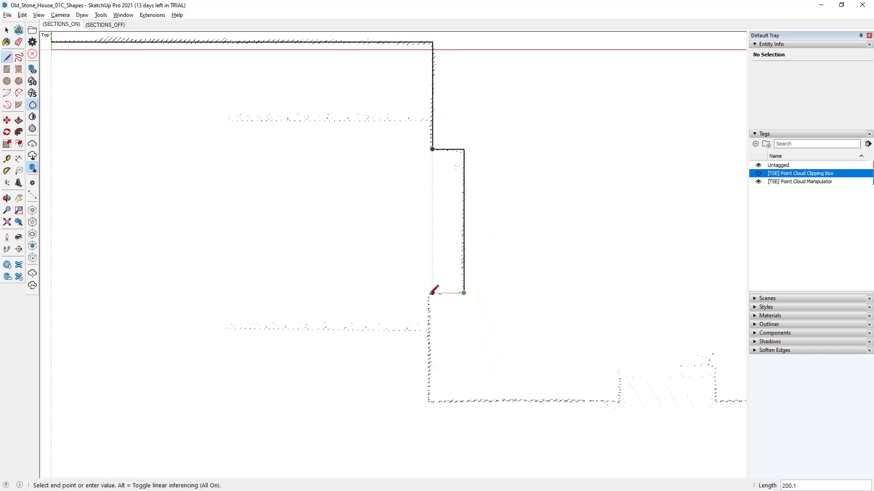
scroll(431, 291, "up", 2)
left_click(432, 293)
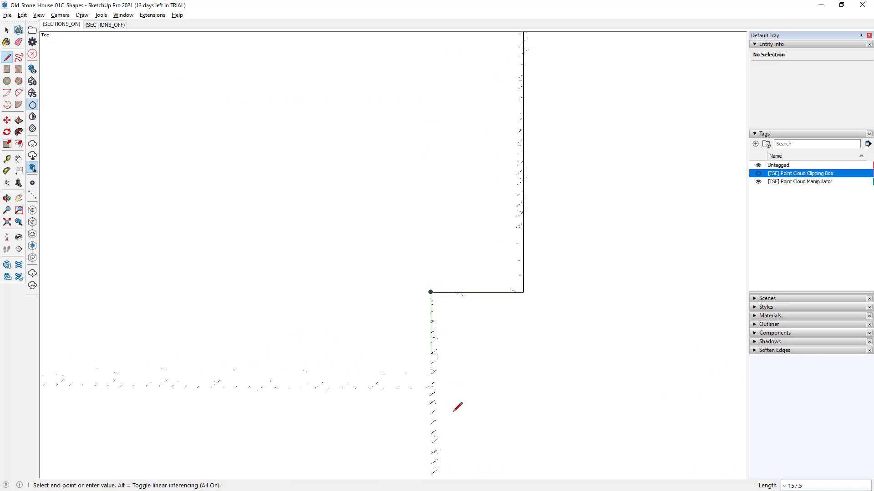
Continue the outline about 694 to the porch's outer corner and along its end wall to the doorway edge, and end the line
middle_click_drag(457, 405, 417, 258, "shift")
scroll(417, 258, "down", 1)
left_click(407, 408)
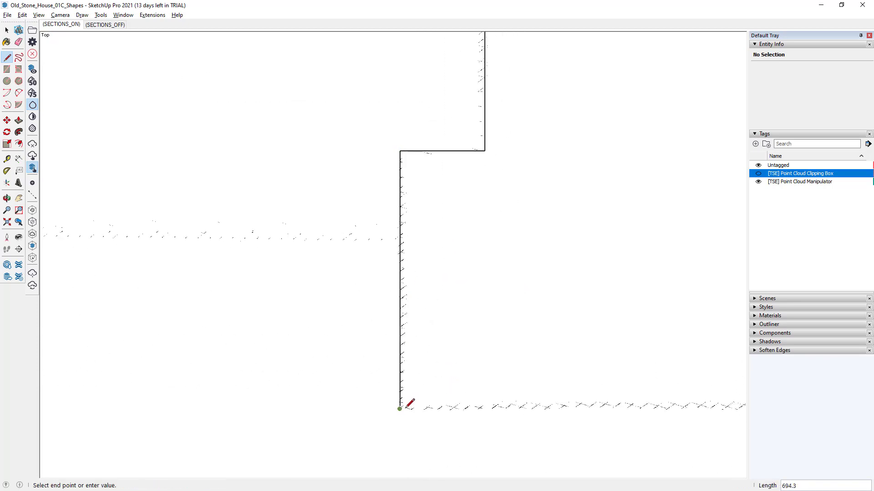
middle_click_drag(517, 353, 328, 353, "shift")
scroll(369, 373, "down", 1)
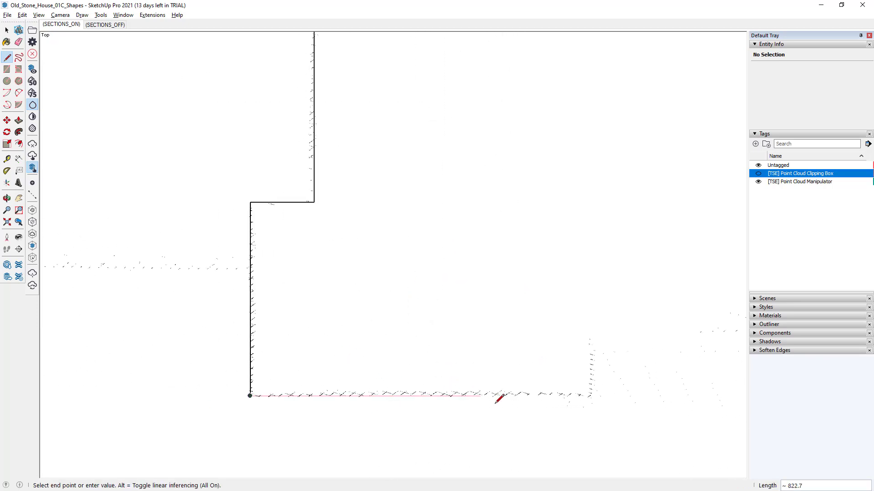
left_click(589, 395)
scroll(595, 238, "down", 1)
middle_click_drag(456, 272, 385, 368, "shift")
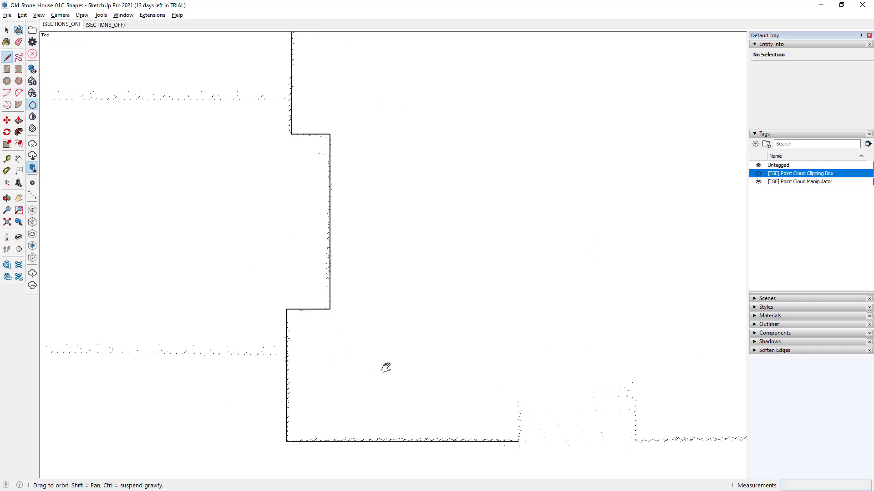
scroll(385, 368, "down", 1)
middle_click_drag(504, 314, 256, 347, "shift")
scroll(255, 347, "down", 2)
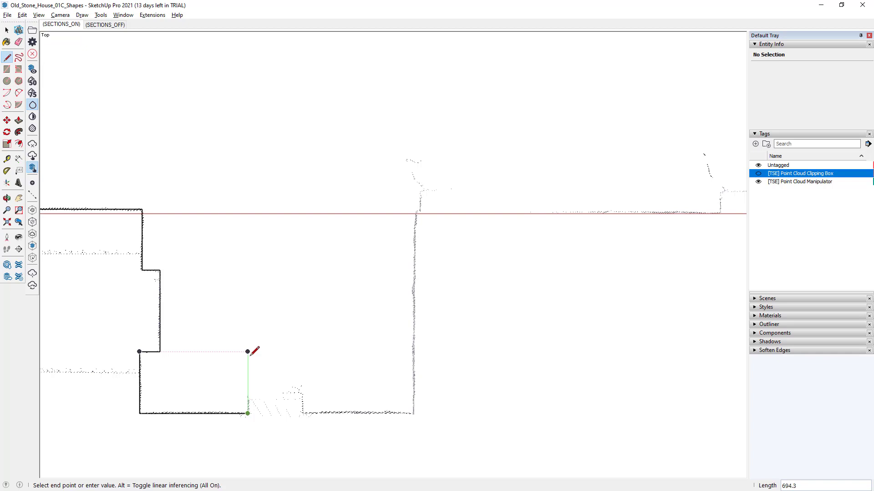
scroll(250, 354, "down", 5)
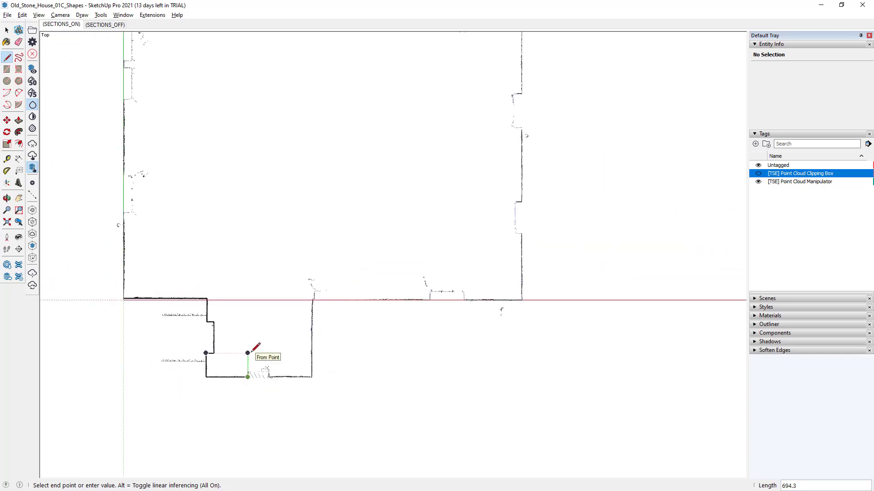
key("space")
Examine how the sliced walls follow the red axis, from the house's far corner back to the corner at the origin
scroll(476, 351, "up", 3)
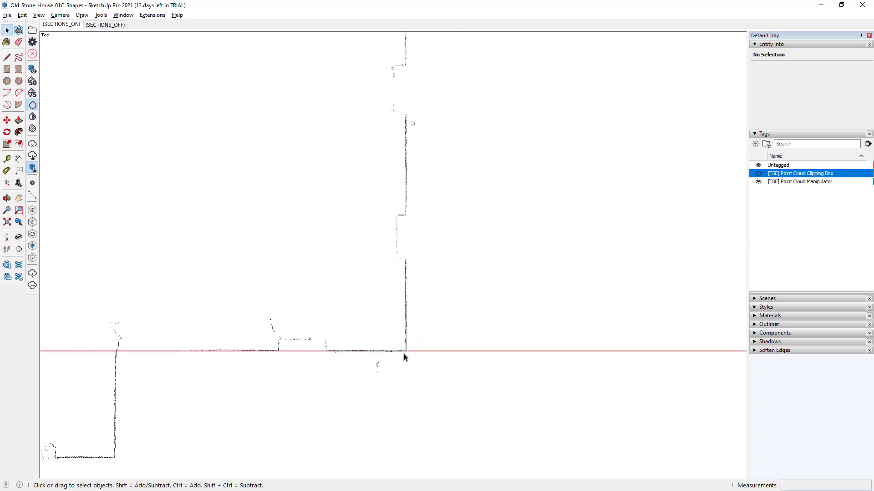
scroll(406, 355, "up", 2)
scroll(269, 353, "down", 2)
middle_click_drag(269, 353, 757, 373, "shift")
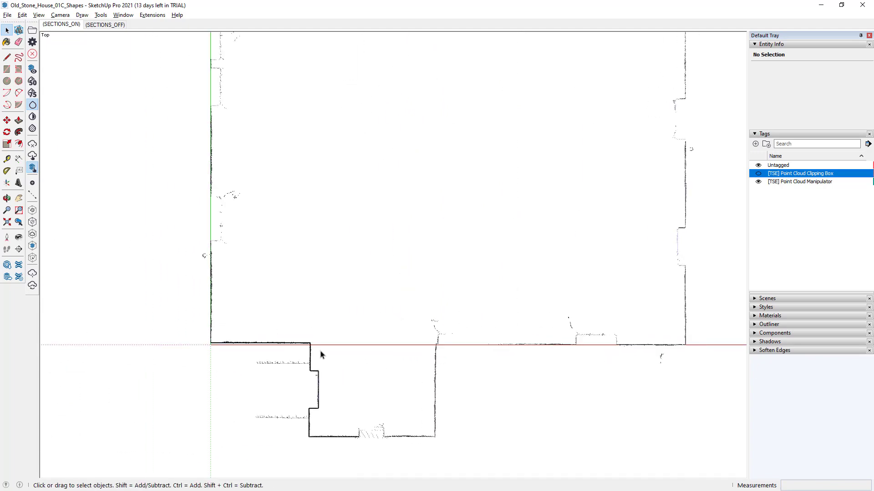
scroll(203, 350, "up", 6)
scroll(204, 352, "down", 3)
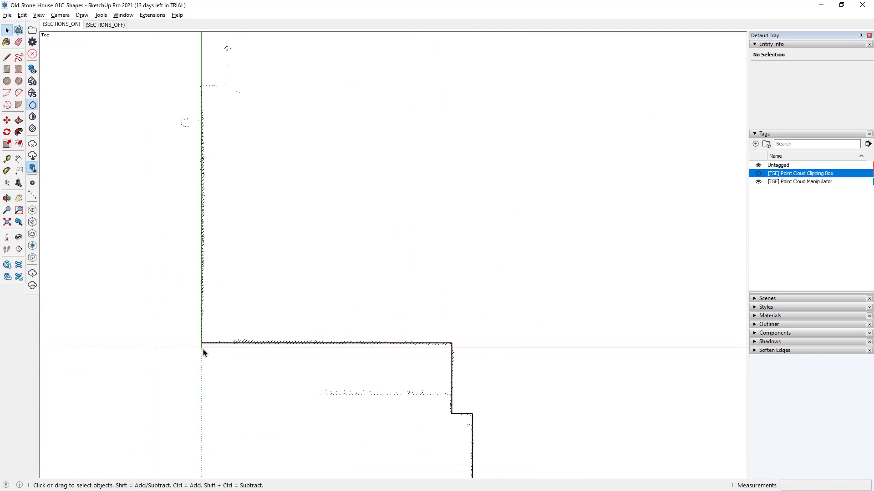
scroll(203, 352, "down", 2)
scroll(209, 353, "down", 4)
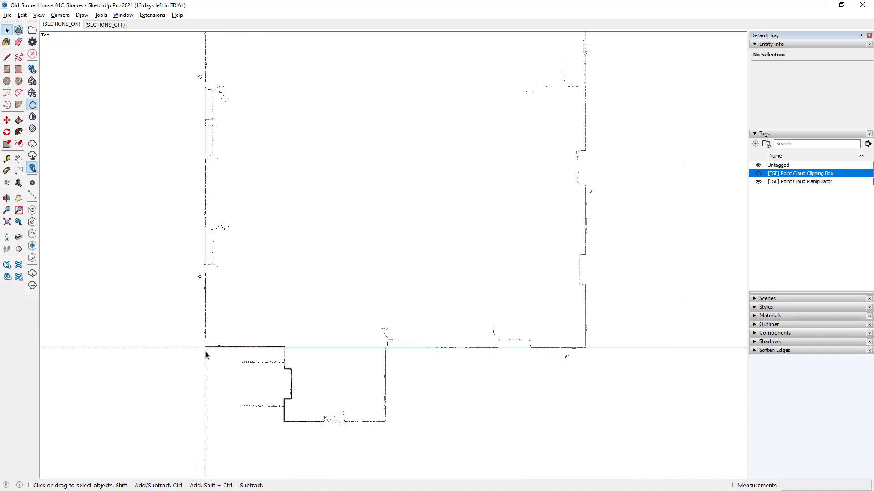
Select all the traced porch and wall lines and delete them
left_click_drag(139, 218, 415, 456)
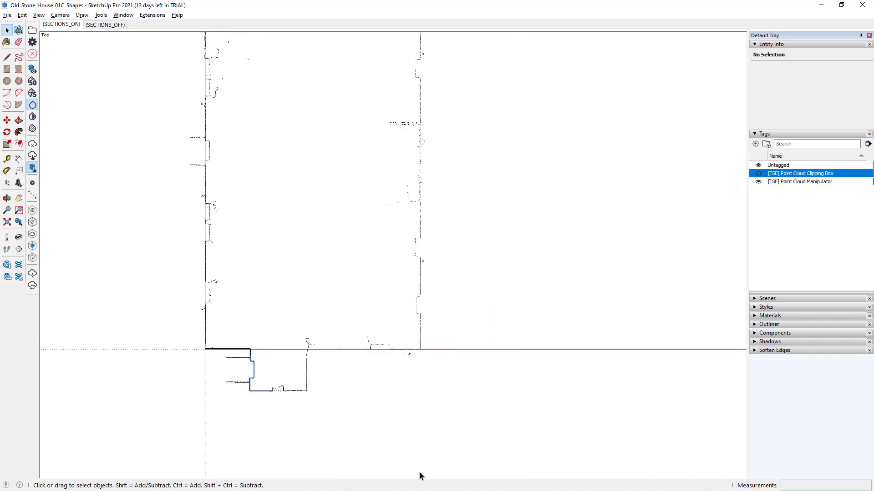
middle_click_drag(411, 460, 364, 223)
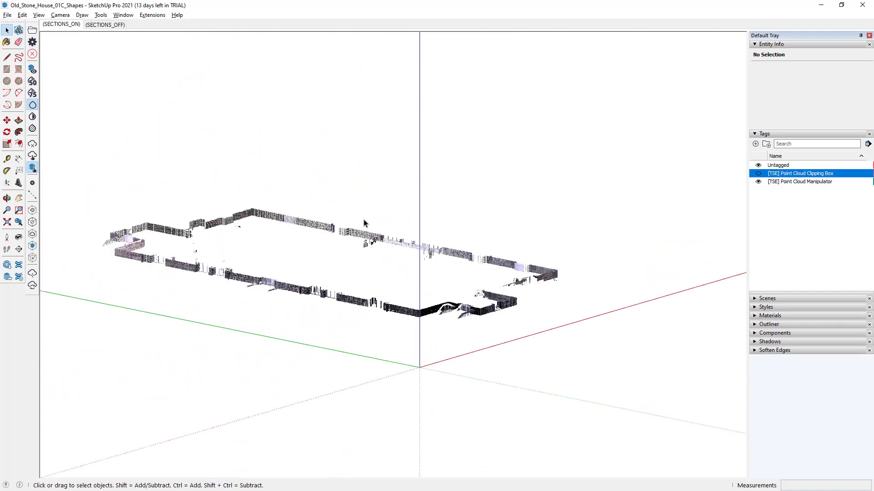
Show the [TSE] Point Cloud Clipping Box tag and scale the clipping box's top and bottom faces outward past the full house height
left_click(758, 173)
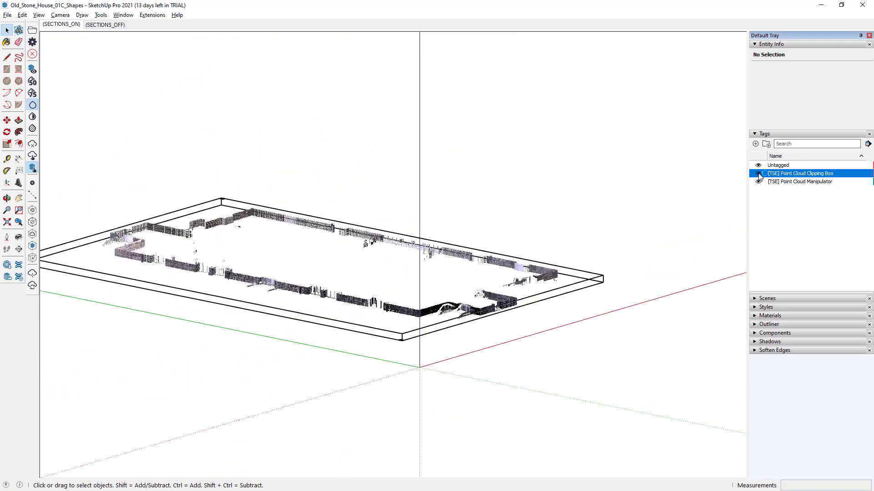
right_click(603, 280)
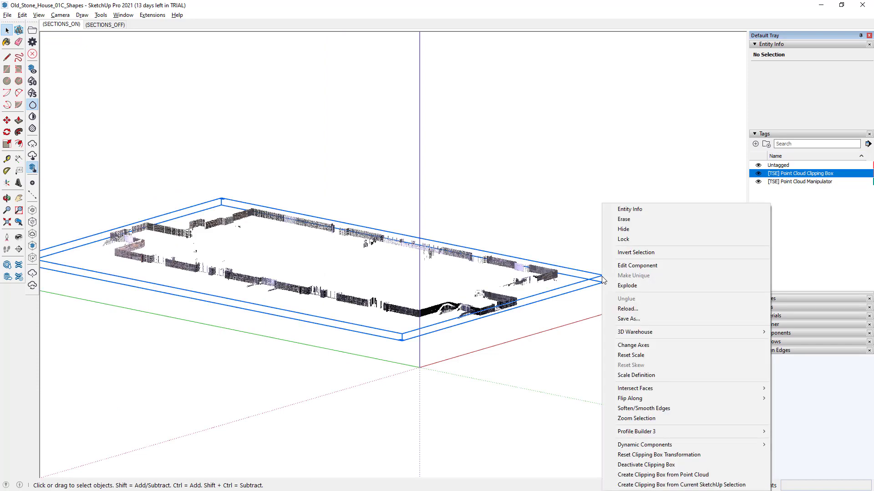
key("Escape")
key("s")
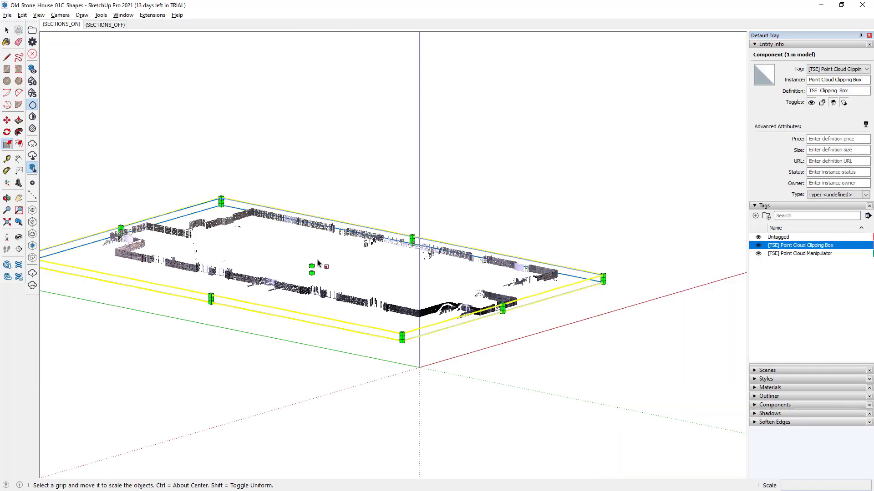
left_click_drag(313, 266, 312, 103)
left_click_drag(320, 277, 333, 407)
key("space")
middle_click_drag(676, 287, 531, 279)
left_click(531, 279)
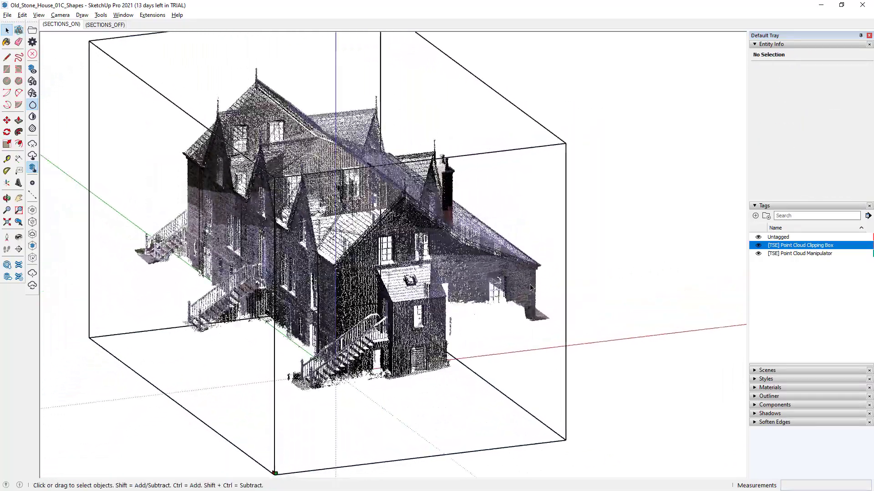
Hide the [TSE] Point Cloud Clipping Box tag
middle_click_drag(599, 270, 499, 345)
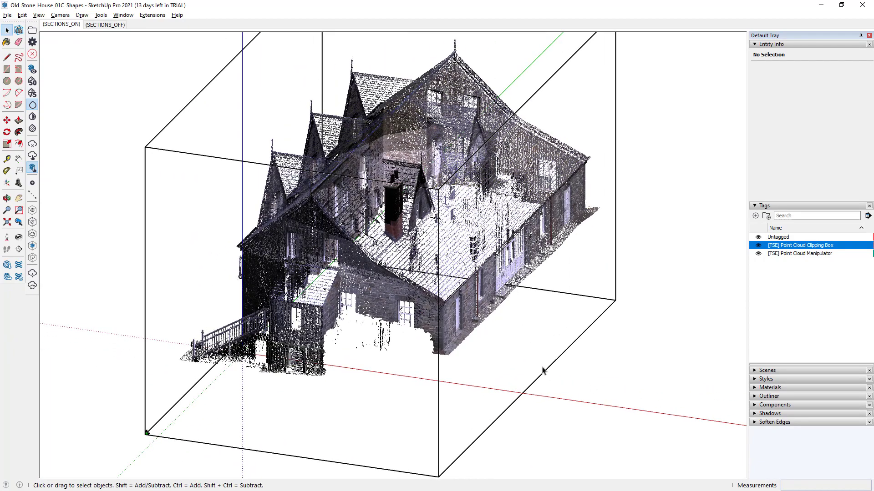
left_click(758, 246)
middle_click_drag(393, 329, 466, 356)
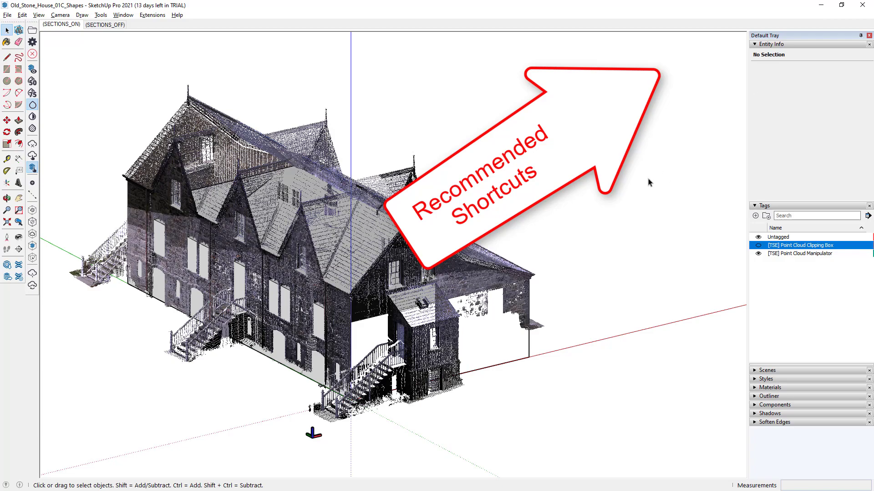
Compare the ground level along the house's long side against a temporary line parallel to the green axis
middle_click_drag(550, 380, 446, 382)
scroll(375, 324, "up", 5)
middle_click_drag(376, 324, 372, 356)
scroll(318, 360, "up", 8)
key("l")
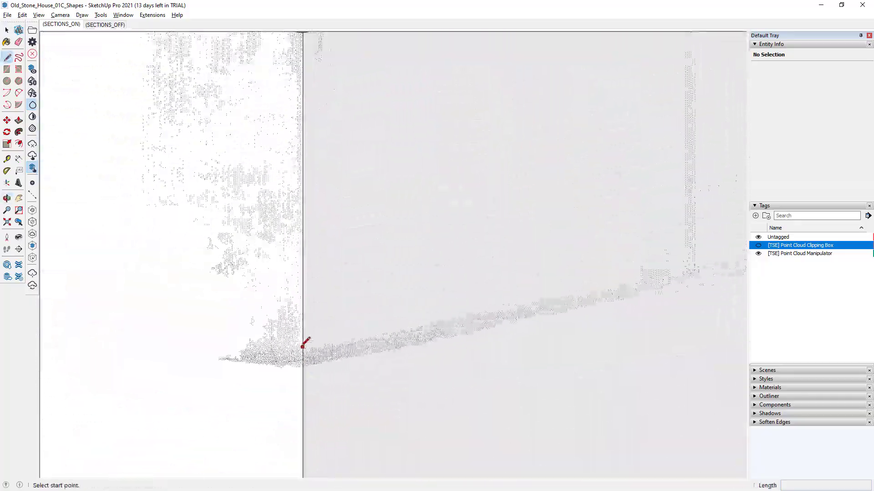
left_click(302, 351)
scroll(412, 312, "down", 8)
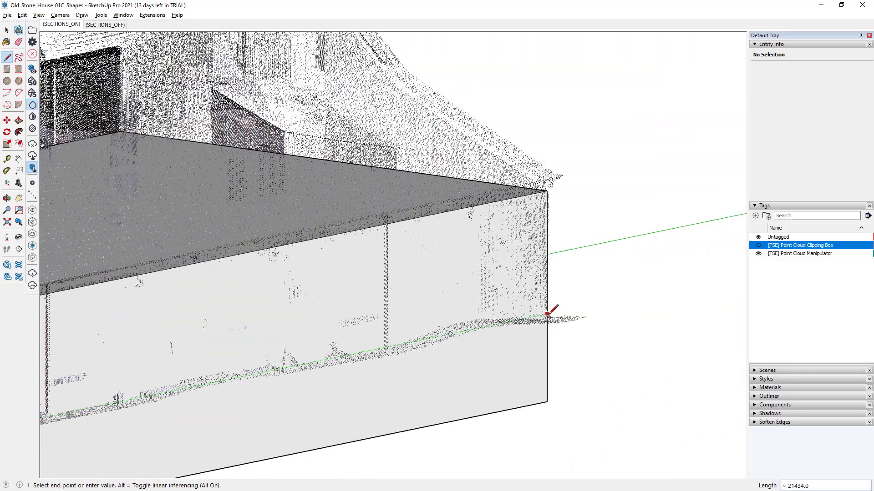
key("Escape")
Push the vertical step face on the underside of the house block sideways by about 4210
middle_click_drag(394, 283, 437, 287)
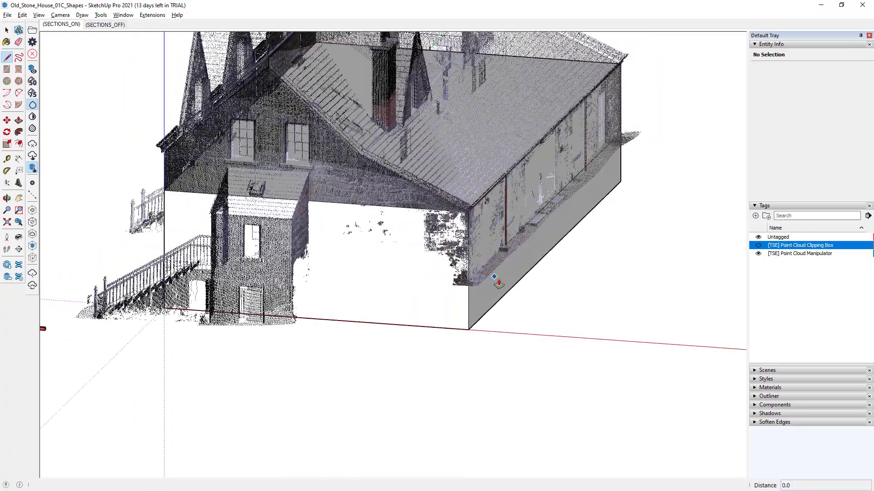
key("p")
mouse_move(366, 318)
middle_mouse_down()
mouse_move(357, 305)
mouse_move(364, 273)
mouse_move(378, 314)
middle_mouse_up()
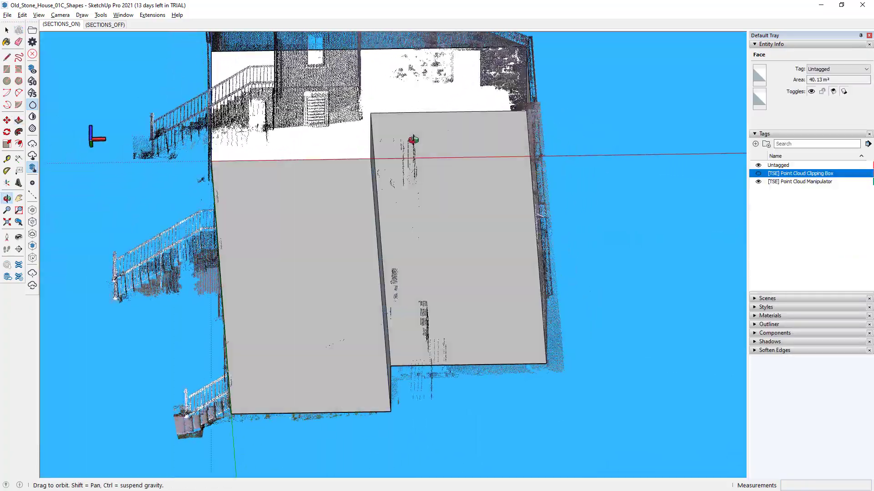
left_click(380, 318)
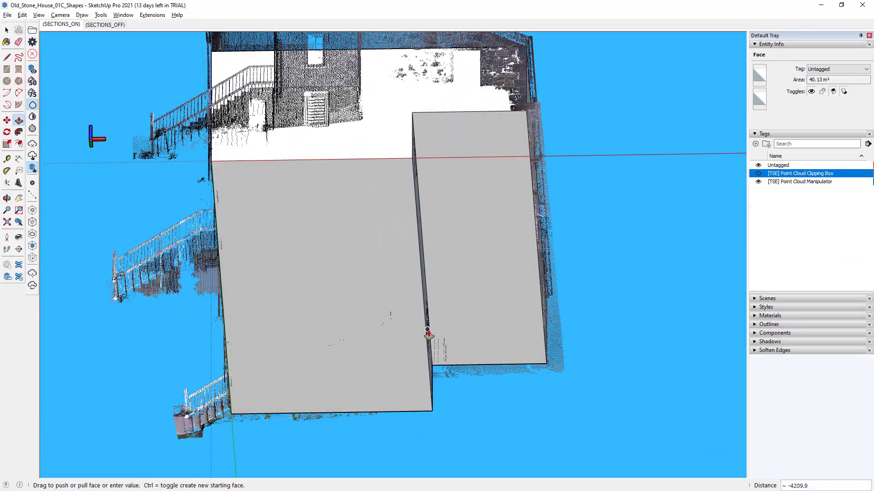
Raise the top face of the house block by 1462.9 to the eaves level, and by another 4146.1 past the roof ridge
middle_click_drag(428, 332, 486, 276)
scroll(476, 314, "up", 6)
left_click_drag(486, 276, 474, 307)
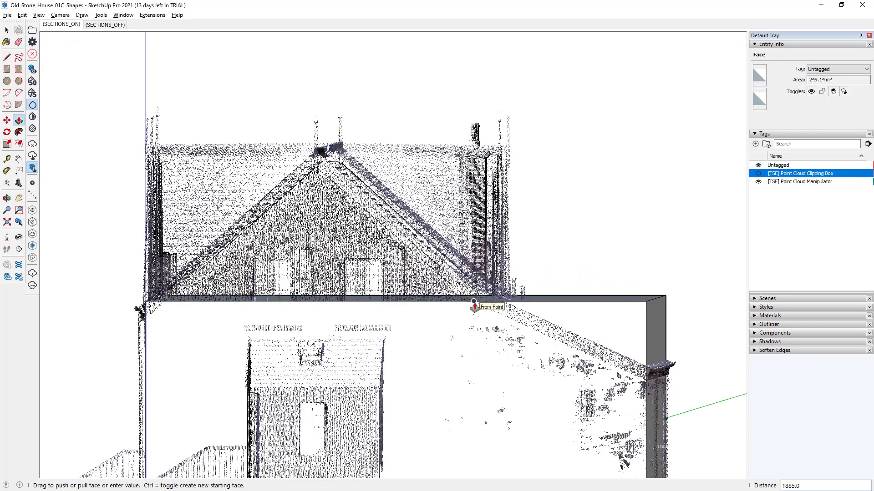
middle_click_drag(476, 305, 478, 292)
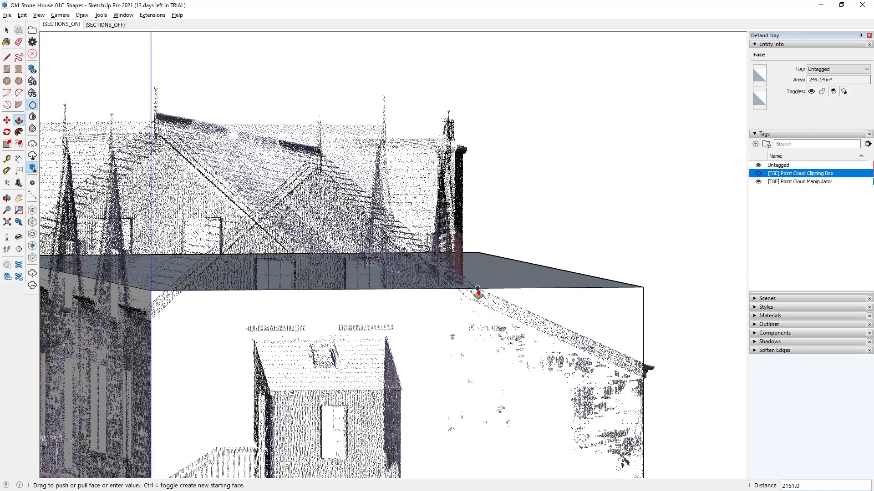
left_click_drag(478, 292, 146, 322)
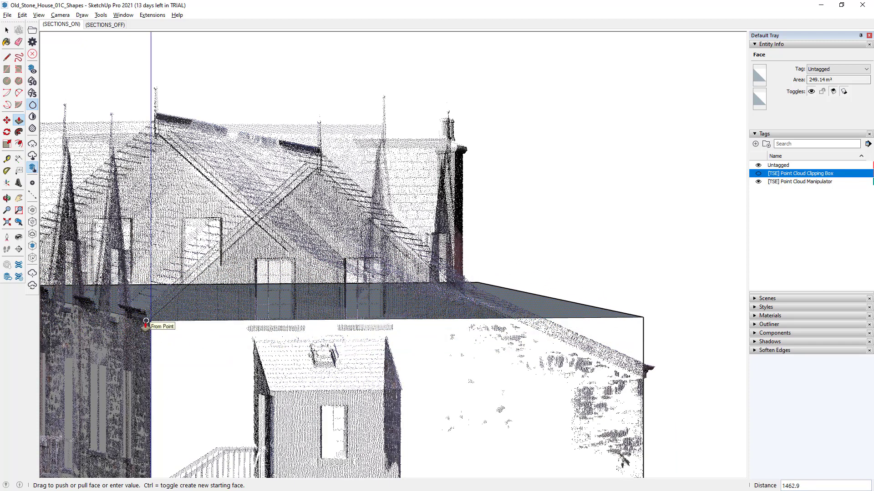
left_click_drag(146, 322, 145, 321)
middle_click_drag(146, 321, 377, 374)
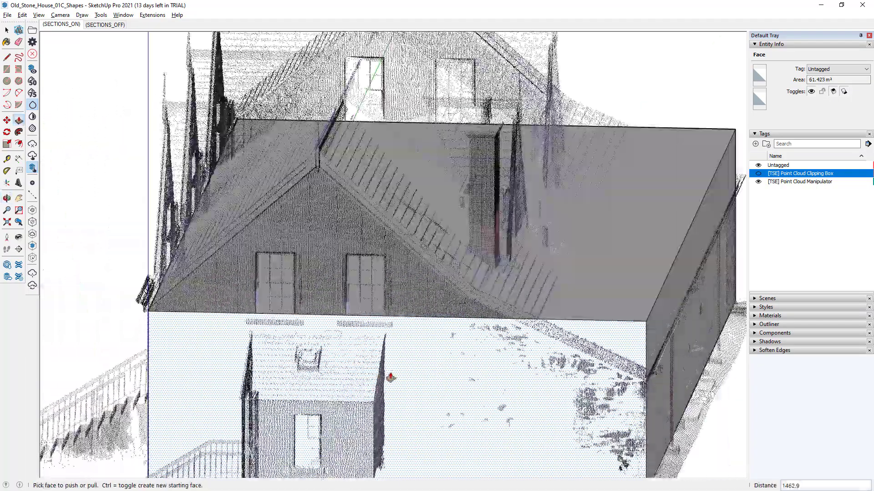
left_click_drag(319, 198, 317, 146)
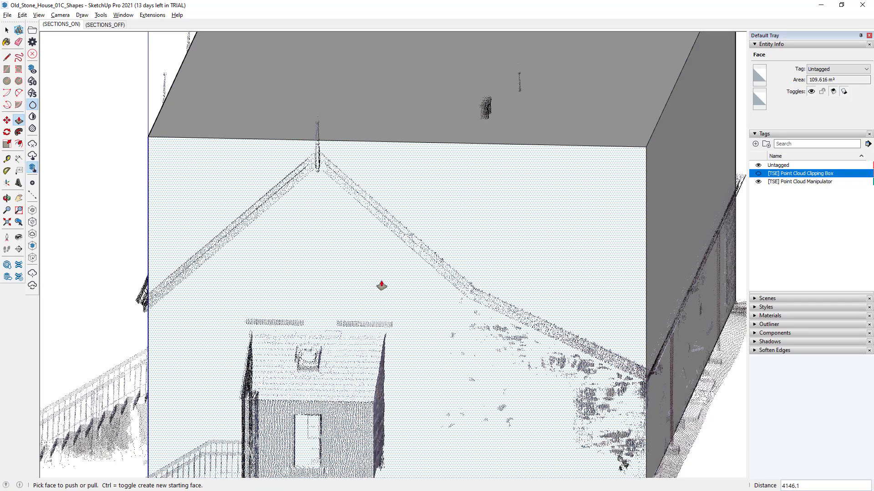
In the front view, trace the roof outline on the gable face with three connected lines from eave over ridge and slope break to the far eave
key("f")
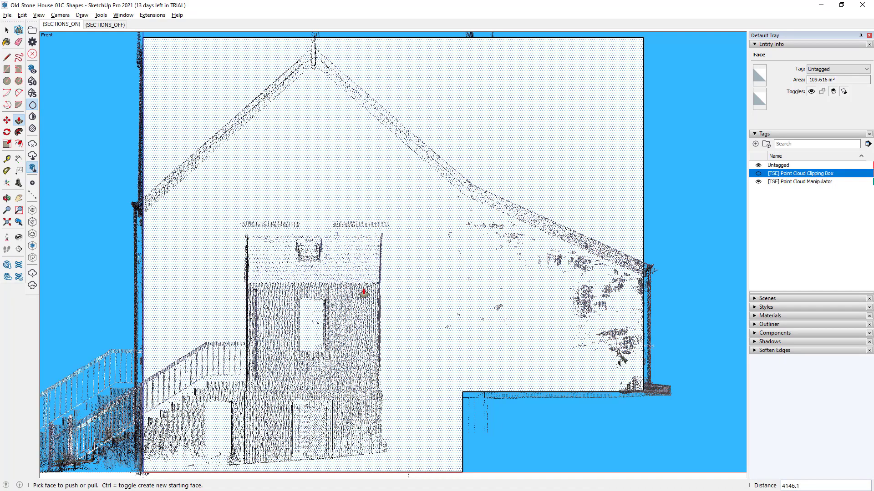
key("l")
scroll(143, 255, "up", 5)
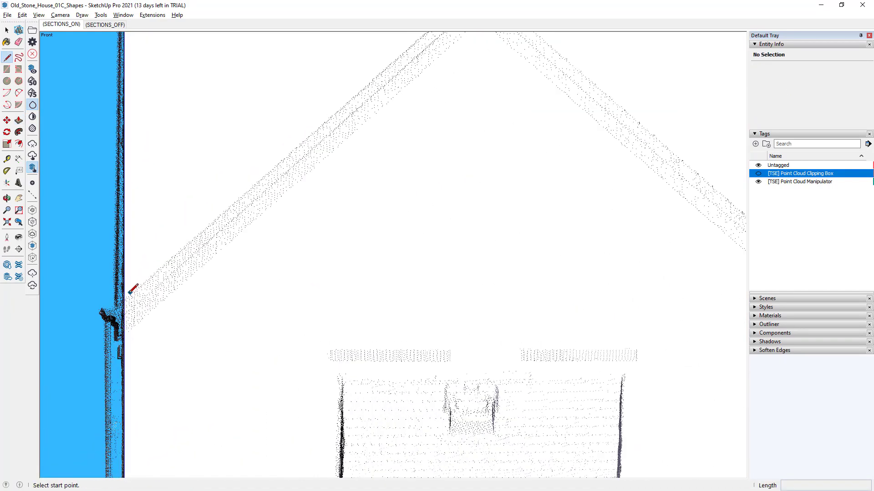
left_click(123, 299)
scroll(273, 152, "down", 2)
middle_click_drag(273, 152, 222, 357, "shift")
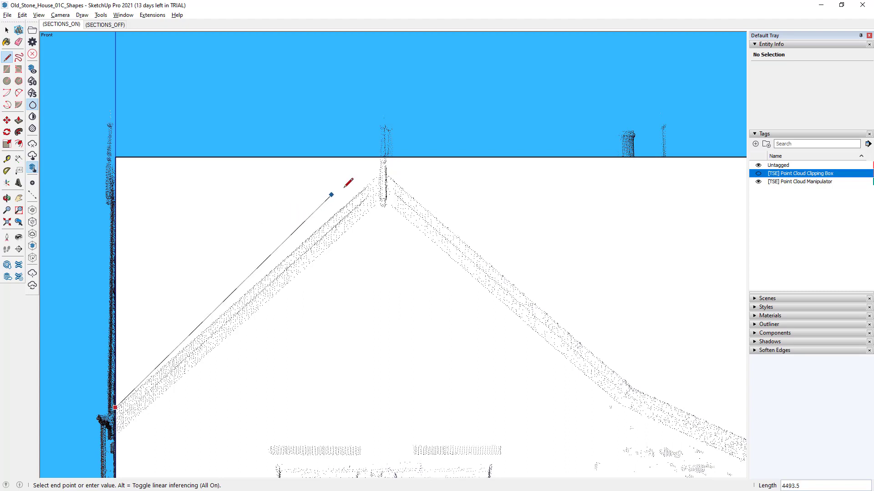
left_click(383, 171)
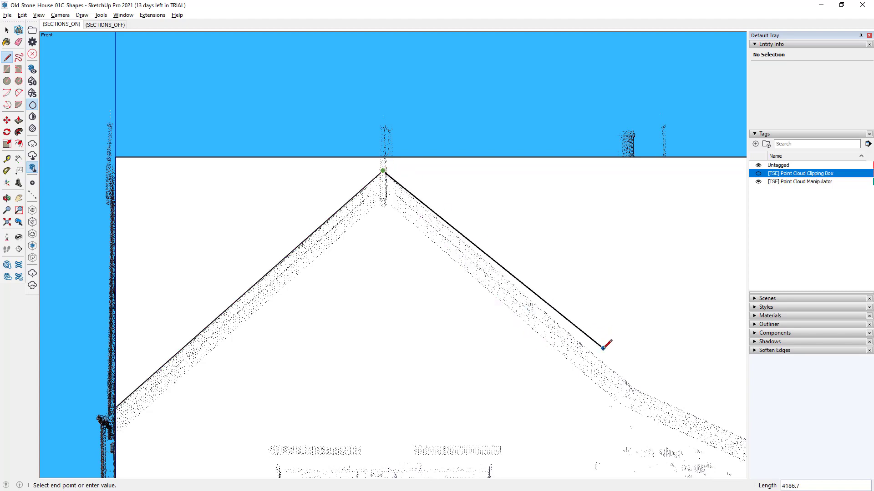
left_click(631, 387)
scroll(335, 306, "down", 3)
scroll(609, 436, "up", 3)
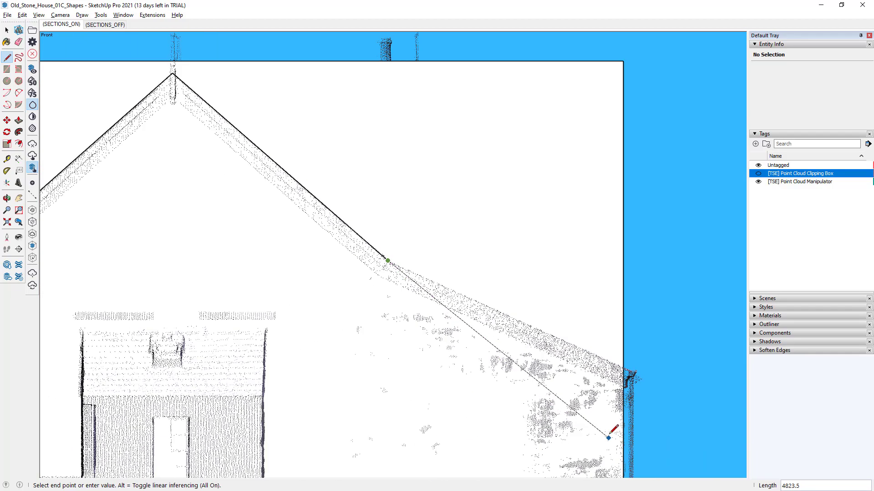
scroll(608, 437, "up", 2)
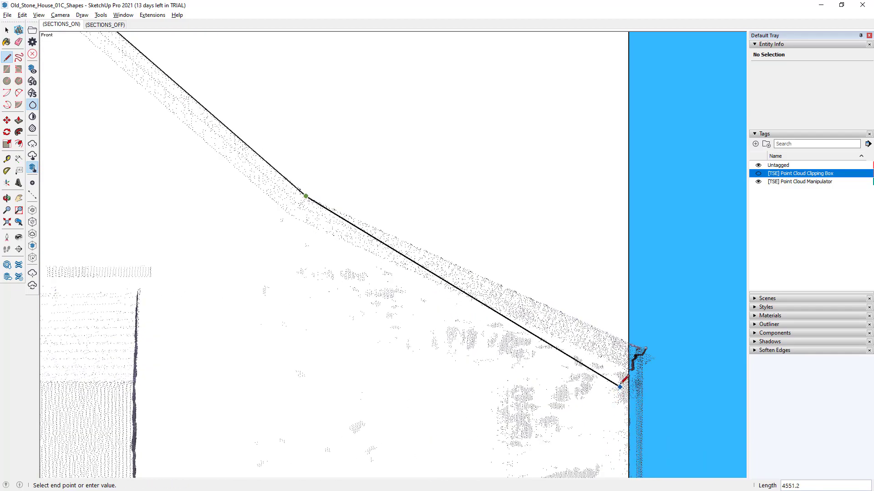
left_click(629, 343)
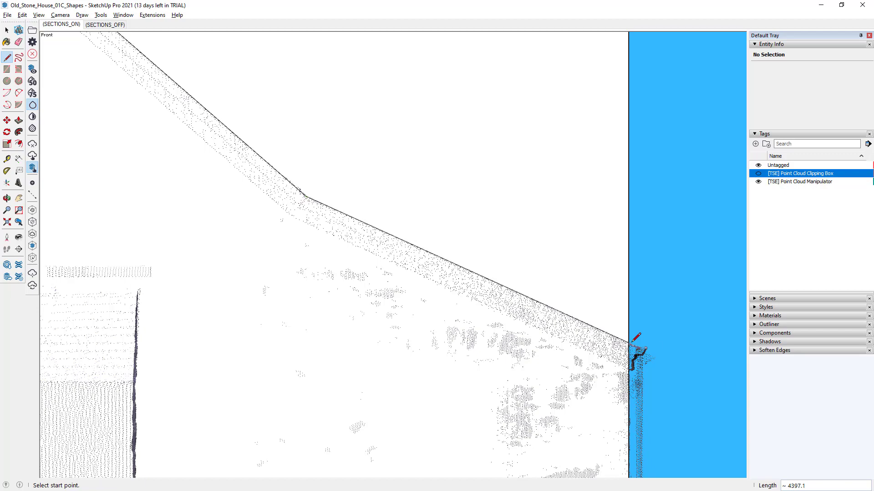
Offset the three roof outline edges inward by 300 to mark the underside of the roof
scroll(445, 360, "down", 3)
scroll(445, 359, "down", 2)
key("ctrl+a")
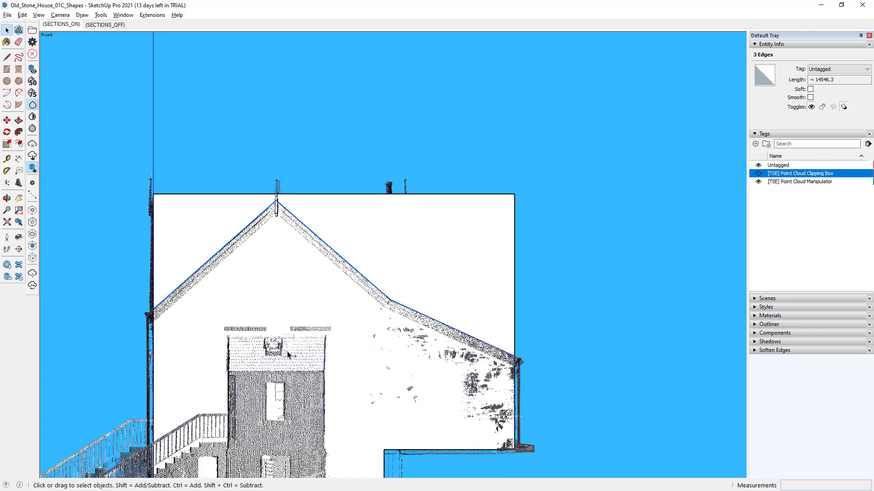
key("m")
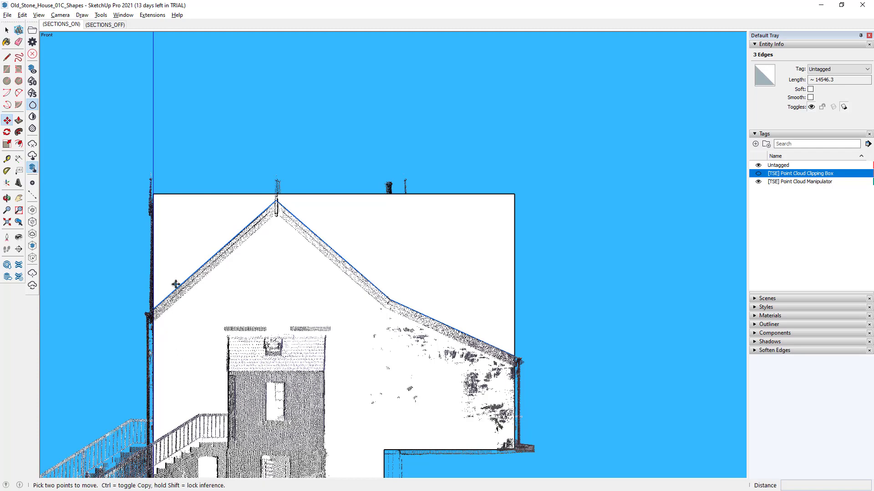
key("f")
left_click(194, 285)
scroll(194, 285, "up", 3)
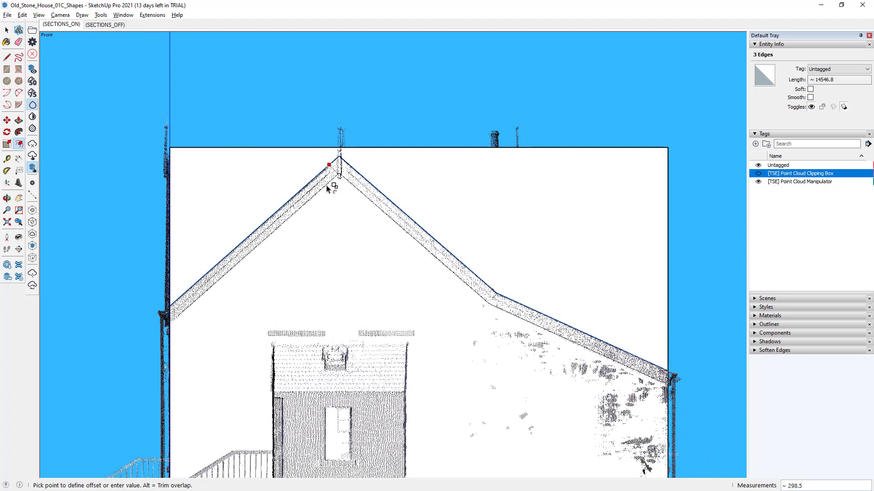
type("300")
key("Return")
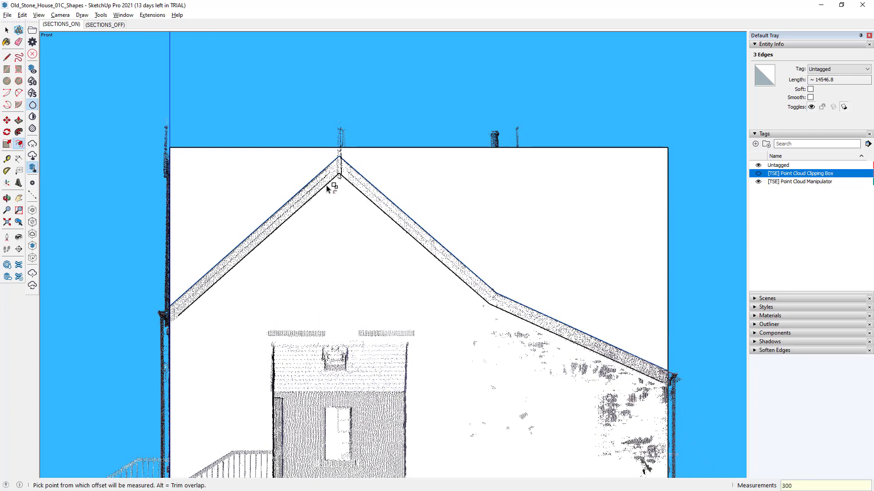
Select the offset edge of the shallow roof slope and show the 1001bit - tools toolbar
scroll(664, 386, "up", 5)
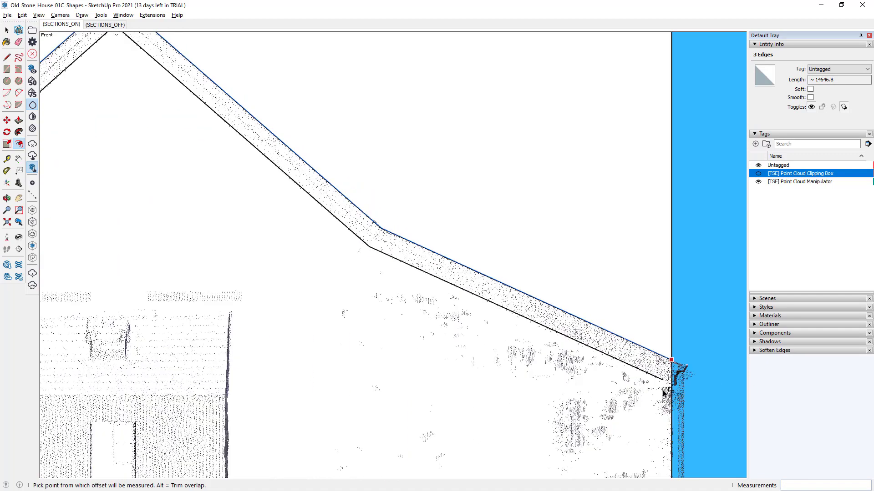
key("space")
left_click(659, 376)
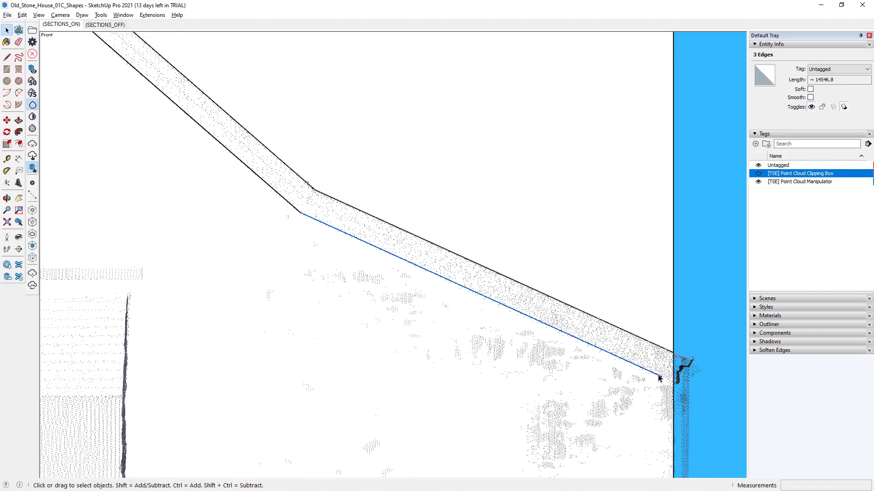
right_click(19, 329)
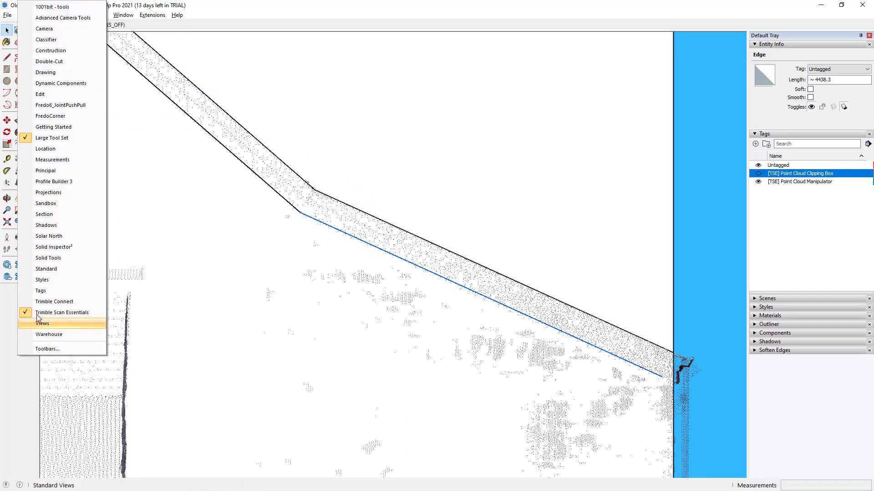
left_click(76, 7)
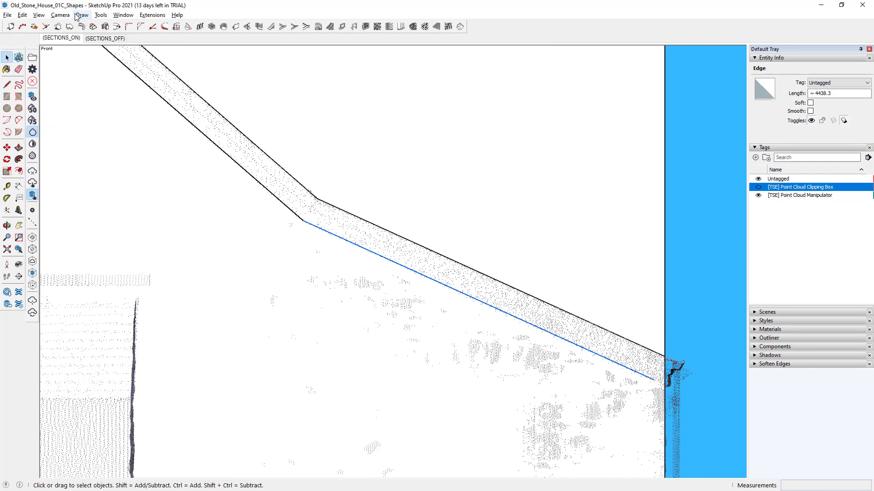
right_click(117, 29)
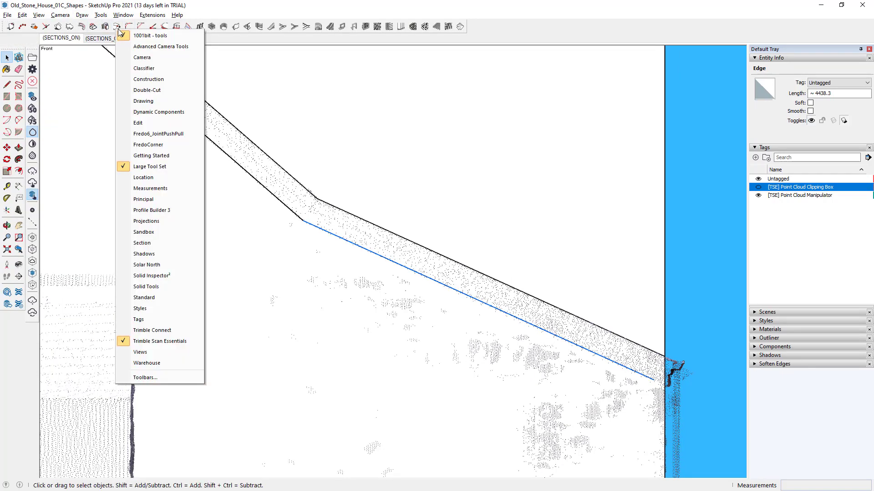
left_click(224, 44)
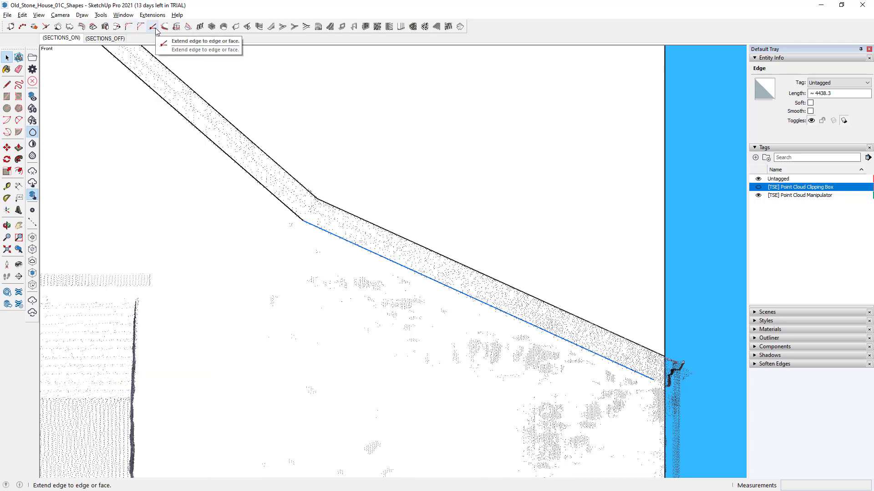
Extend both outer ends of the offset roof line to the block's vertical edges with Extend edge to edge or face
left_click(155, 30)
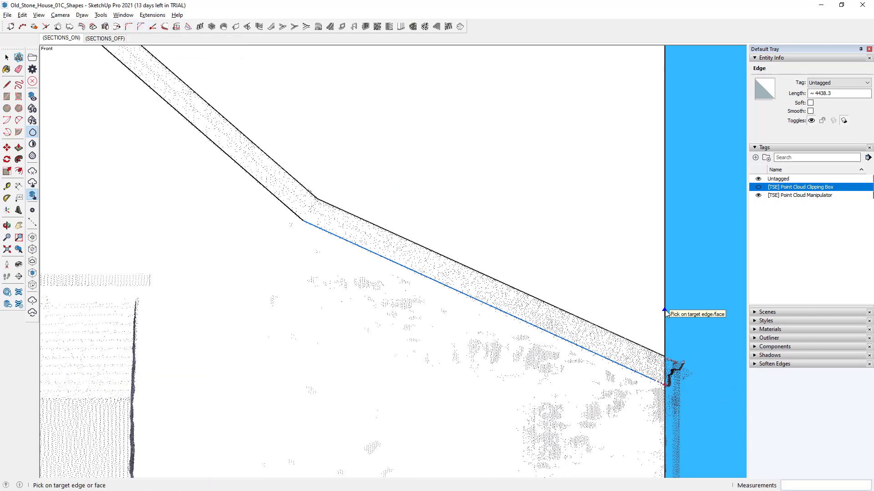
scroll(557, 354, "down", 5)
scroll(455, 339, "up", 4)
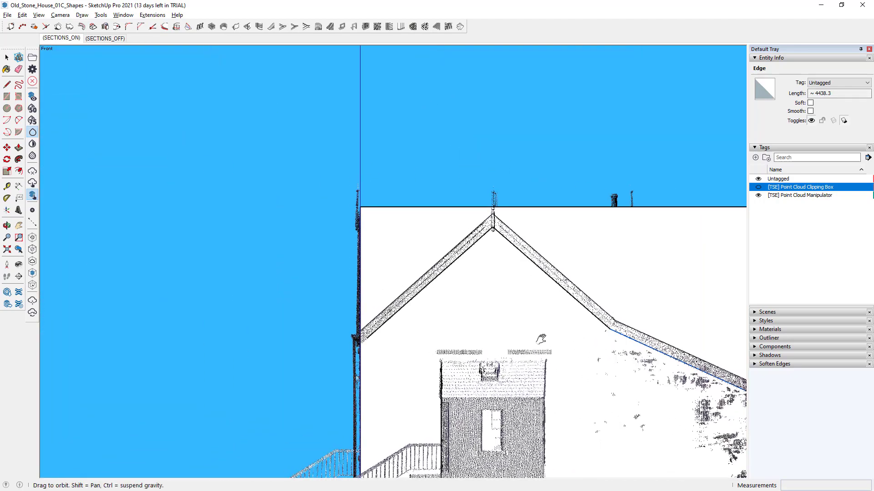
key("space")
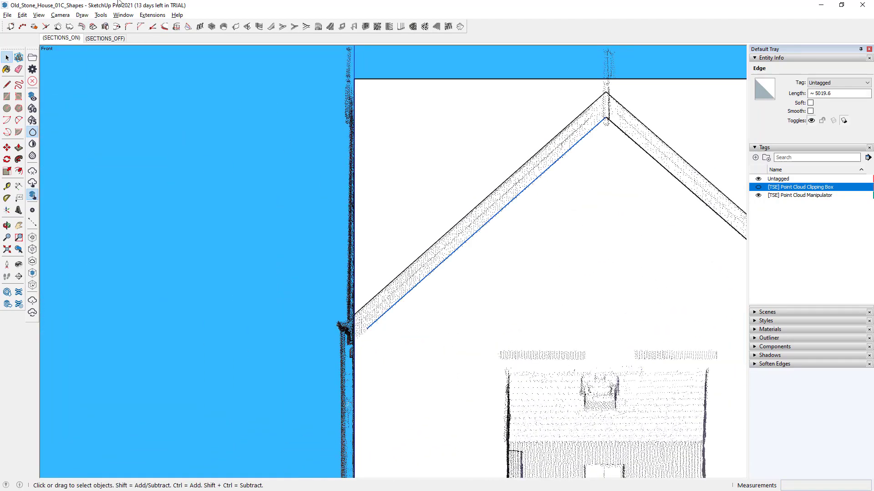
left_click(140, 27)
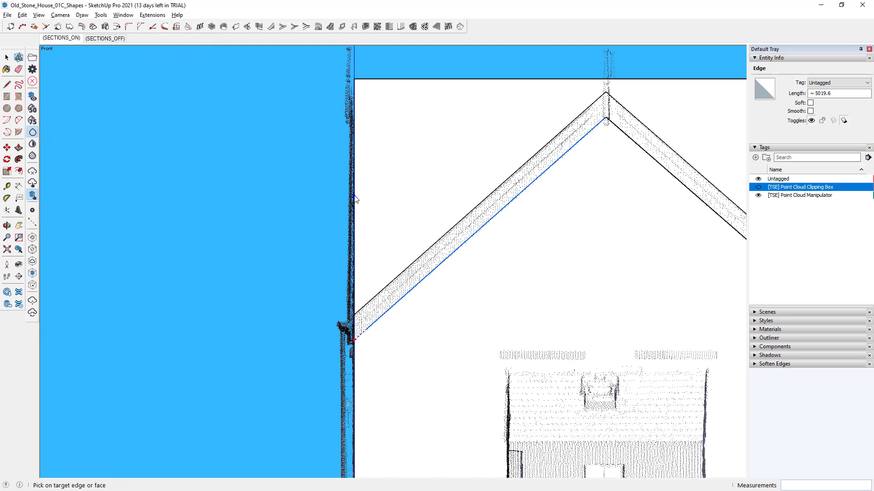
scroll(352, 316, "up", 3)
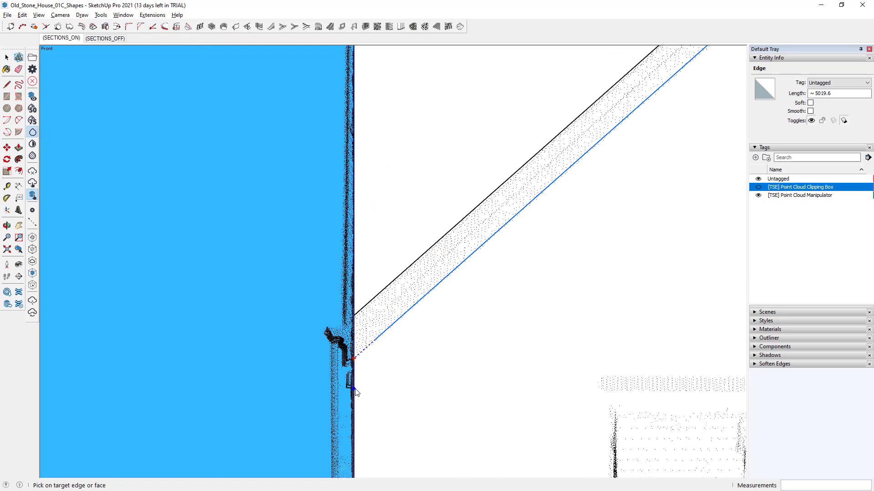
key("space")
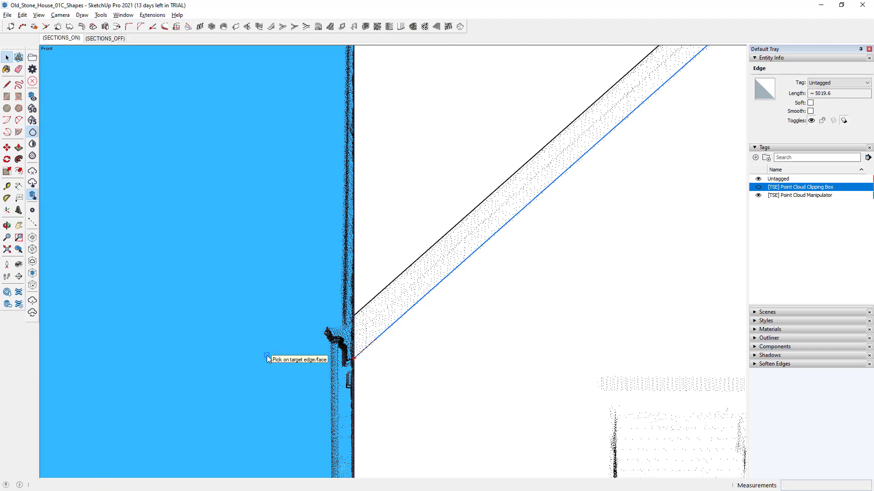
Push the gable face area above the roof outline back through the full length of the block to cut away the excess
scroll(266, 356, "down", 2)
scroll(403, 318, "down", 3)
middle_click_drag(460, 230, 370, 275)
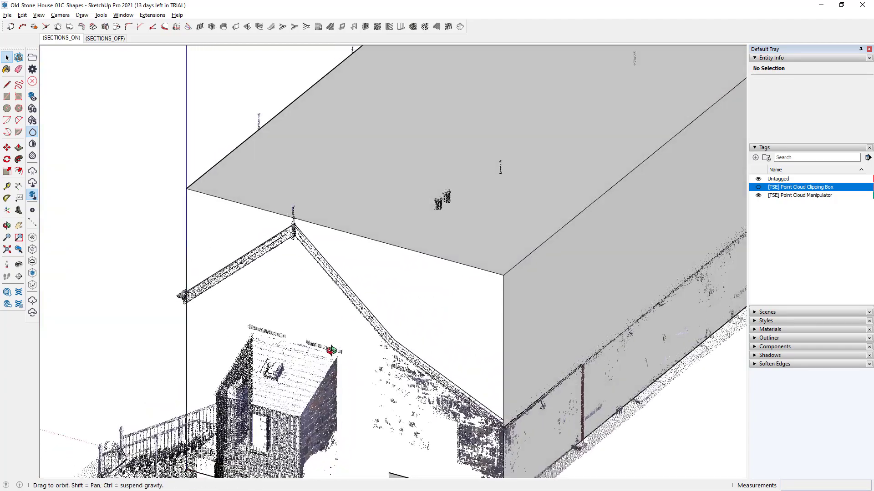
key("p")
left_click(376, 275)
scroll(546, 246, "up", 3)
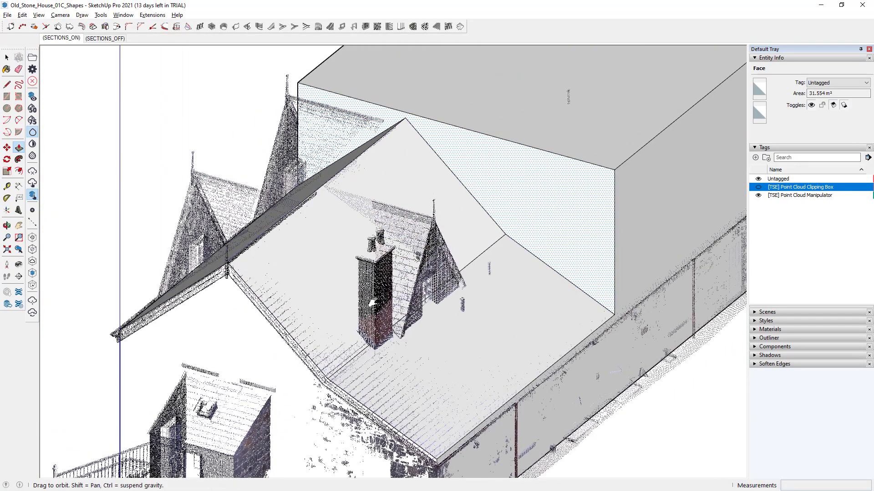
left_click(583, 223)
Examine how the cut roof shape fits the point cloud around the gable end and at the eaves
middle_click_drag(582, 223, 415, 301)
scroll(416, 301, "down", 3)
middle_click_drag(296, 312, 455, 314)
key("space")
scroll(338, 267, "up", 4)
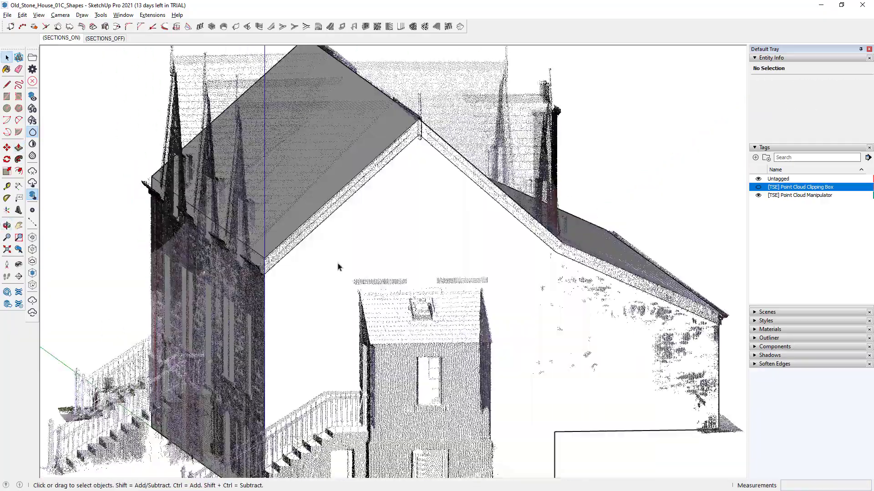
scroll(269, 273, "up", 5)
middle_click_drag(283, 259, 433, 292)
scroll(187, 202, "down", 5)
middle_click_drag(187, 201, 446, 269)
scroll(394, 245, "down", 3)
scroll(503, 242, "up", 2)
scroll(502, 242, "down", 3)
scroll(504, 317, "up", 5)
scroll(504, 318, "down", 3)
scroll(498, 332, "up", 5)
scroll(469, 304, "up", 3)
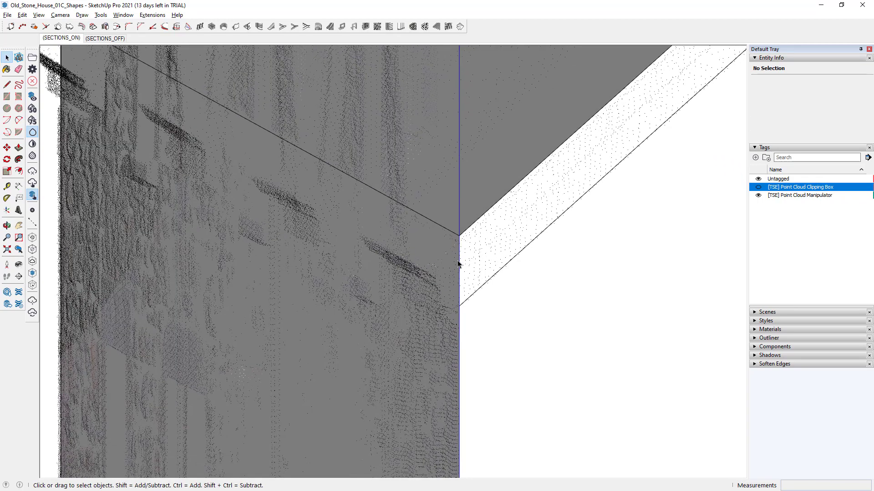
In front view, trace the stepped eaves profile from the roof band's lower corner around the point cloud cornice and back to the wall line
key("F2")
scroll(392, 297, "up", 3)
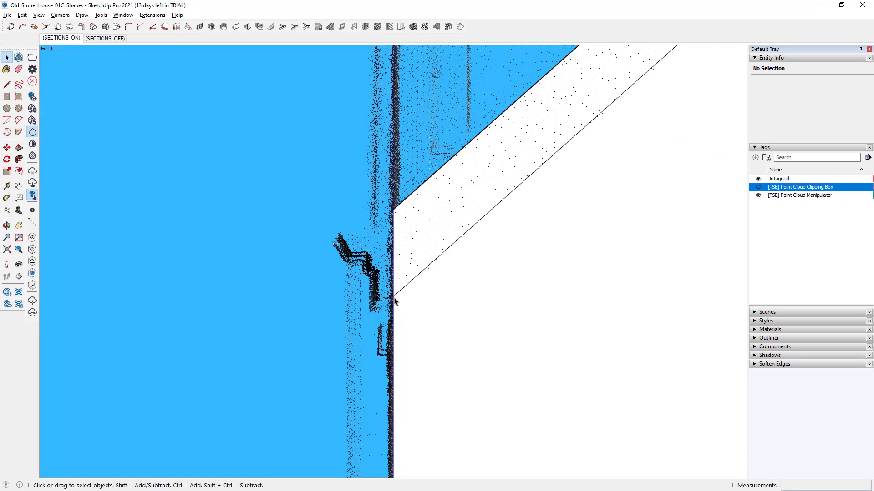
key("l")
left_click(392, 296)
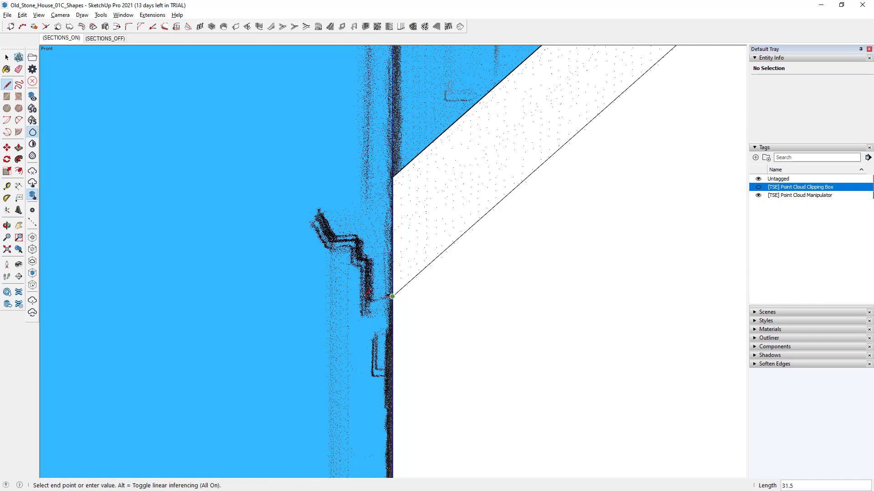
left_click(359, 297)
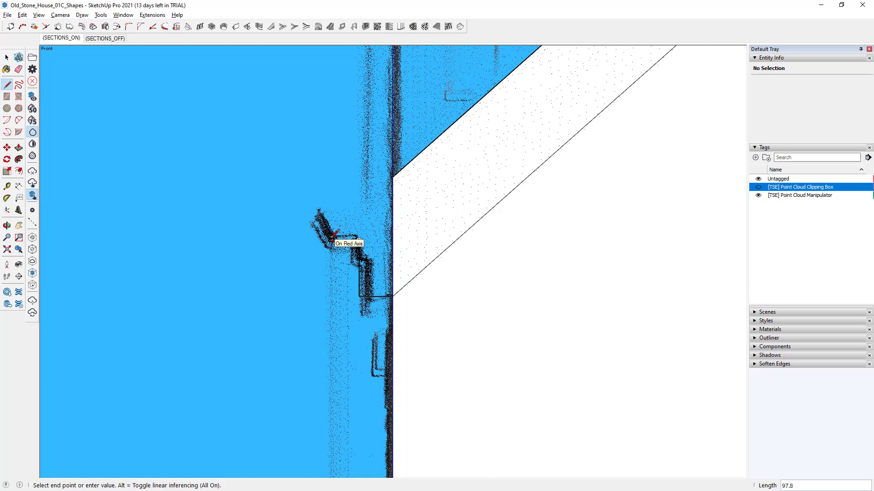
left_click(330, 239)
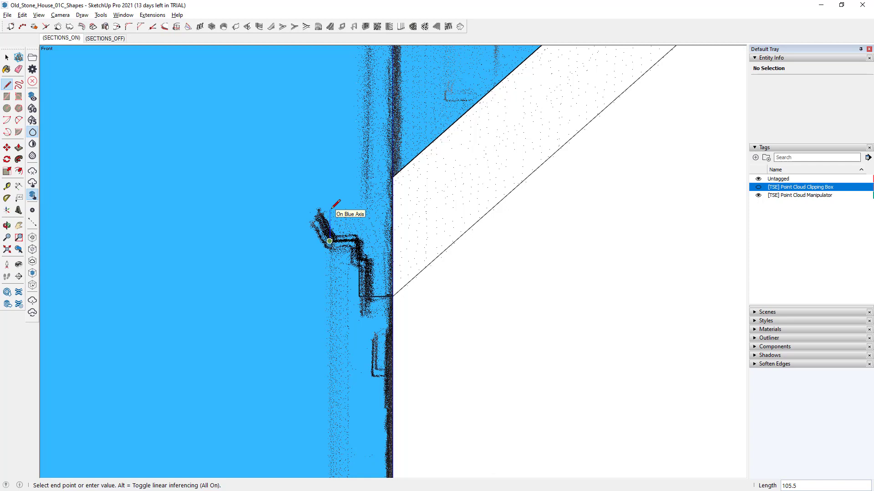
left_click(330, 209)
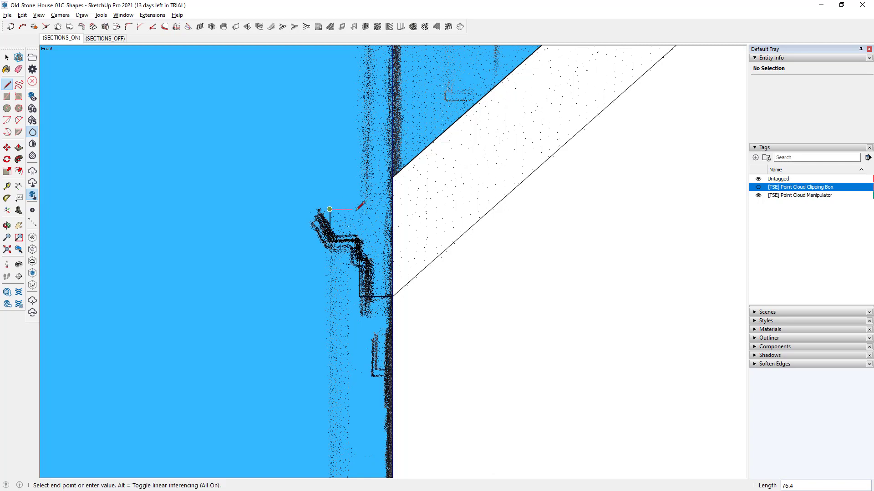
left_click(392, 209)
Continue the roof slope line down to the eaves profile's upper edge and erase the inner edge separating the two faces
left_click(392, 177)
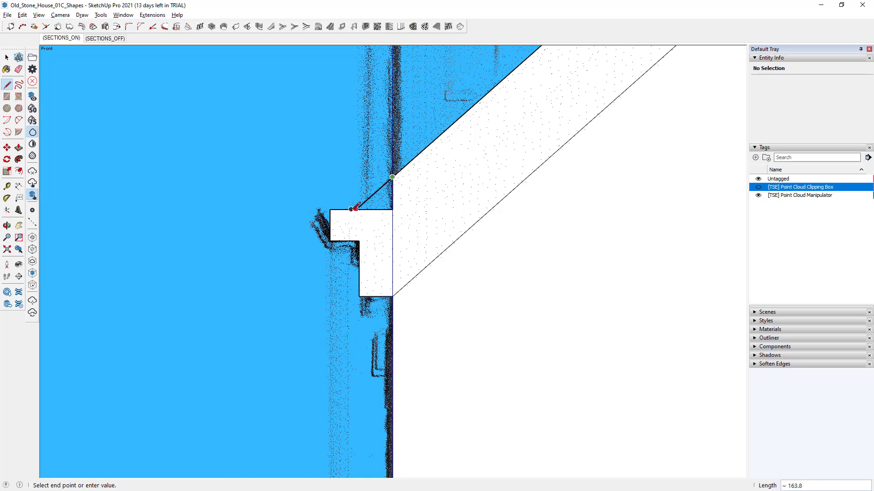
left_click(352, 209)
key("m")
key("e")
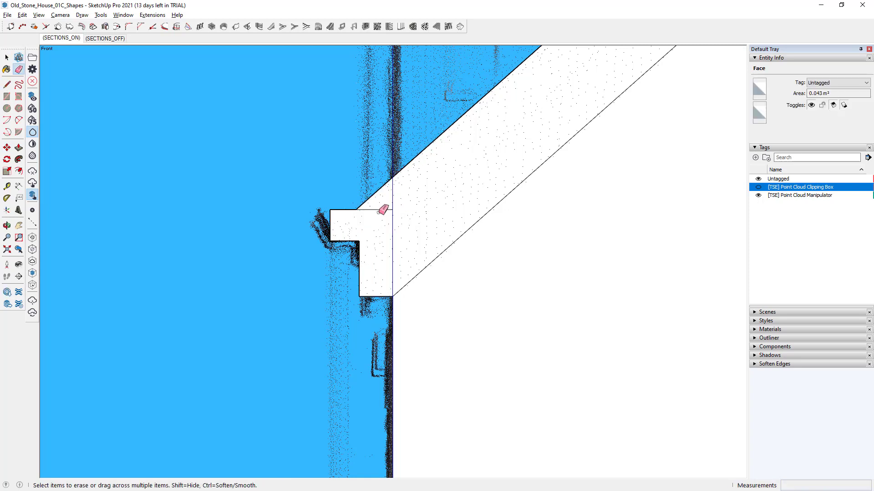
Add the slanted outer lip to the eaves profile following the point cloud gutter, and erase the former vertical outer edge
key("l")
left_click(330, 210)
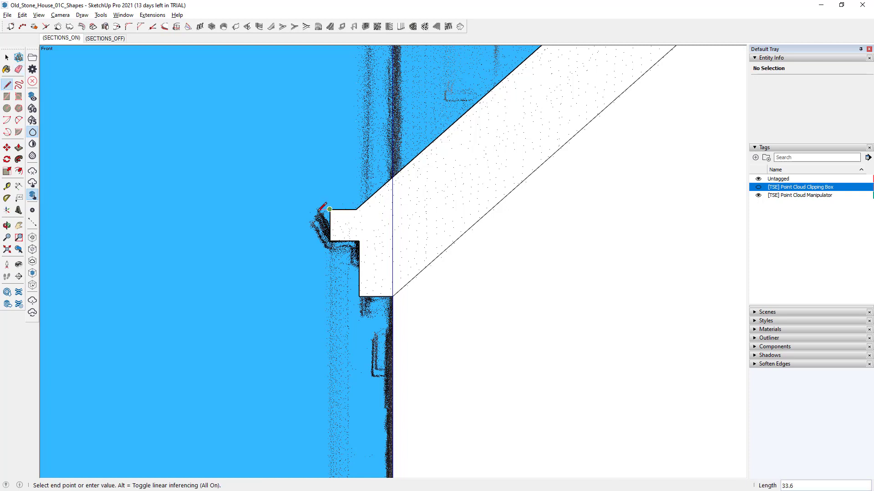
left_click(310, 209)
left_click(329, 240)
key("e")
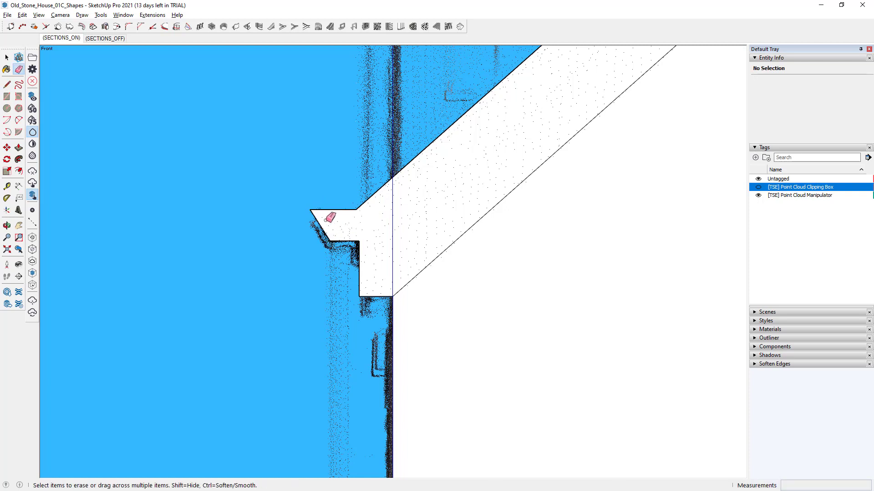
Extrude the eaves profile with Follow Me along the roof's long eaves edge and clear the selection
mouse_move(328, 219)
middle_mouse_down()
mouse_move(348, 250)
mouse_move(470, 328)
middle_mouse_up()
scroll(388, 261, "up", 5)
scroll(374, 257, "down", 2)
key("space")
left_click(478, 350)
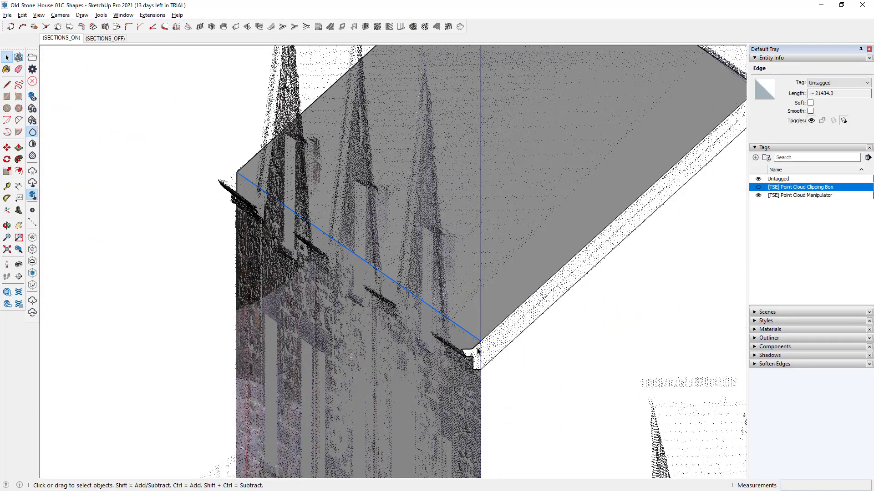
key("o")
key("ctrl+t")
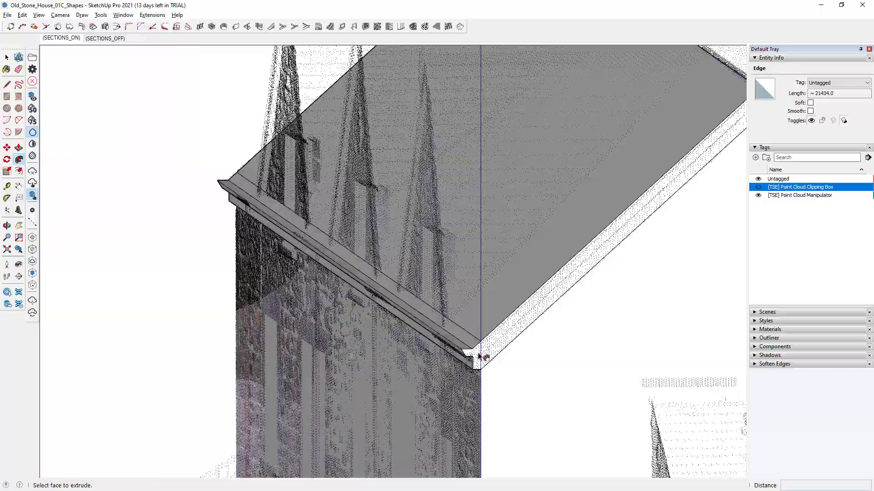
left_click_drag(479, 359, 413, 299)
Erase the leftover edges at the corner where the extruded eaves moulding meets the wall block
key("p")
mouse_move(413, 298)
middle_mouse_down()
mouse_move(348, 296)
mouse_move(339, 211)
mouse_move(351, 243)
mouse_move(332, 279)
mouse_move(407, 207)
middle_mouse_up()
key("e")
scroll(406, 207, "up", 8)
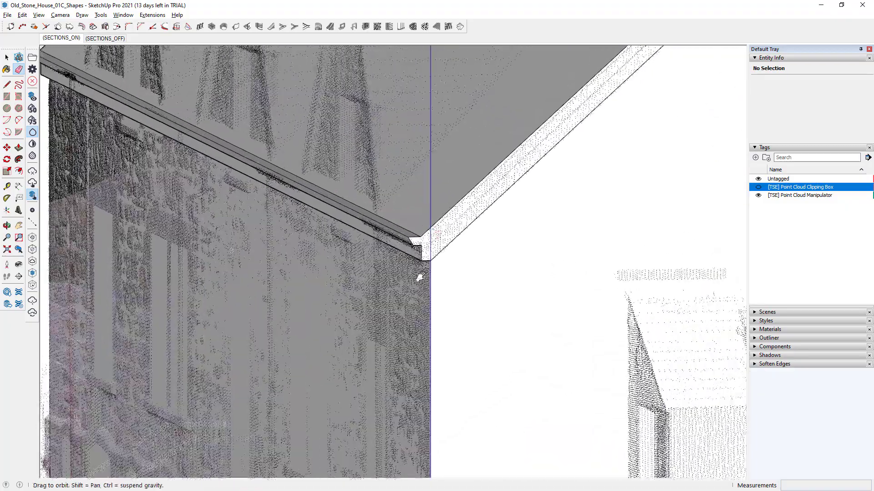
Examine the eaves corner and the dormer side of the main roof against the point cloud
scroll(426, 284, "down", 5)
mouse_move(400, 289)
middle_mouse_down()
mouse_move(377, 255)
mouse_move(416, 273)
mouse_move(400, 279)
middle_mouse_up()
scroll(401, 276, "up", 5)
scroll(414, 287, "up", 3)
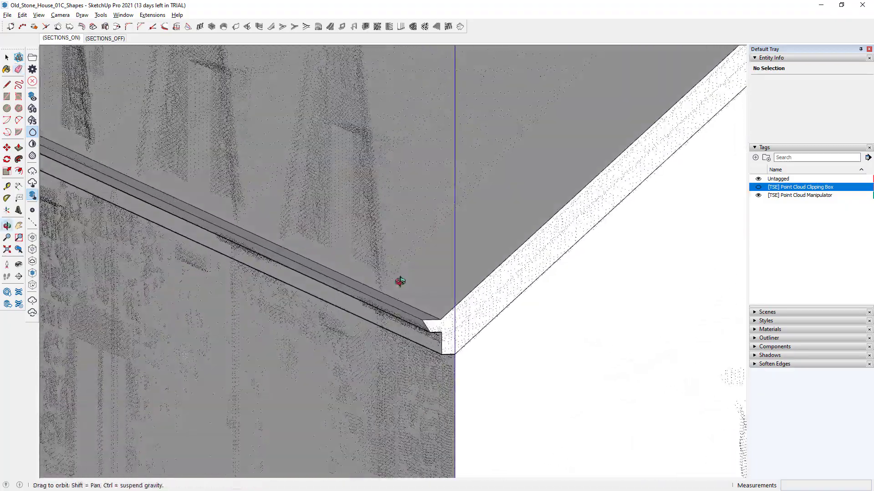
scroll(408, 281, "down", 3)
scroll(388, 272, "up", 4)
scroll(389, 272, "down", 5)
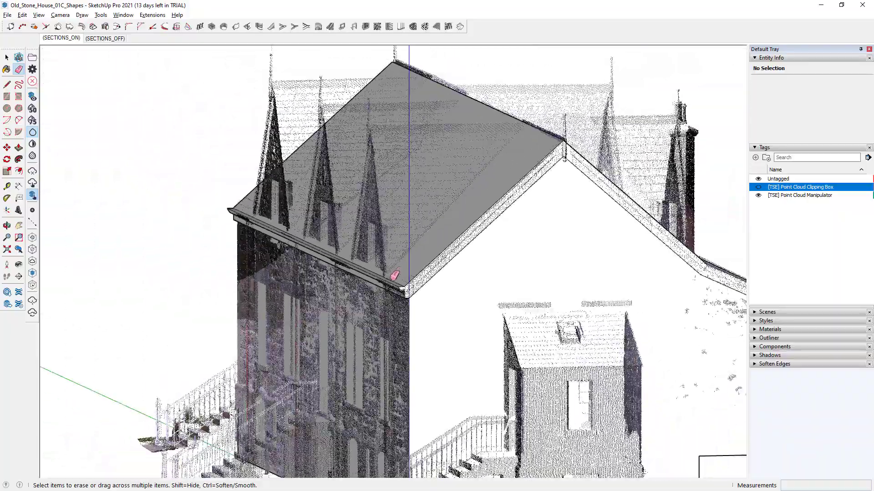
middle_click_drag(369, 139, 410, 201)
scroll(474, 214, "up", 3)
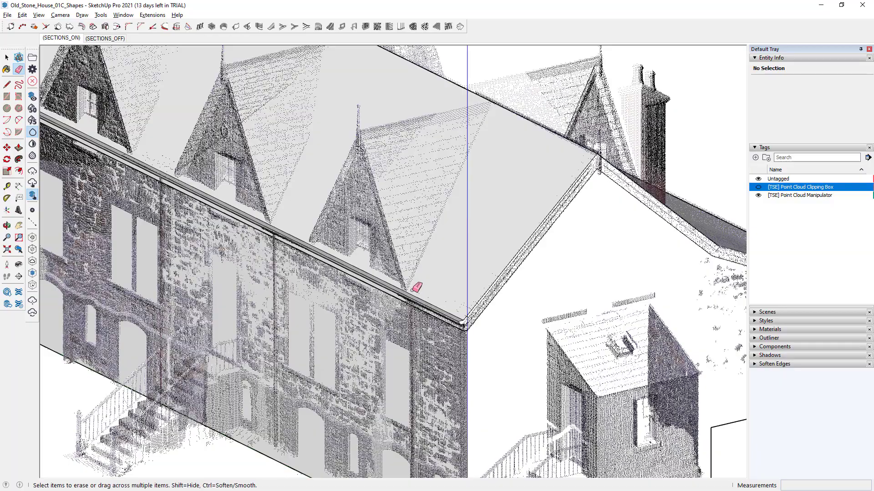
Draw a centre line for the dormer nearest the gable end, from the main ridge perpendicularly down the roof slope to the eaves
key("l")
middle_click_drag(416, 255, 441, 265)
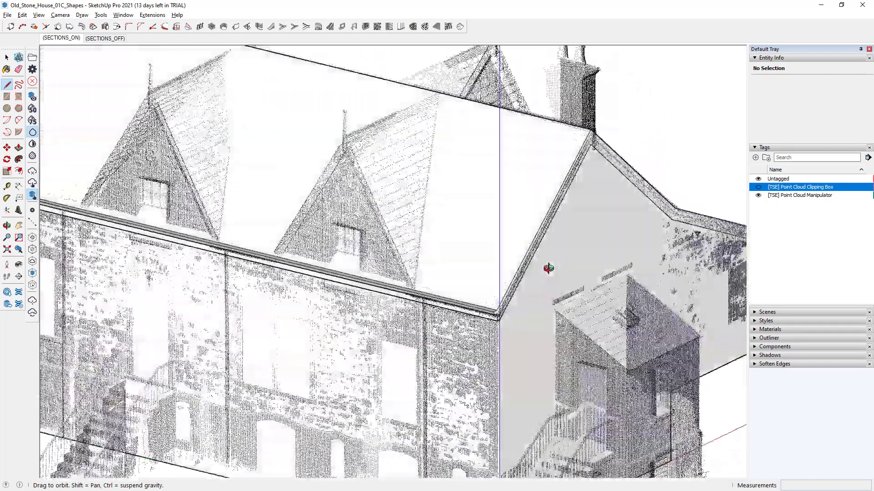
scroll(441, 95, "up", 2)
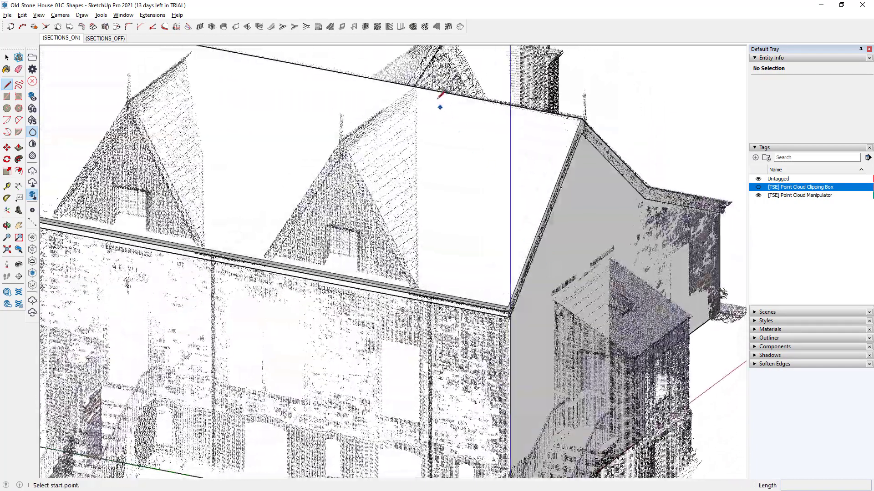
left_click(416, 87)
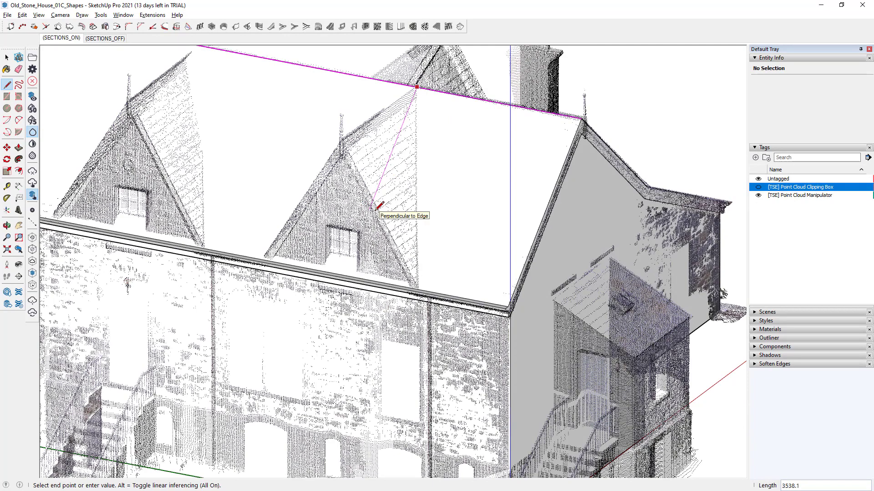
left_click(360, 275)
Place a guide parallel to the dormer centre line through the dormer's right foot, about 1968 away
scroll(364, 269, "up", 3)
middle_click_drag(376, 263, 465, 215)
scroll(446, 246, "down", 2)
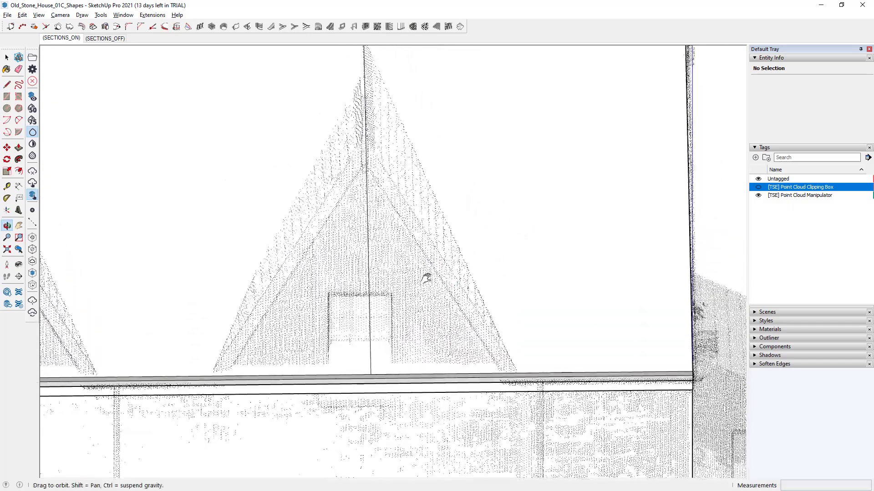
mouse_move(425, 276)
middle_mouse_down("shift")
mouse_move(423, 316)
mouse_move(433, 292)
mouse_move(376, 298)
mouse_move(400, 298)
mouse_move(393, 337)
middle_mouse_up("shift")
key("l")
key("space")
key("t")
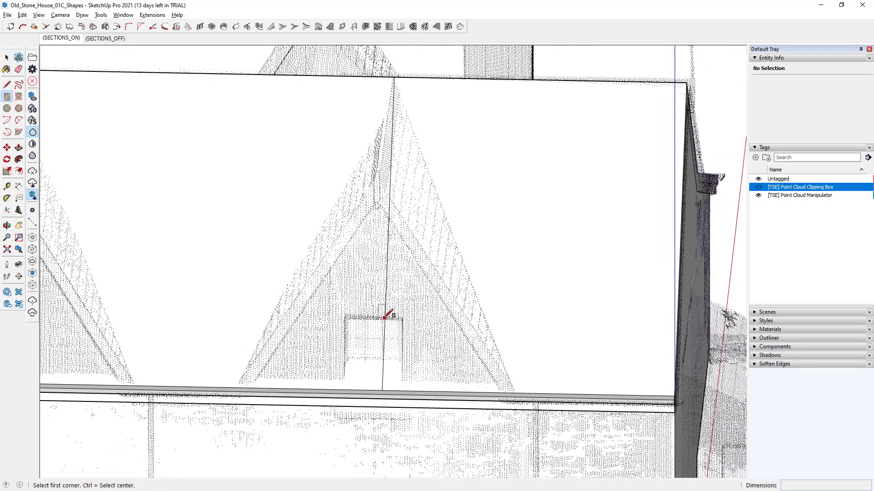
left_click(385, 306)
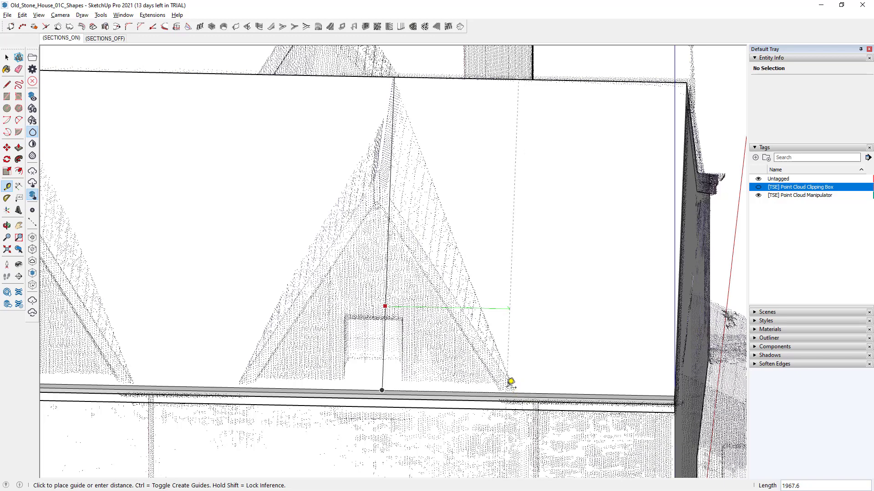
left_click(511, 382)
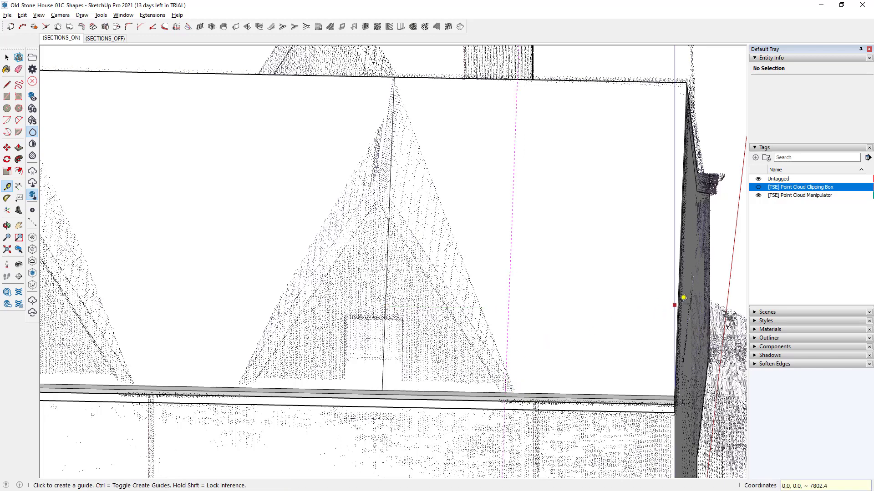
Place a second parallel guide on the opposite side of the centre line, near the dormer's left foot
middle_click_drag(637, 309, 620, 340)
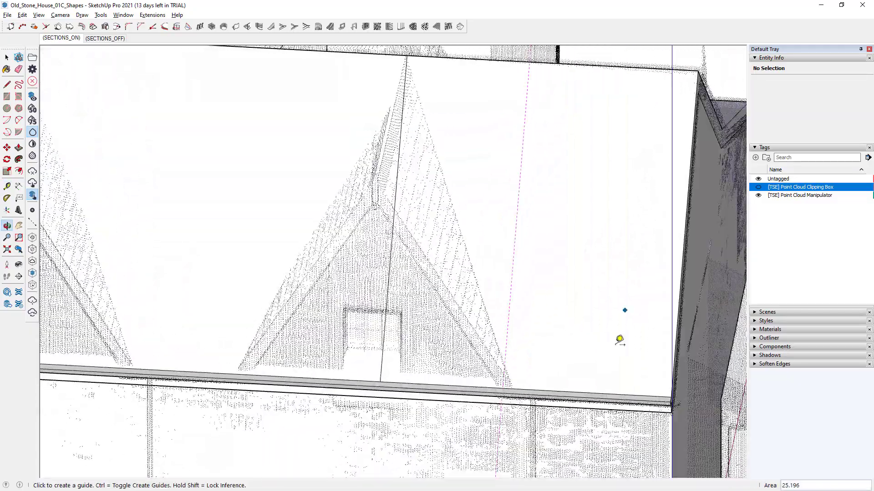
scroll(619, 340, "down", 2)
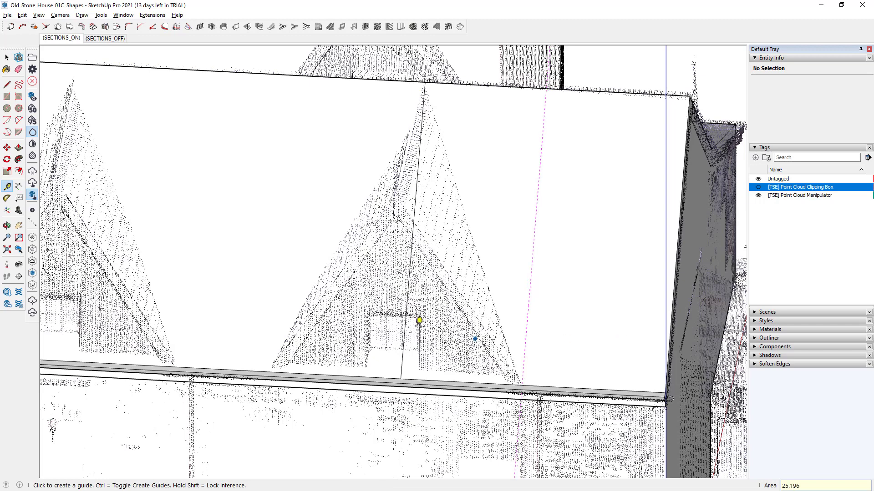
left_click(402, 363)
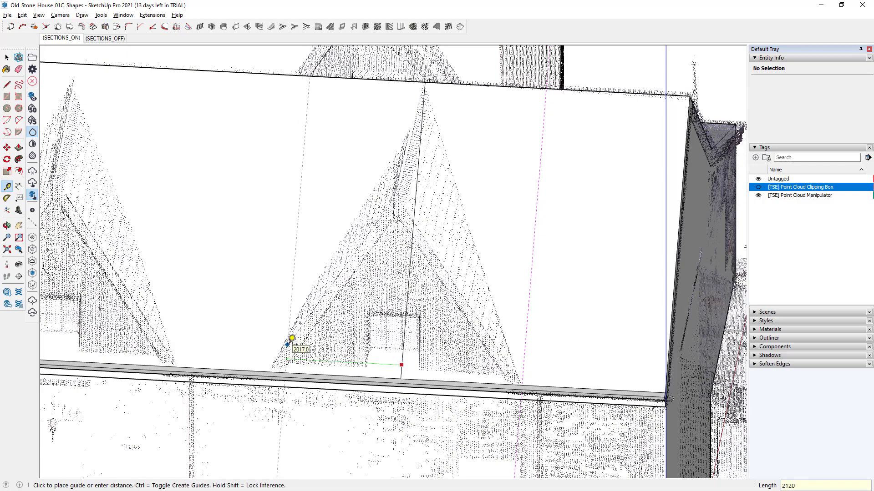
left_click(292, 338)
middle_click_drag(308, 318, 342, 257)
key("t")
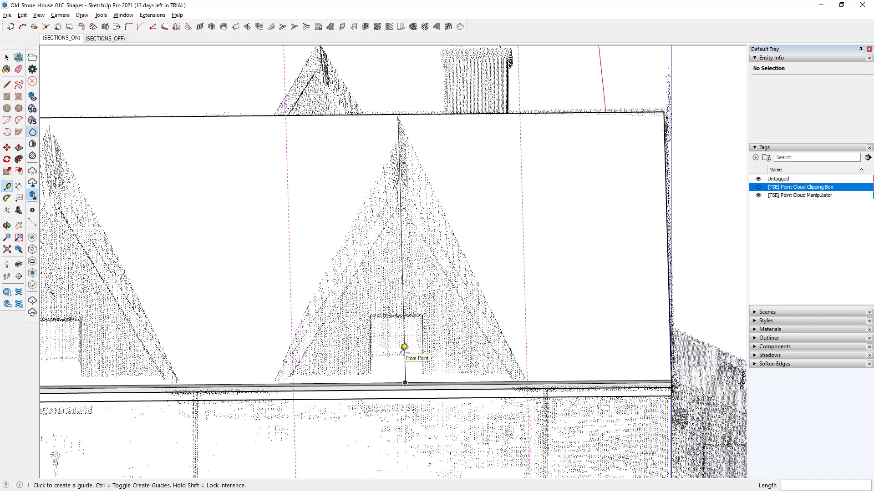
Draw the two valley lines on the roof face, from the dormer's left foot up to the main ridge and down to its right foot
key("l")
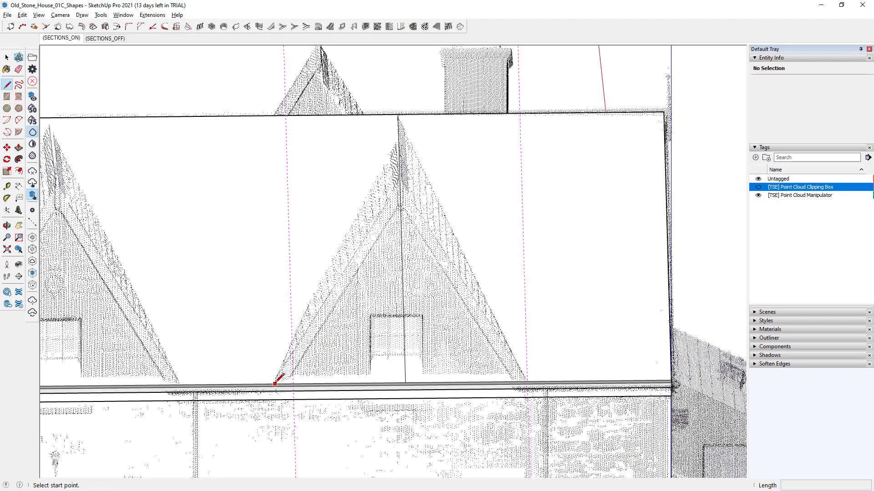
scroll(277, 377, "up", 3)
mouse_move(286, 384)
middle_mouse_down()
mouse_move(302, 390)
mouse_move(278, 386)
middle_mouse_up()
left_click(276, 387)
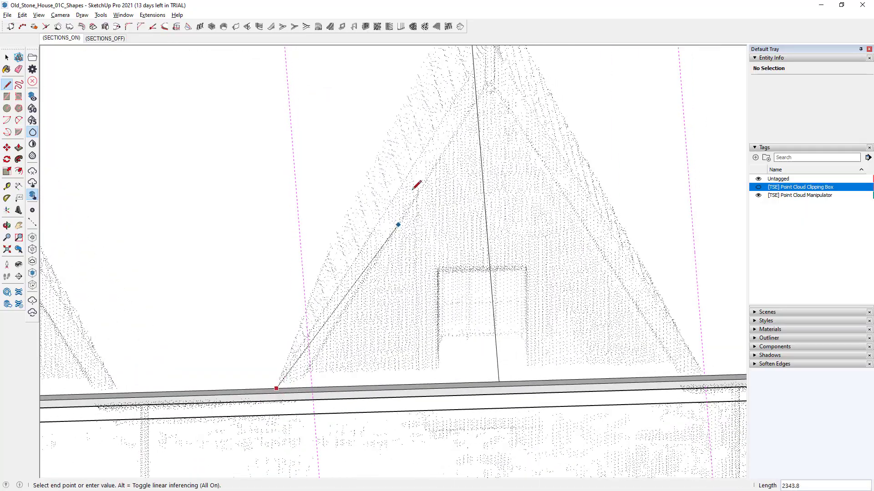
mouse_move(415, 186)
middle_mouse_down()
mouse_move(409, 279)
mouse_move(396, 253)
mouse_move(491, 262)
mouse_move(425, 191)
middle_mouse_up()
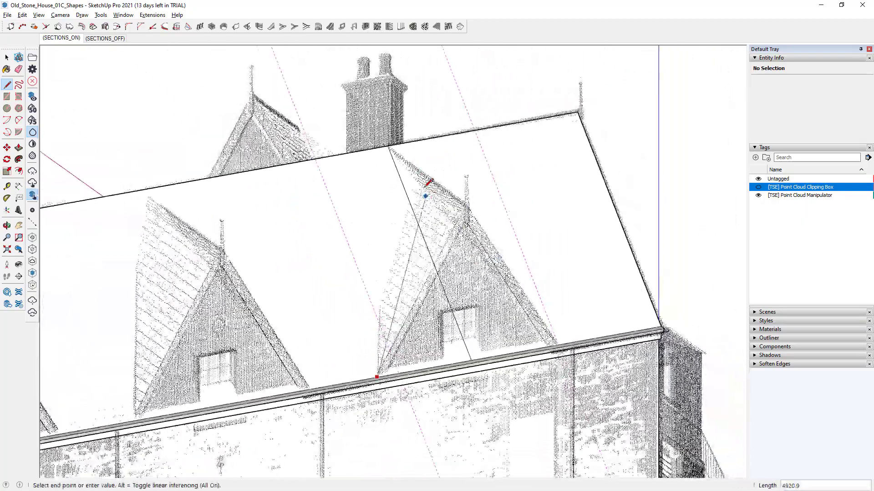
left_click(387, 156)
left_click(389, 147)
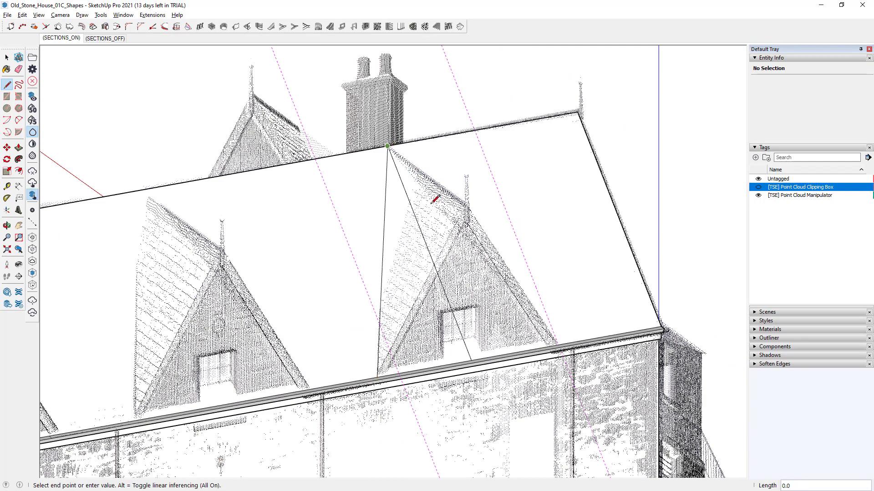
middle_click_drag(451, 227, 503, 331)
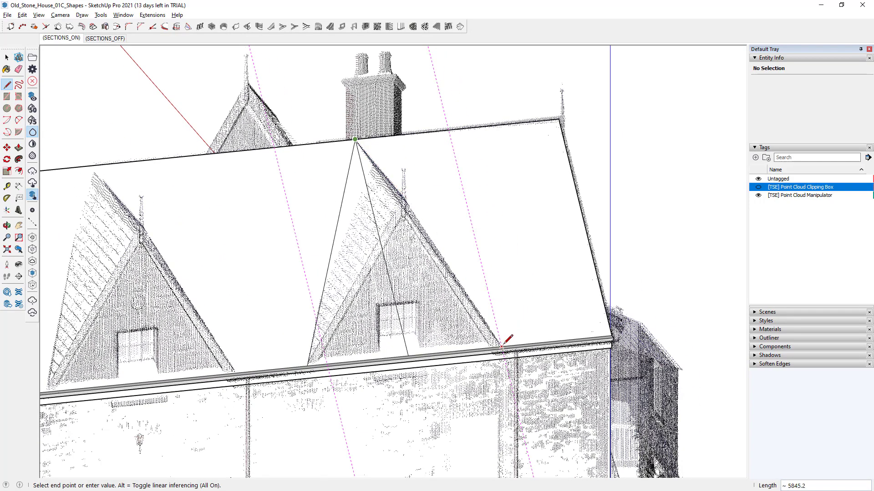
left_click(502, 346)
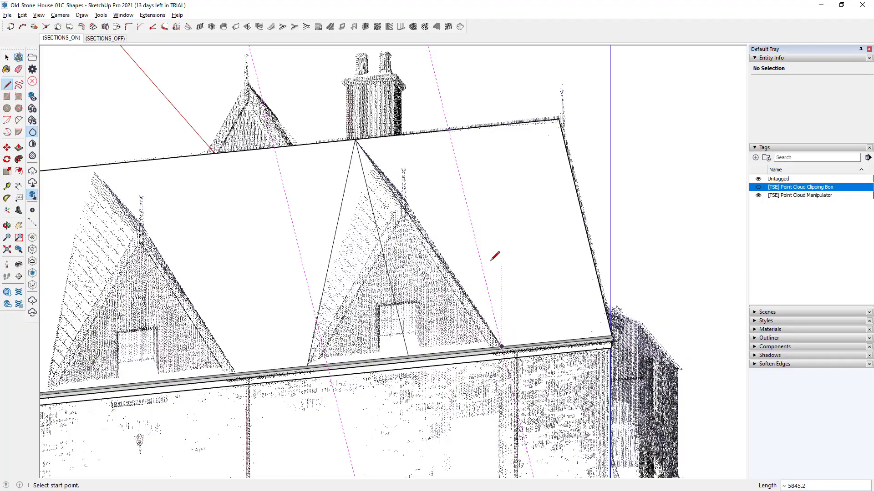
Erase the two parallel guides on either side of the dormer
key("e")
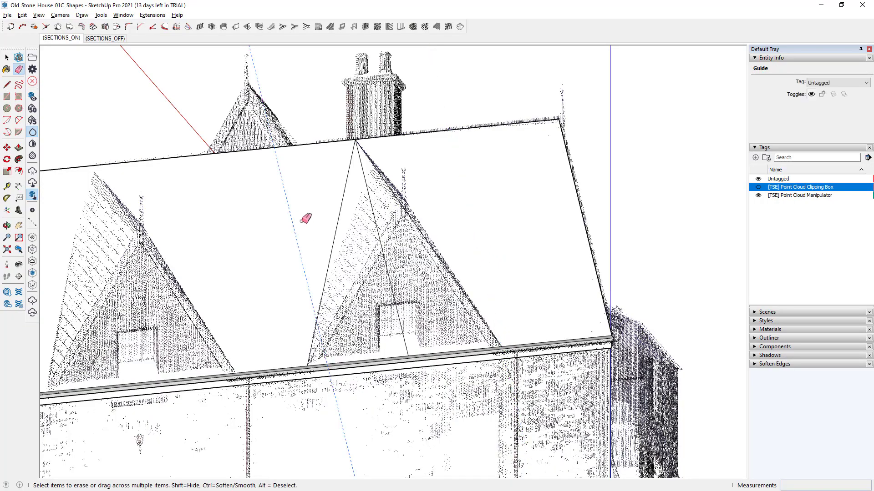
middle_click_drag(370, 302, 432, 325)
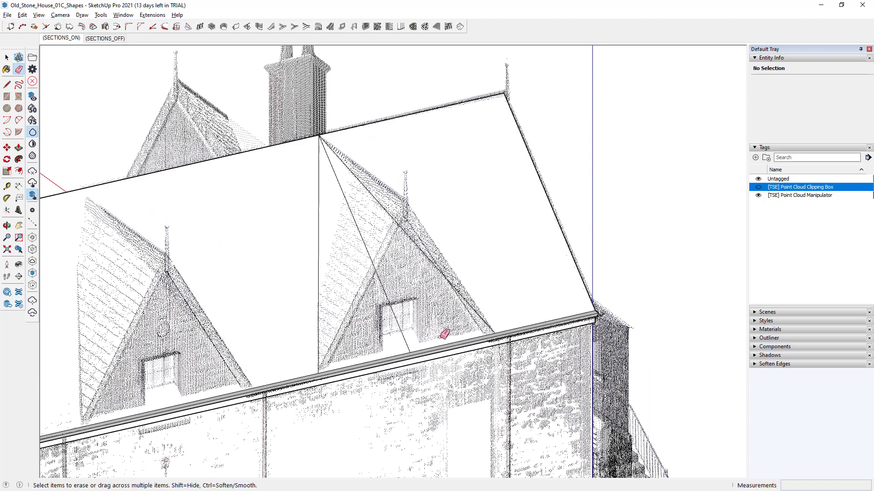
Draw the dormer ridge about 3994 long along the red axis to the gable tip, then a line down to the left foot
key("l")
left_click(319, 134)
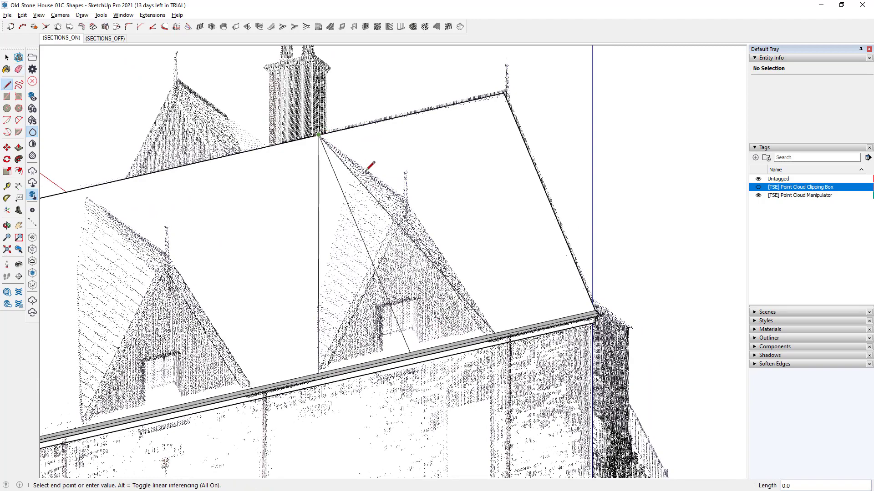
scroll(412, 197, "up", 6)
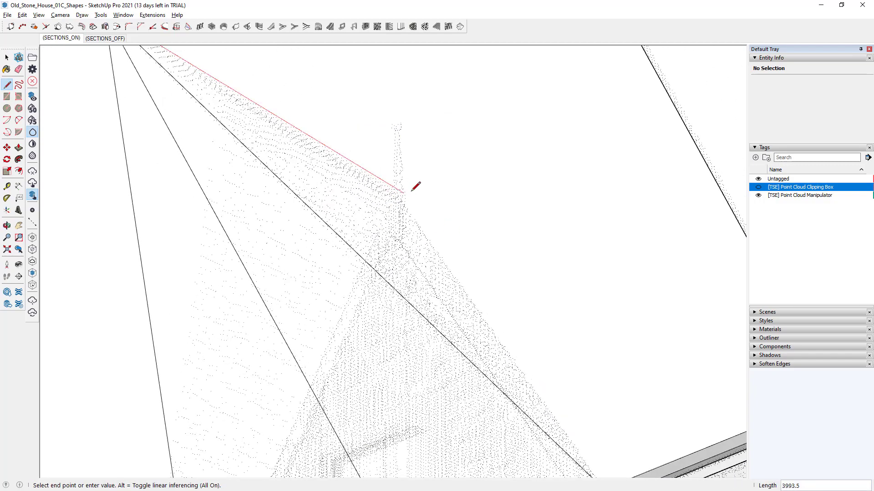
scroll(390, 201, "down", 6)
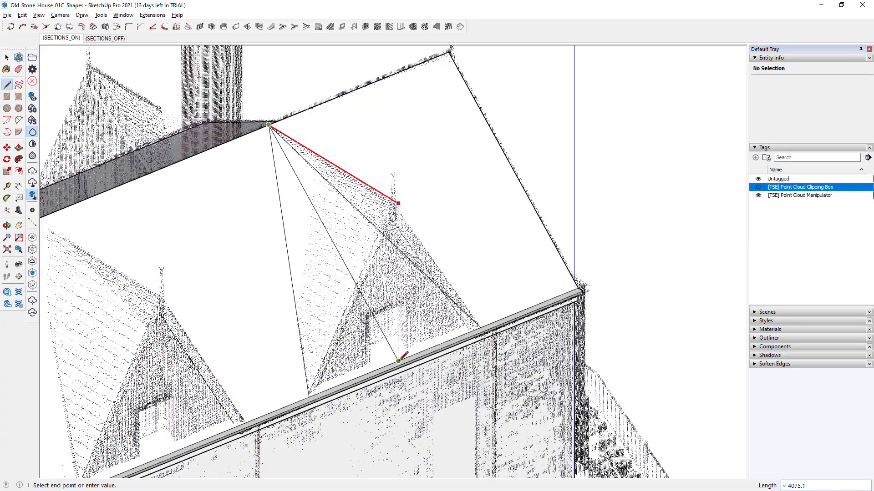
left_click(400, 359)
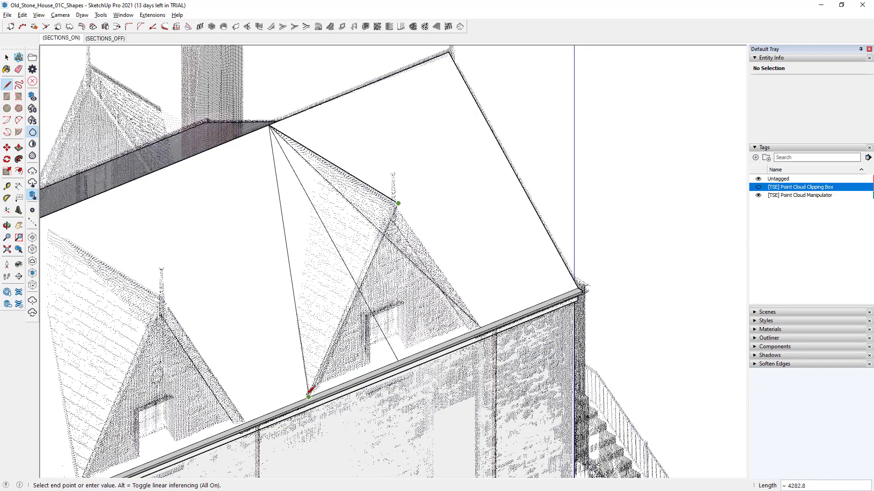
left_click(309, 395)
middle_click_drag(434, 271, 391, 279)
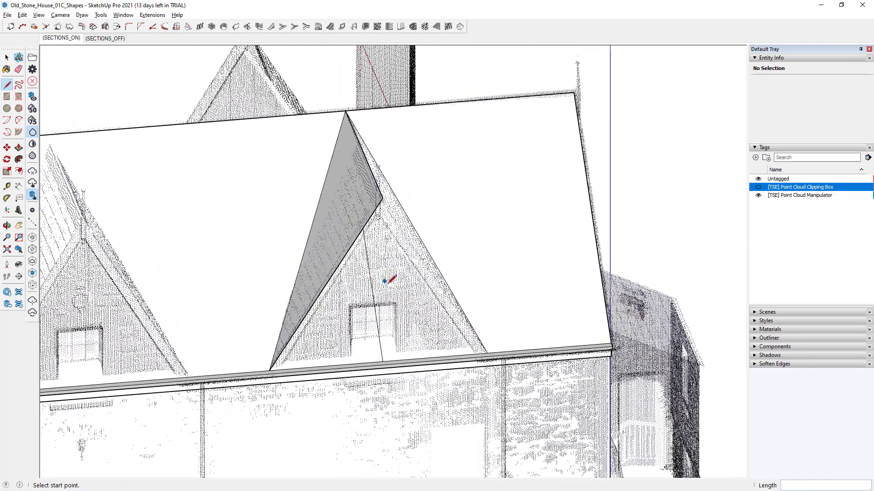
Erase the centre line and delete the main roof face enclosed beneath the dormer
key("space")
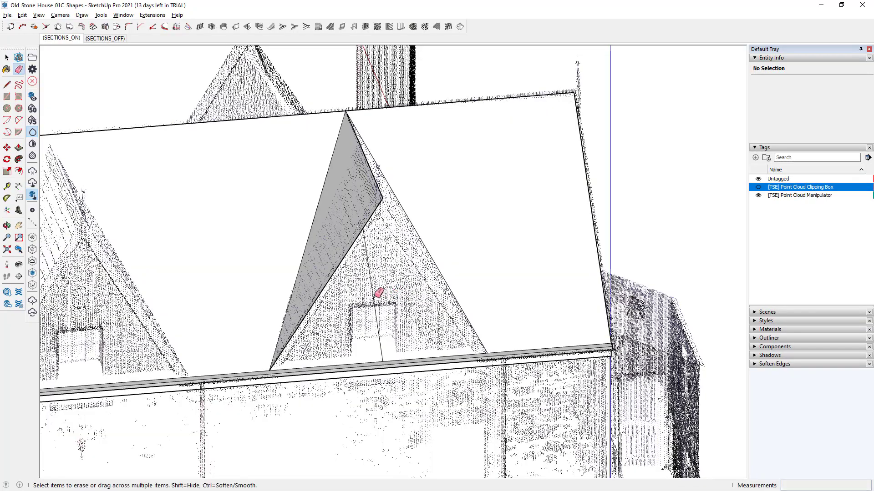
middle_click_drag(403, 293, 275, 275)
left_click(274, 278)
left_click(433, 269)
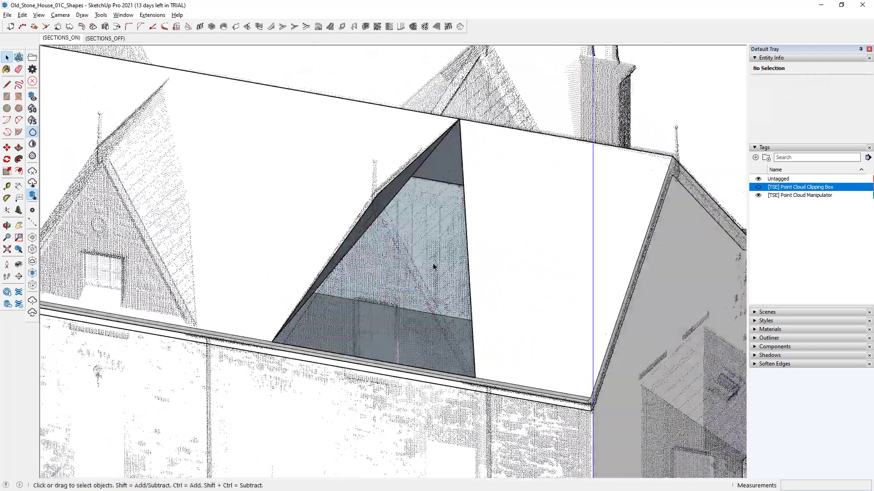
Draw a line from the dormer's gable tip to its right foot to close the right slope and gable front
middle_click_drag(433, 269, 385, 278)
key("l")
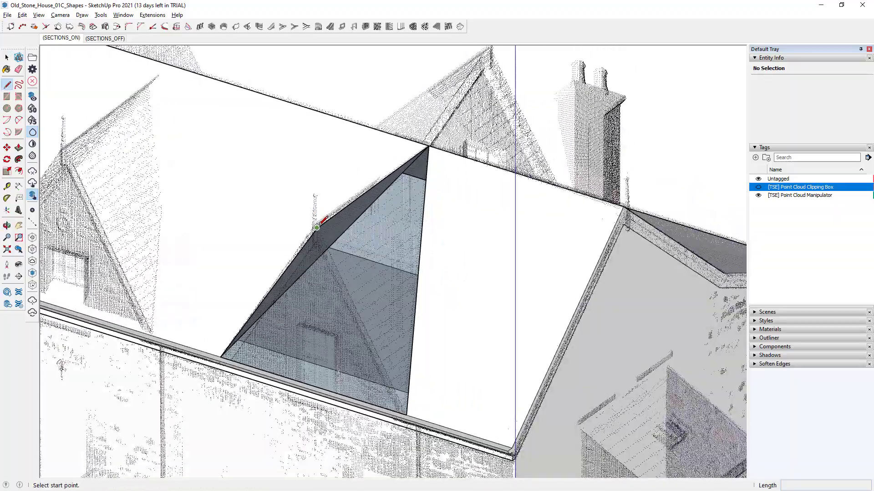
left_click(317, 227)
left_click(406, 414)
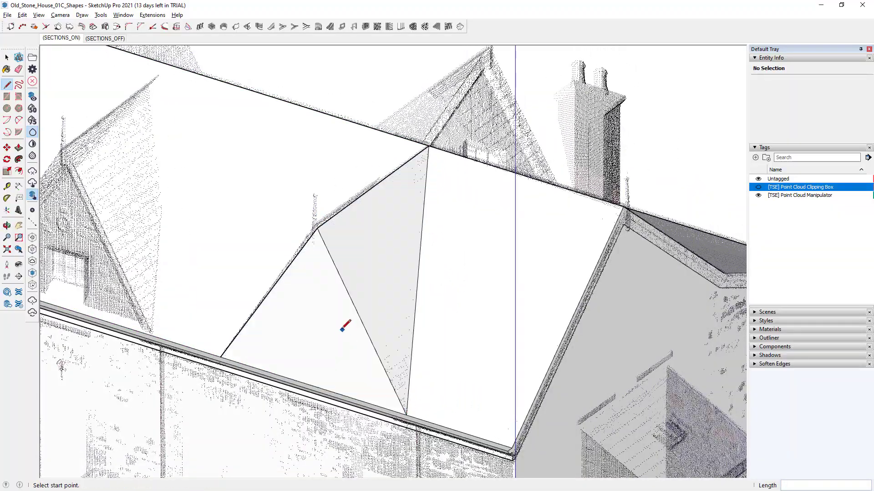
Draw the middle dormer's ridge line from the main roof ridge down to its gable tip in the point cloud
middle_click_drag(342, 327, 324, 166)
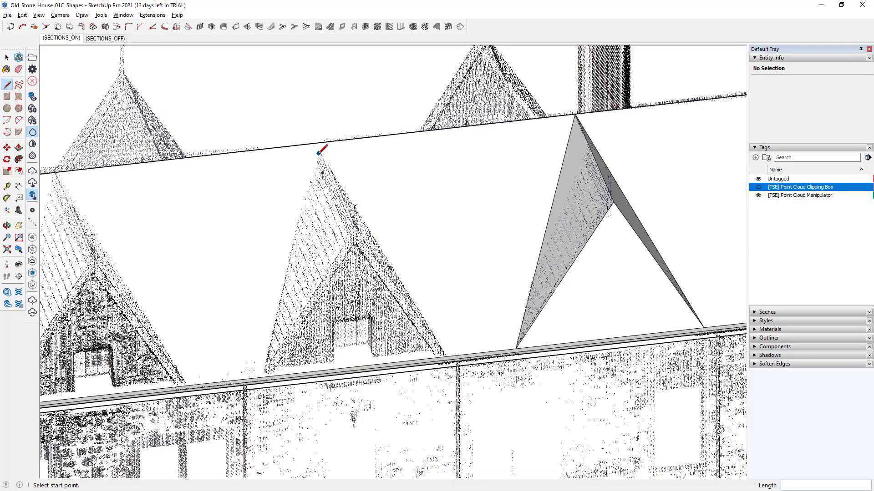
scroll(318, 154, "down", 3)
middle_click_drag(329, 174, 451, 189)
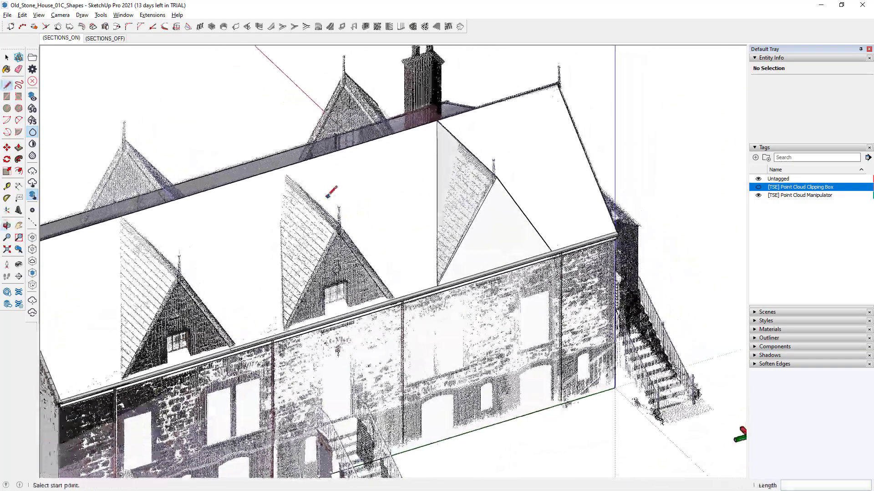
middle_click_drag(327, 197, 360, 234)
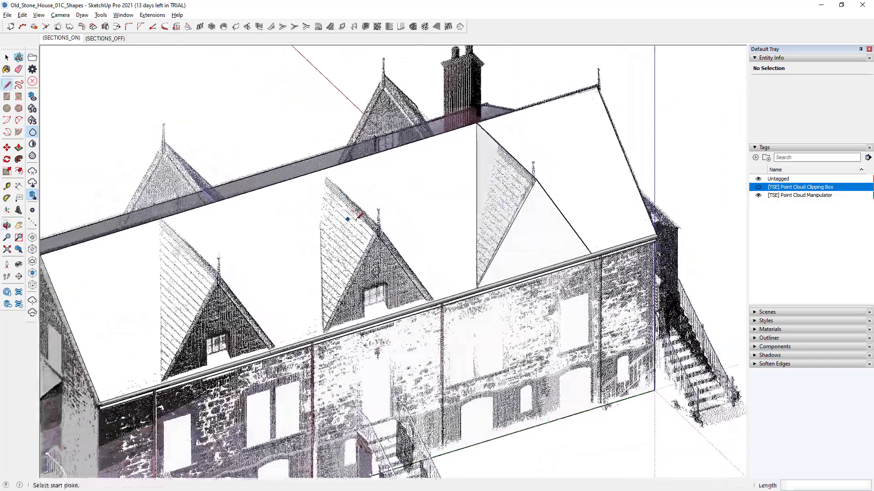
scroll(360, 234, "up", 3)
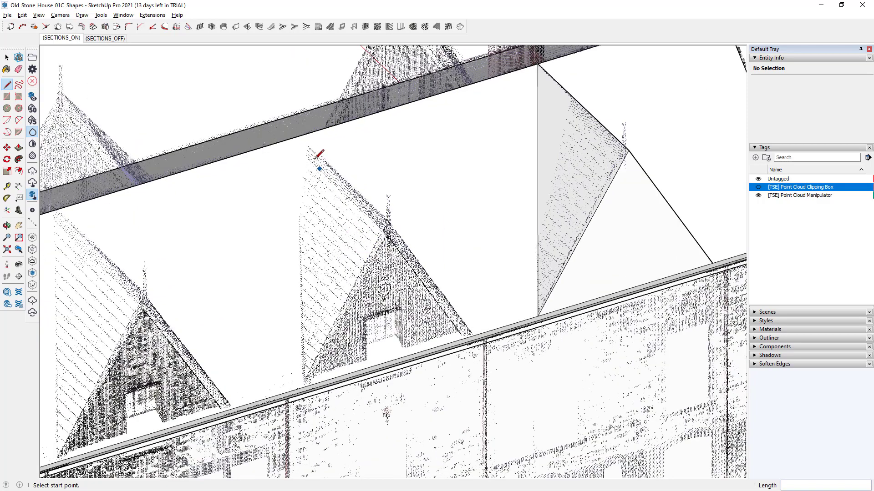
middle_click_drag(296, 136, 441, 276)
scroll(441, 275, "up", 5)
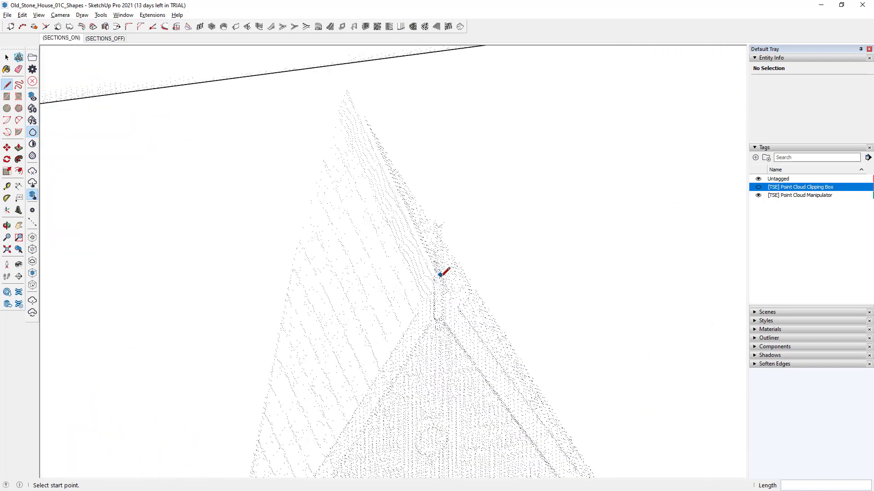
middle_click_drag(441, 275, 417, 191)
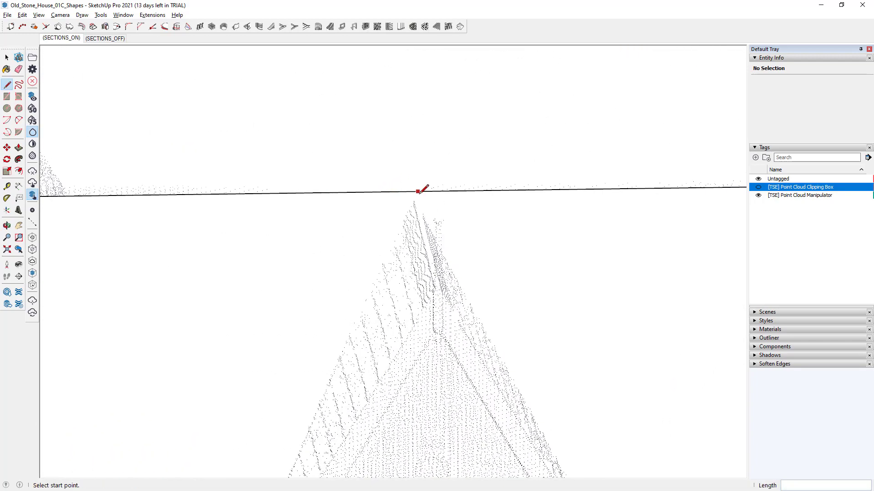
left_click(415, 191)
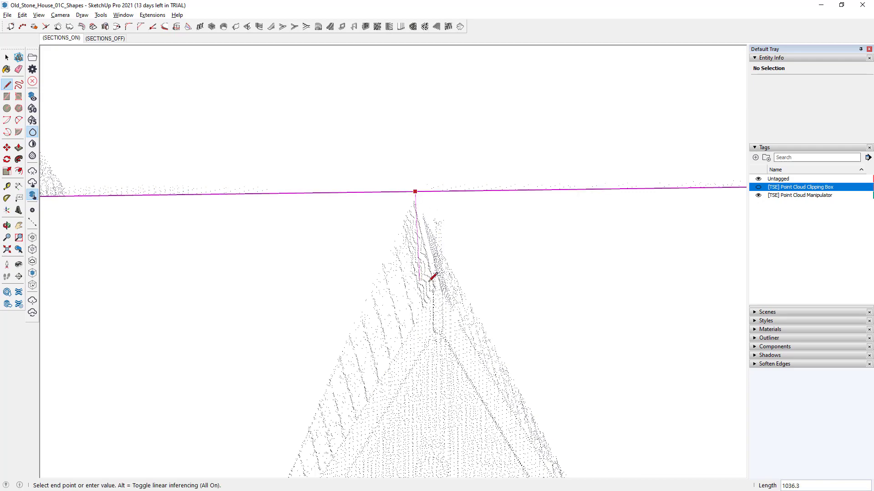
Draw the middle dormer's gable edges from its tip, about 4210 long to the right foot and about 4251 long to the left foot
scroll(441, 285, "down", 4)
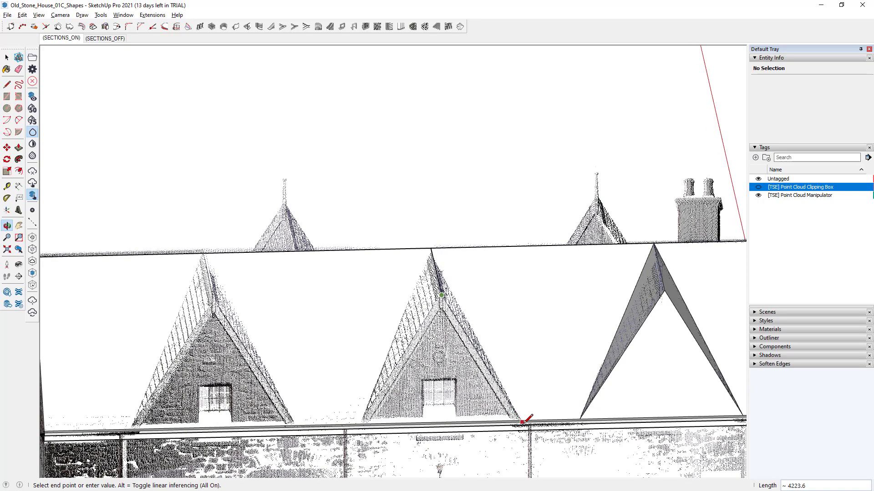
scroll(522, 418, "up", 3)
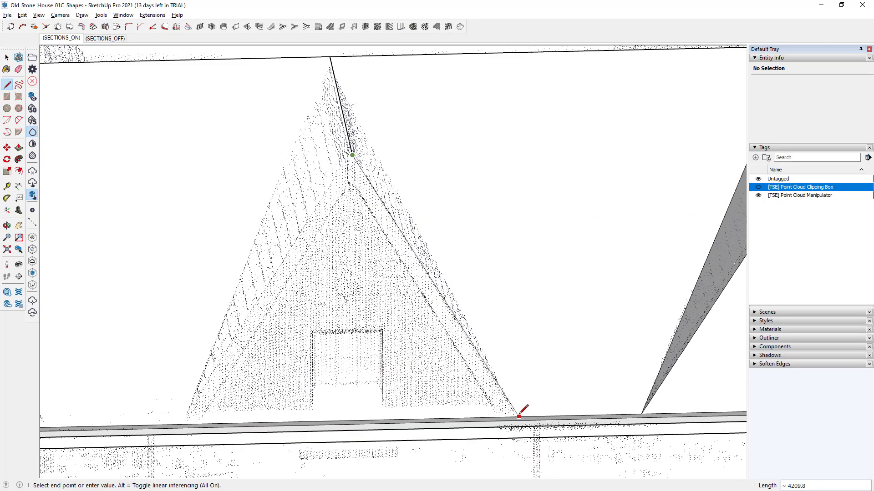
left_click(519, 416)
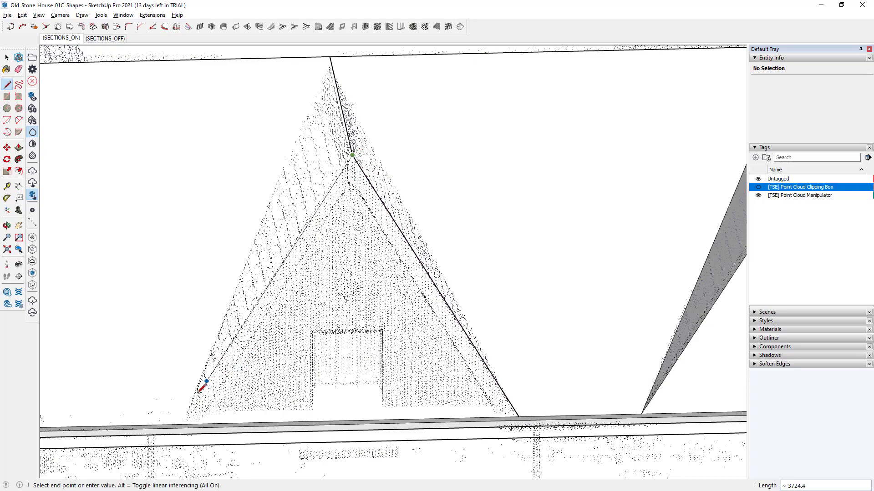
middle_click_drag(181, 415, 272, 406)
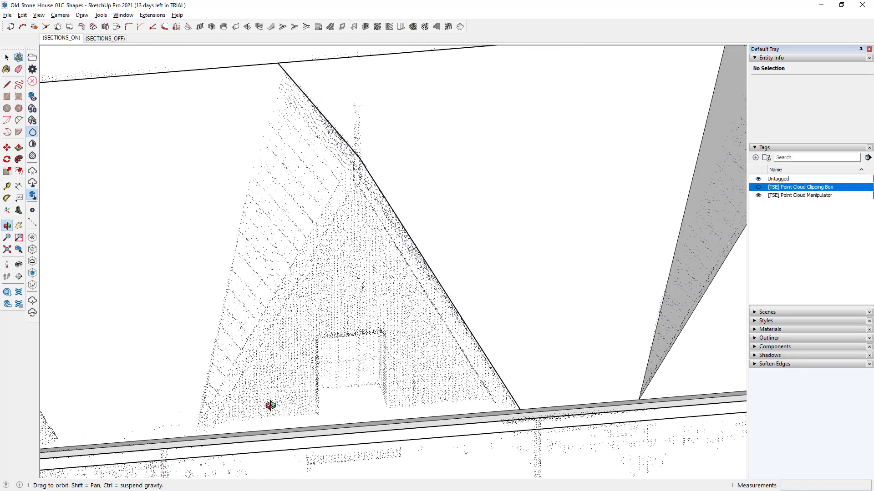
left_click(192, 437)
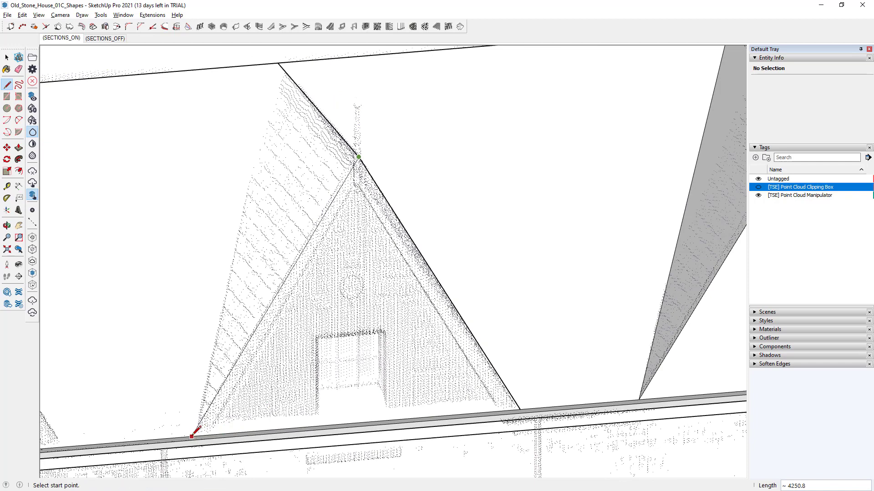
Draw the middle dormer's two valley lines between its feet and the point where its ridge meets the main ridge
left_click(192, 435)
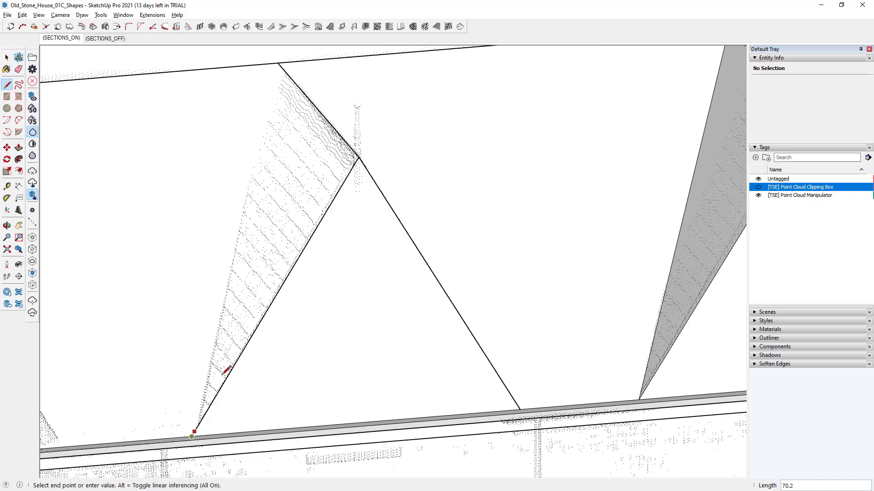
left_click(279, 64)
left_click(277, 63)
middle_click_drag(526, 285, 441, 335)
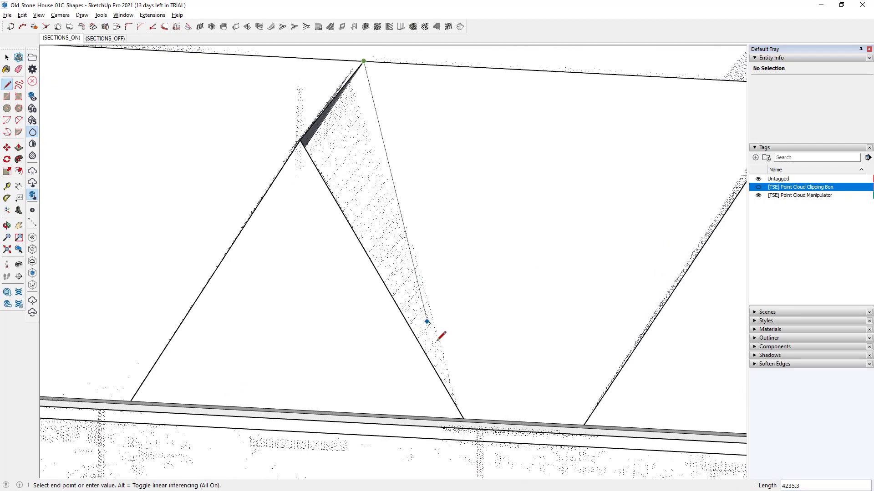
left_click(463, 418)
Delete the main roof face enclosed beneath the middle dormer
key("space")
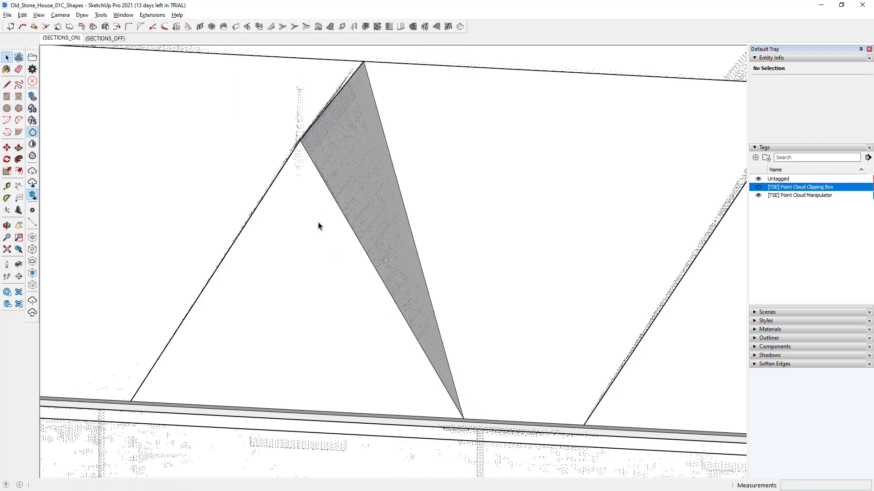
left_click(319, 224)
middle_click_drag(318, 224, 422, 259)
left_click(335, 246)
left_click(422, 258)
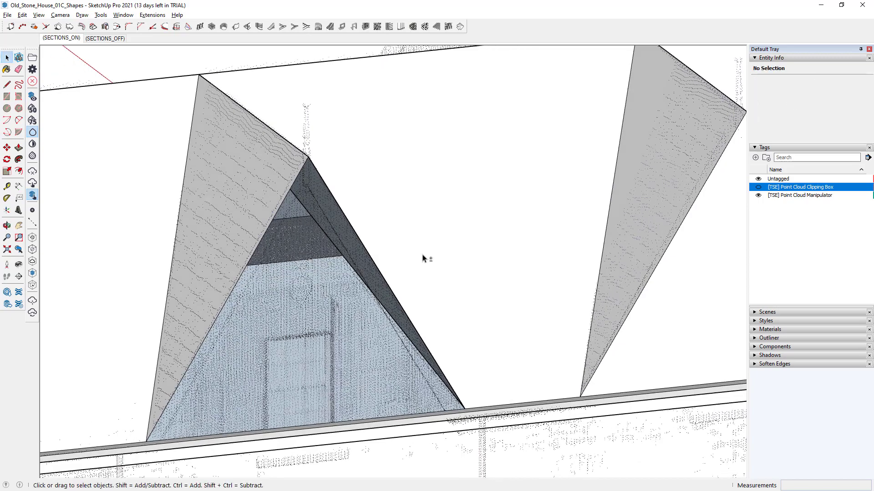
scroll(419, 263, "down", 10)
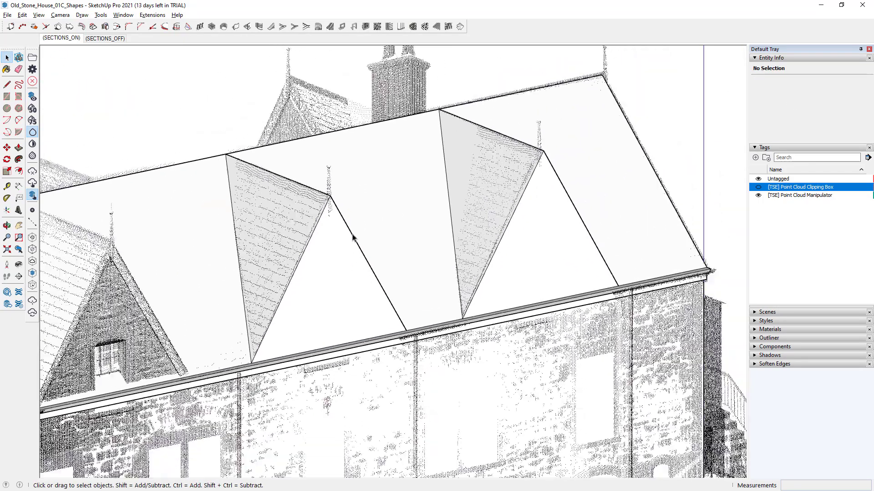
Select the middle dormer's gable front and both roof slopes together with their edges
middle_click_drag(353, 237, 491, 225)
left_click(492, 226)
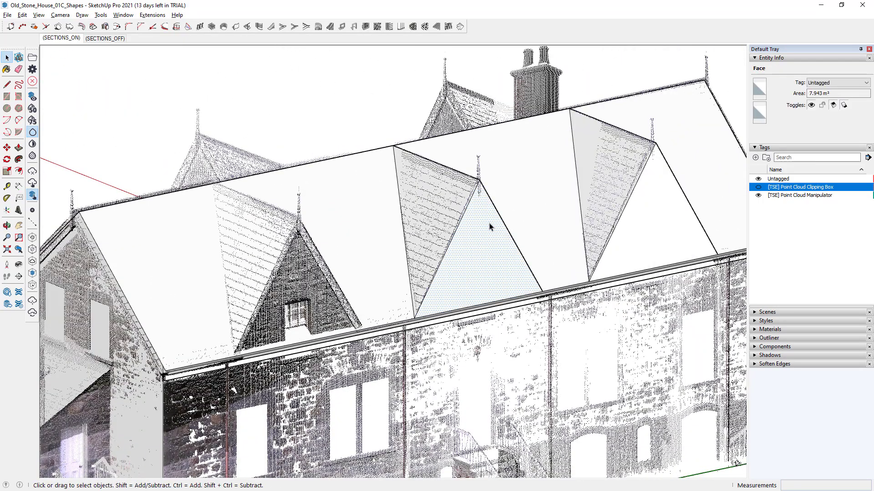
left_click(479, 260)
middle_click_drag(503, 248, 468, 224)
scroll(500, 244, "up", 5)
left_click(468, 225)
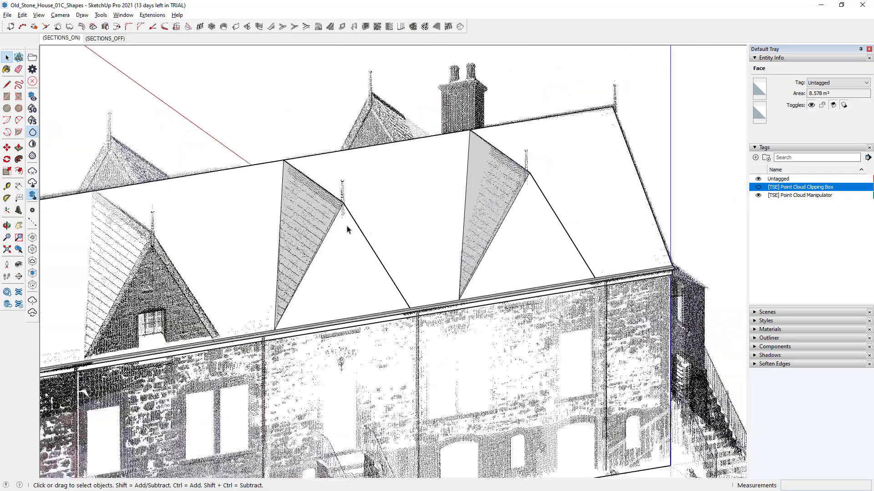
middle_click_drag(347, 229, 413, 243)
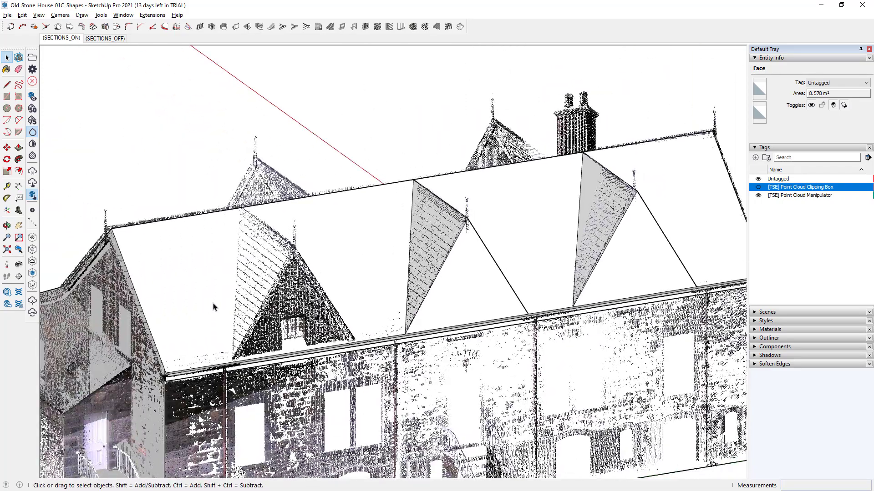
scroll(213, 308, "up", 3)
left_click(606, 241)
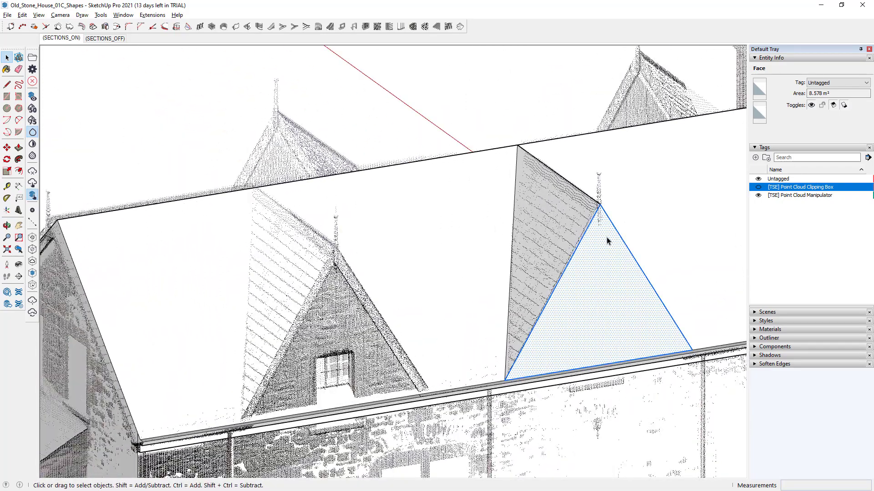
left_click(571, 221, "shift")
middle_click_drag(610, 226, 296, 232)
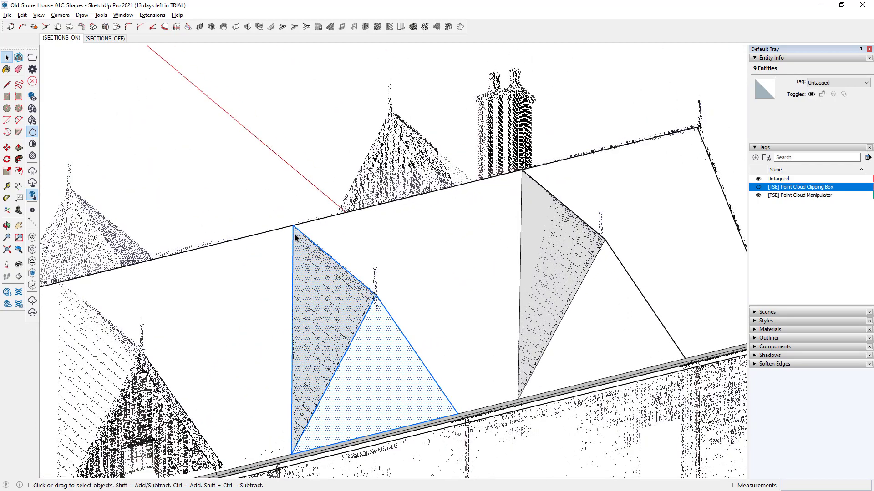
Copy the selected dormer about 6166 along the main ridge onto the third front dormer in the point cloud
key("m")
key("ctrl")
left_click(296, 228)
middle_click_drag(253, 250, 219, 271)
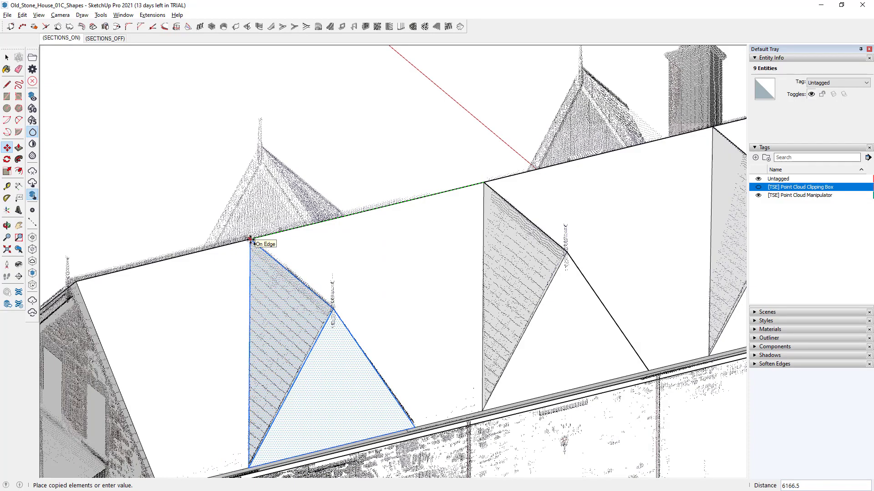
left_click(261, 244)
scroll(435, 293, "down", 5)
middle_click_drag(435, 292, 421, 307)
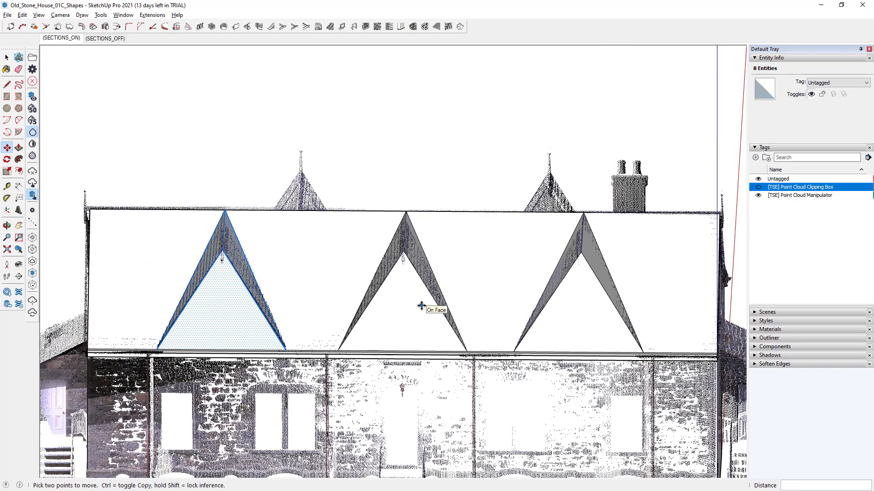
Copy the third front dormer's geometry and paste the duplicate in the open space behind the house
middle_click_drag(260, 272, 439, 307)
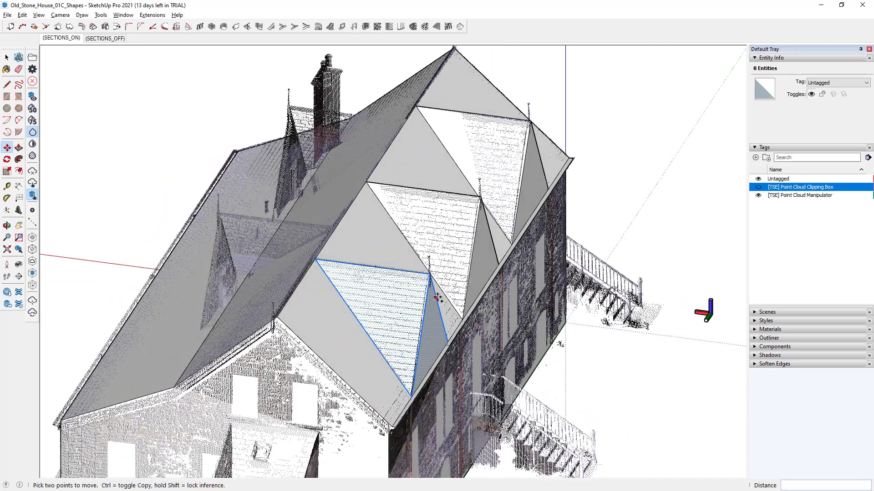
key("ctrl+c")
key("ctrl+v")
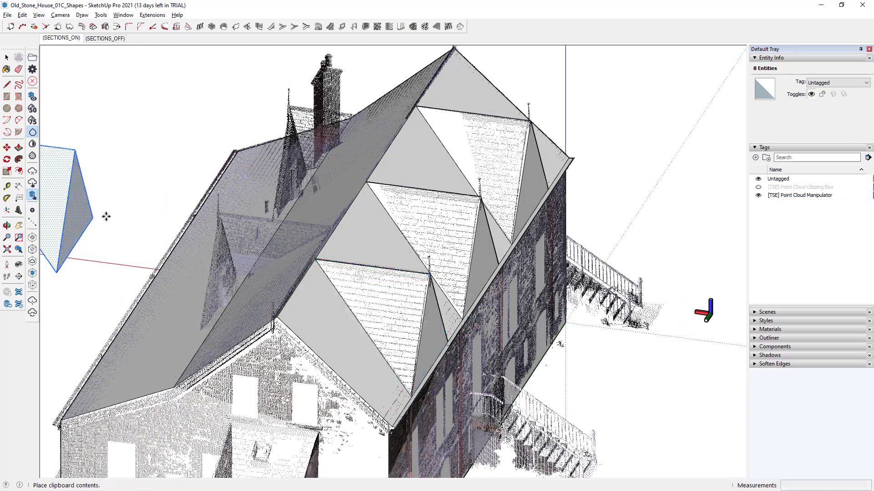
middle_click_drag(105, 216, 359, 271, "shift")
left_click(298, 292)
middle_click_drag(252, 326, 201, 398)
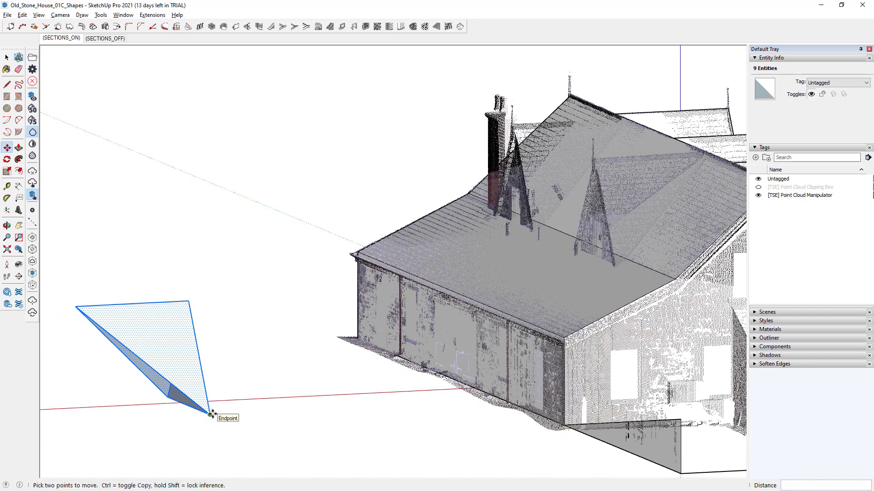
Close the open underside of the pasted dormer by drawing a line over the valley edge from its foot to its ridge end
key("s")
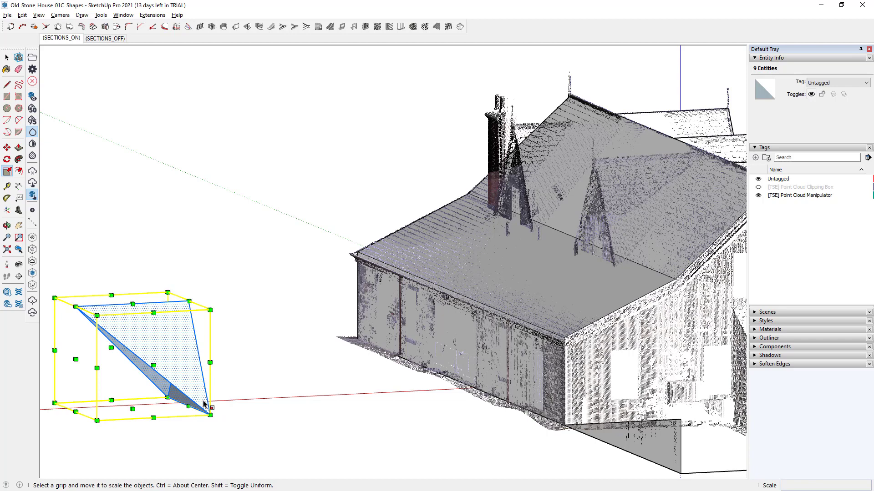
key("ctrl+t")
key("l")
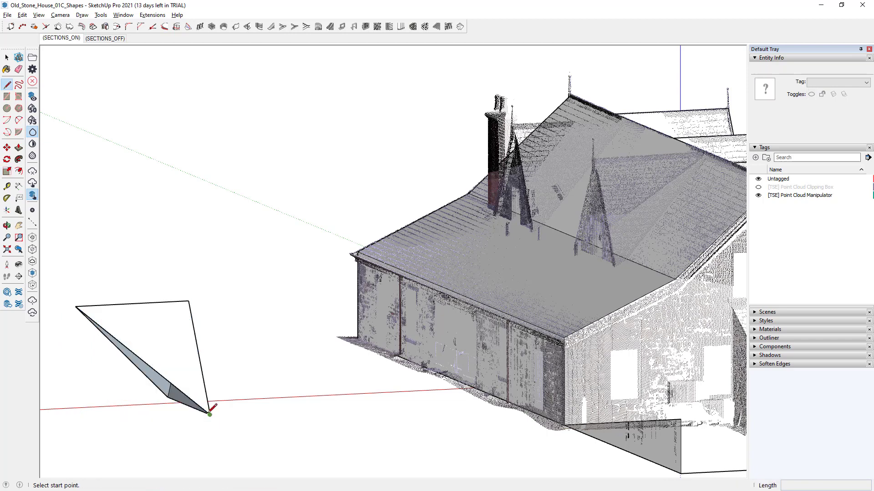
left_click(210, 413)
left_click(75, 307)
Select all connected faces and edges of the closed dormer and make them a group
key("space")
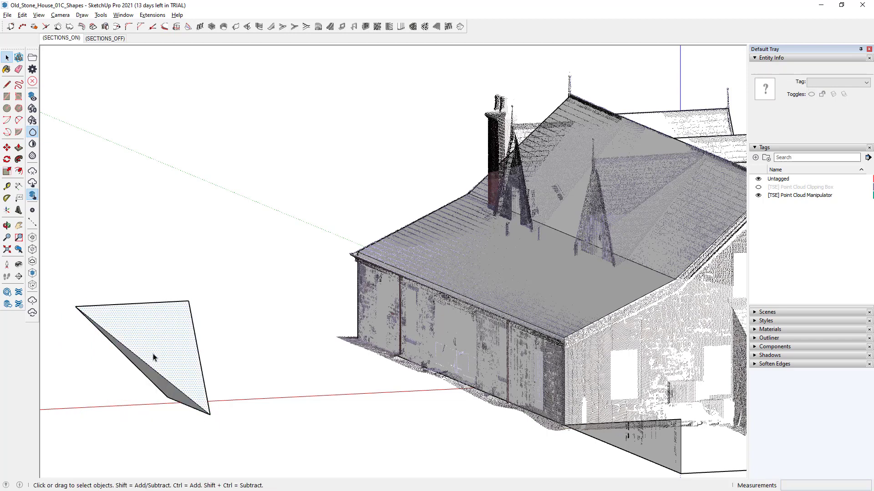
right_click(153, 356)
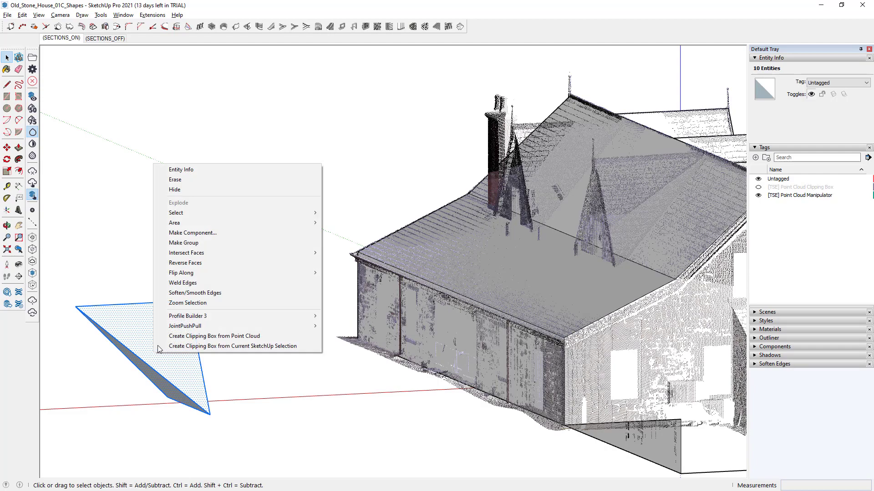
left_click(254, 241)
Rotate the dormer group half a turn about its vertical axis so its gable faces away from the house
key("m")
middle_click_drag(164, 299, 186, 326)
left_click(177, 287)
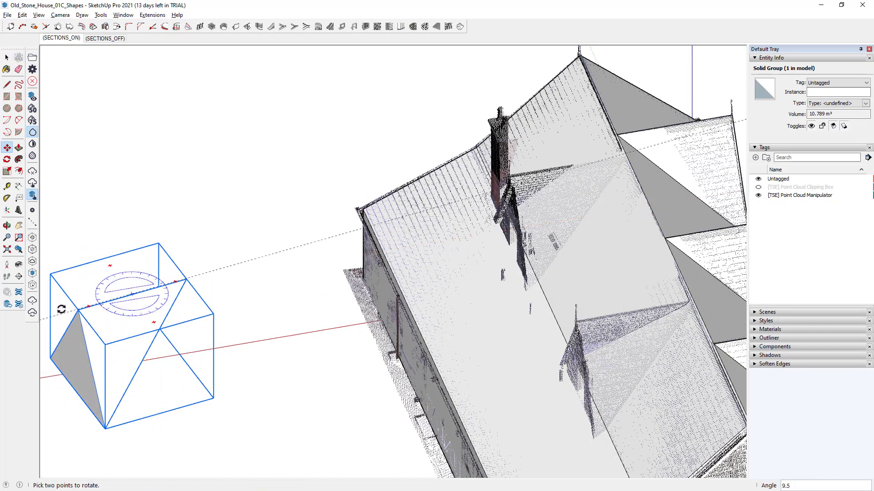
key("Escape")
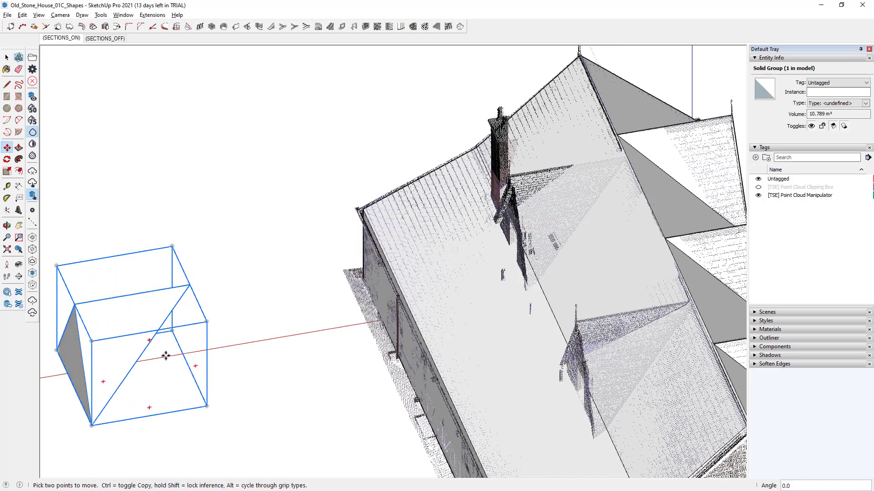
Move the dormer group about 20401 by its inner ridge end onto the main ridge, aligned with the nearest rear dormer in the point cloud
left_click(190, 286)
scroll(528, 296, "up", 6)
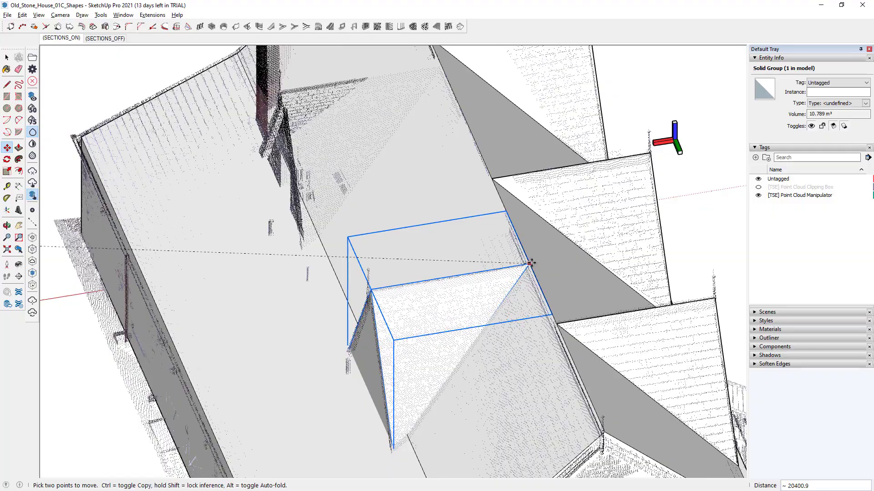
left_click(531, 263)
middle_click_drag(530, 263, 473, 336)
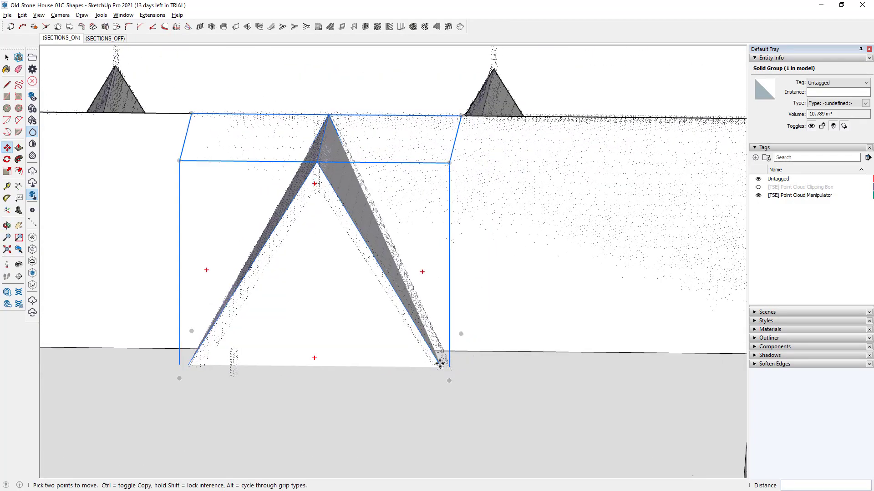
Move the rear dormer group about 148 along the green axis so one gable foot meets the scanned dormer's outline
key("space")
left_click(454, 364)
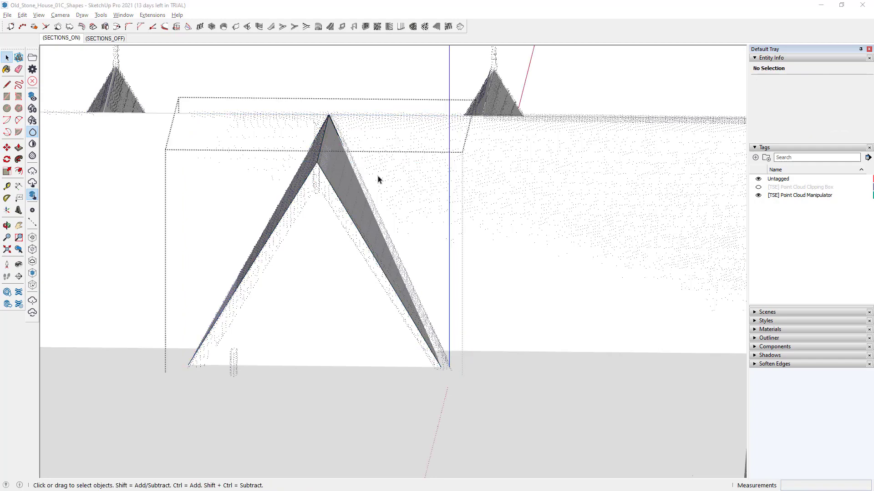
double_click(377, 287)
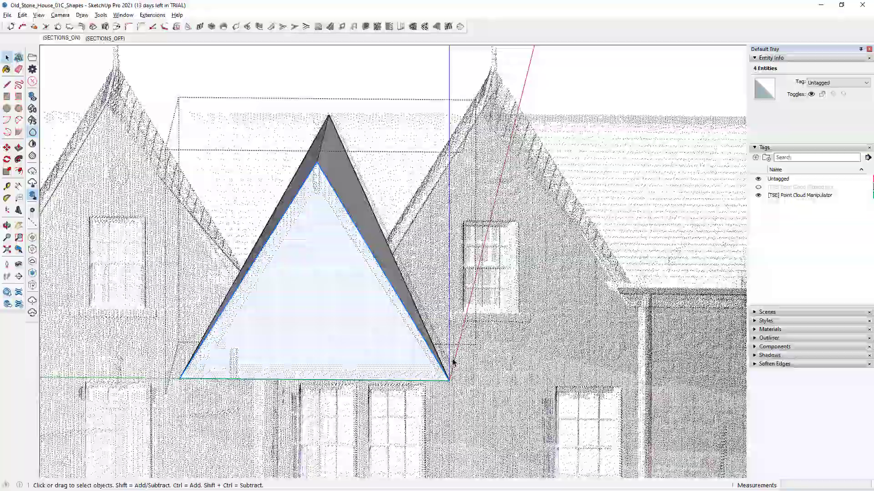
middle_click_drag(376, 286, 449, 364)
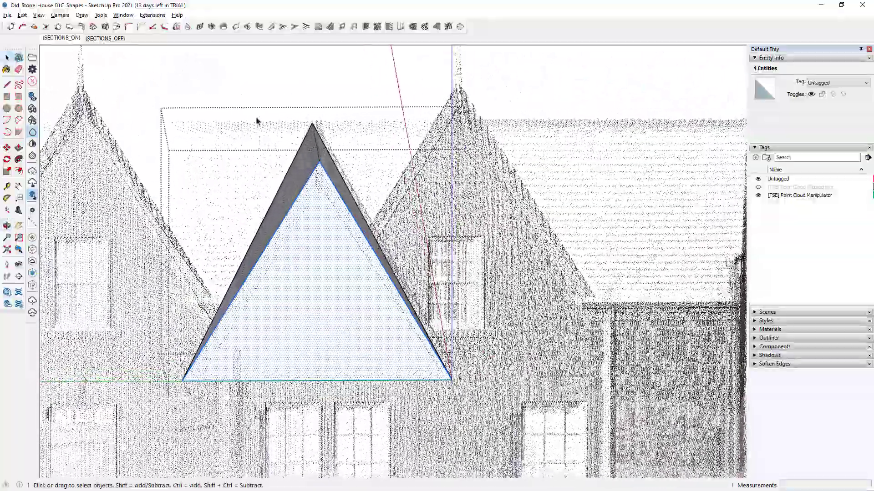
left_click(283, 27)
key("m")
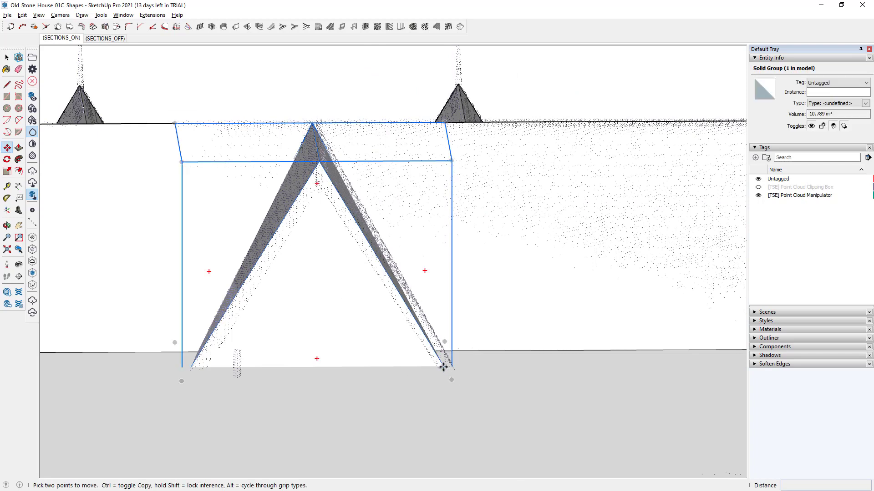
left_click(356, 363)
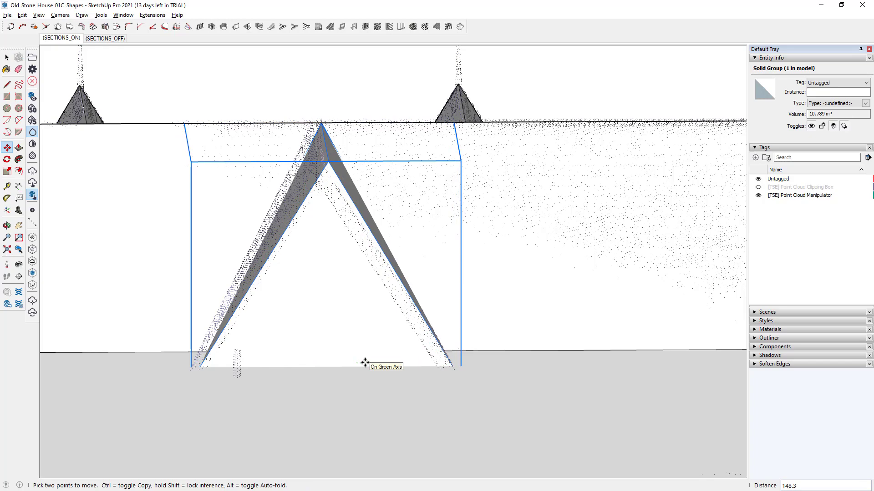
key("Escape")
key("space")
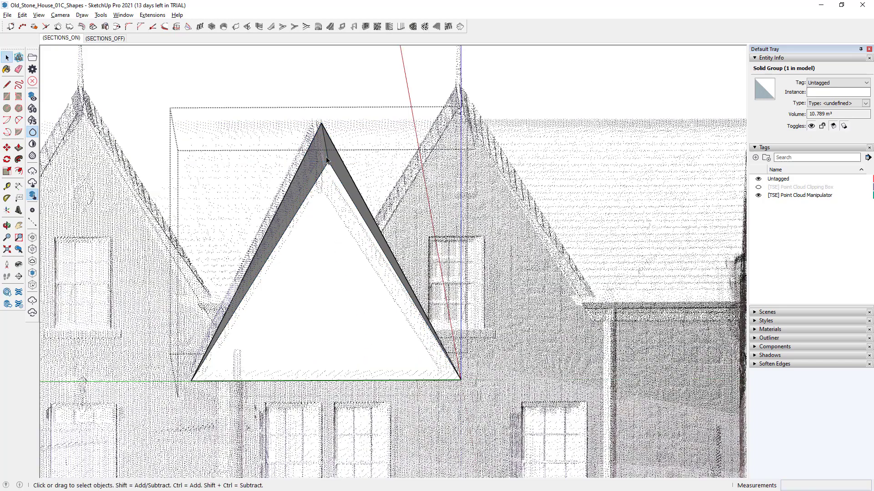
Inside the dormer group, move its ridge edge about 120.8 along the green axis onto the scanned ridge
double_click(326, 159)
left_click(326, 147)
key("e")
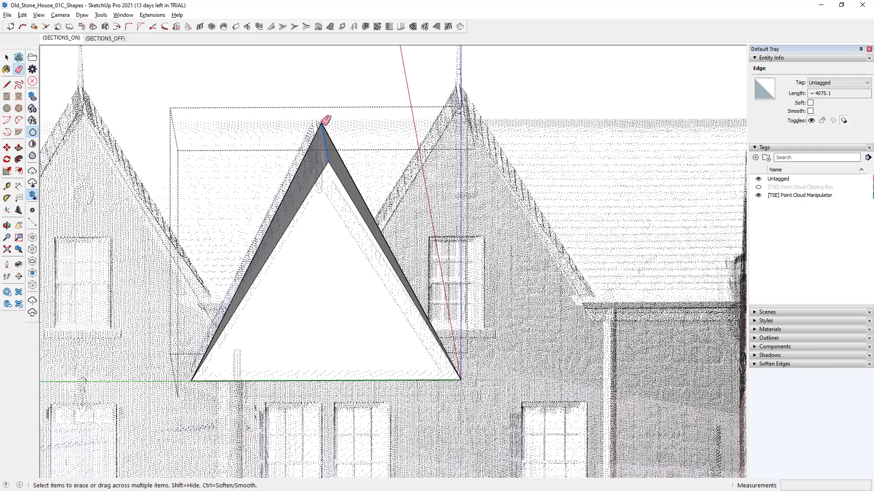
key("m")
left_click(323, 123)
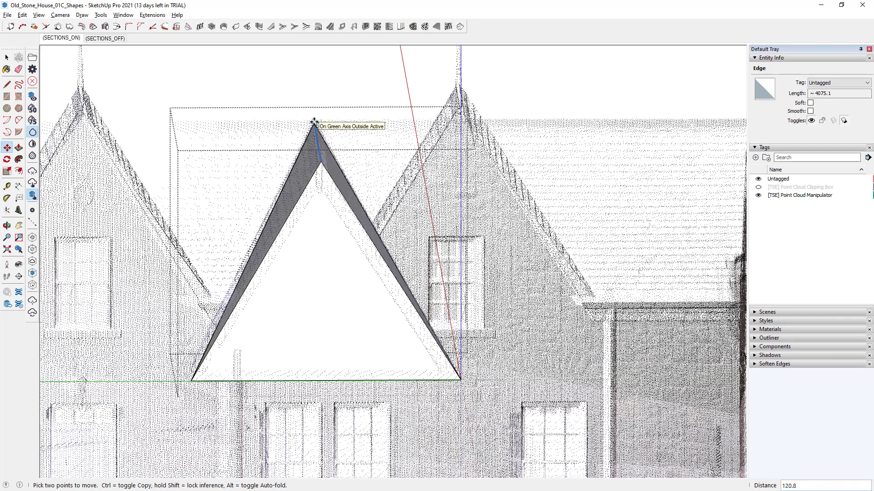
left_click(313, 122)
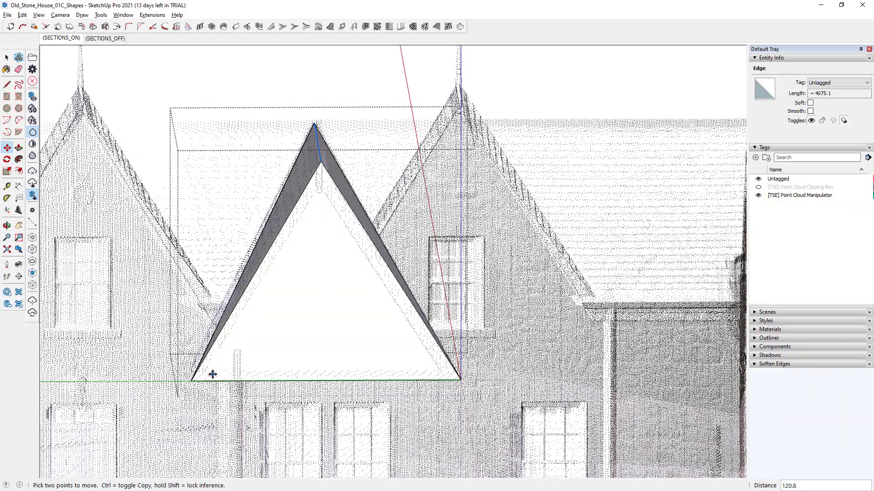
Move the dormer's other gable foot corner about 141.2 outward along the green axis to match the point cloud
middle_click_drag(213, 374, 200, 394)
key("space")
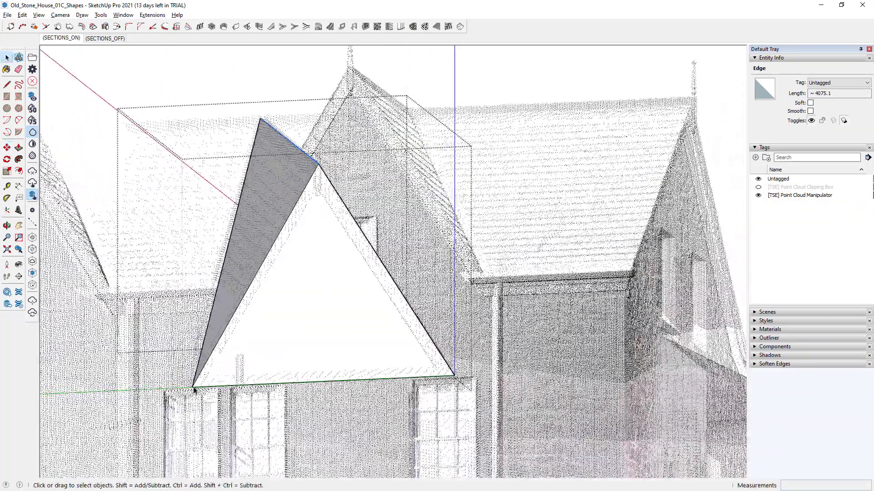
key("m")
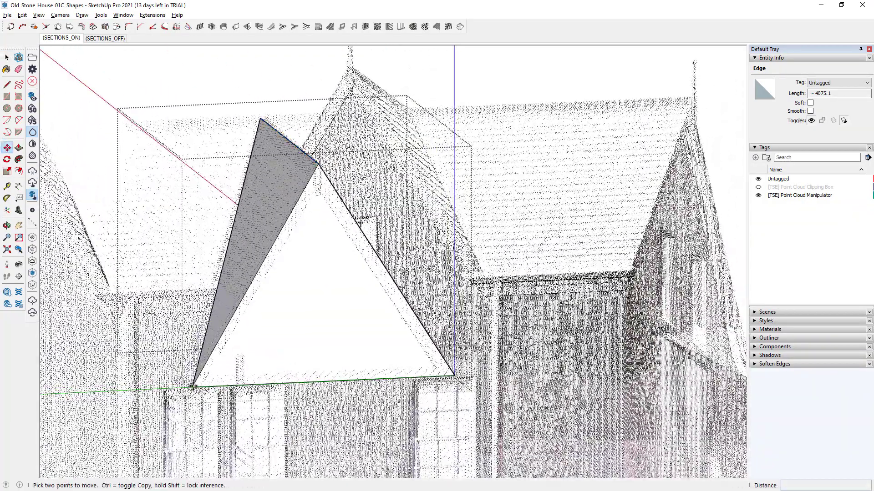
left_click(193, 387)
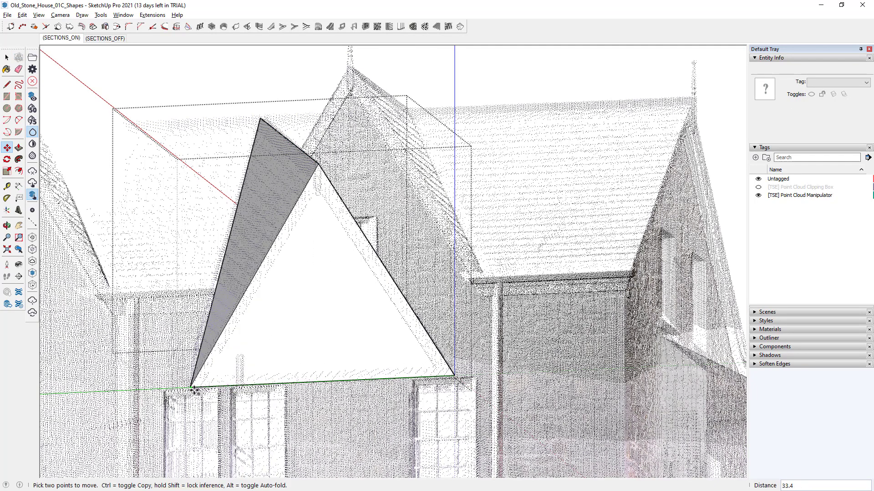
left_click(187, 386)
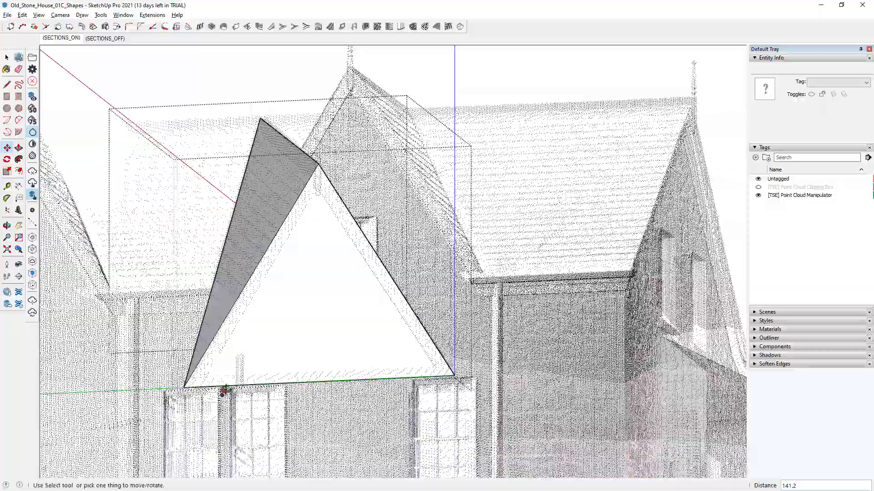
Select all the loose faces and edges of the main house and make them a group
middle_click_drag(186, 387, 450, 162)
scroll(594, 203, "down", 3)
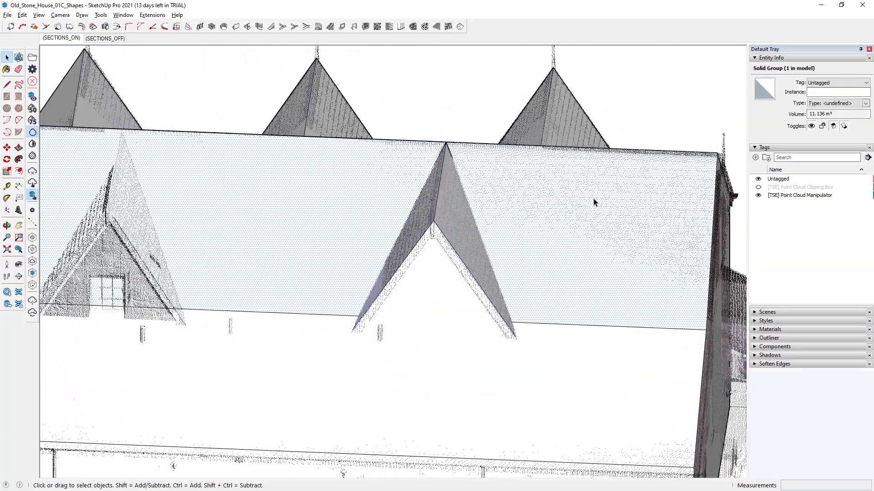
key("ctrl+a")
scroll(575, 250, "down", 3)
scroll(574, 250, "down", 4)
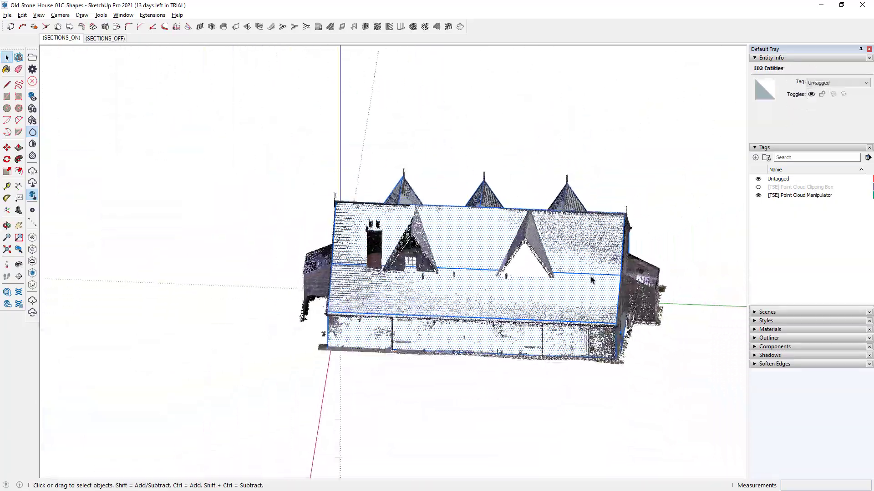
middle_click_drag(574, 250, 561, 327)
scroll(525, 321, "up", 3)
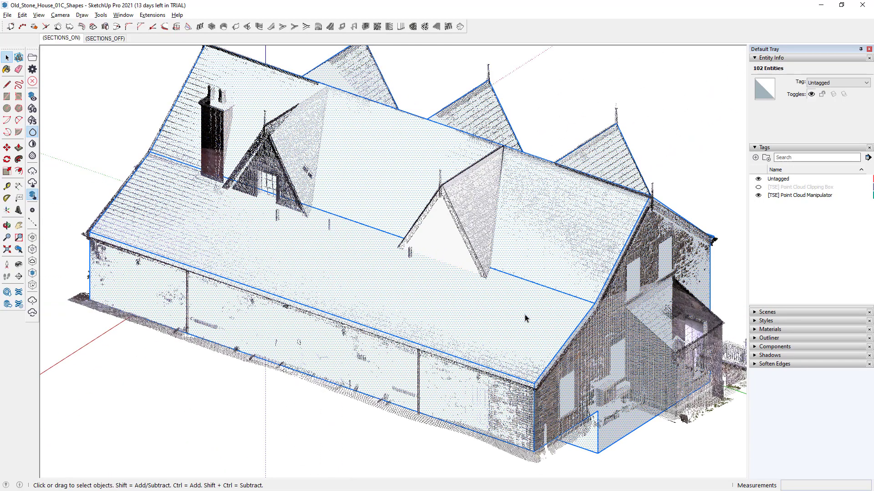
key("ctrl+g")
middle_click_drag(525, 320, 443, 338)
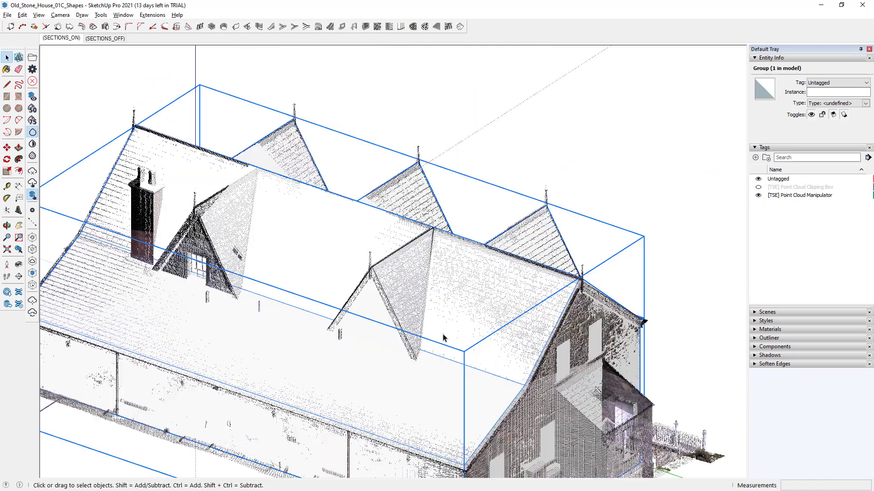
Run Solid Inspector² on the main house group and fix its internal face so the group is a solid
double_click(408, 296)
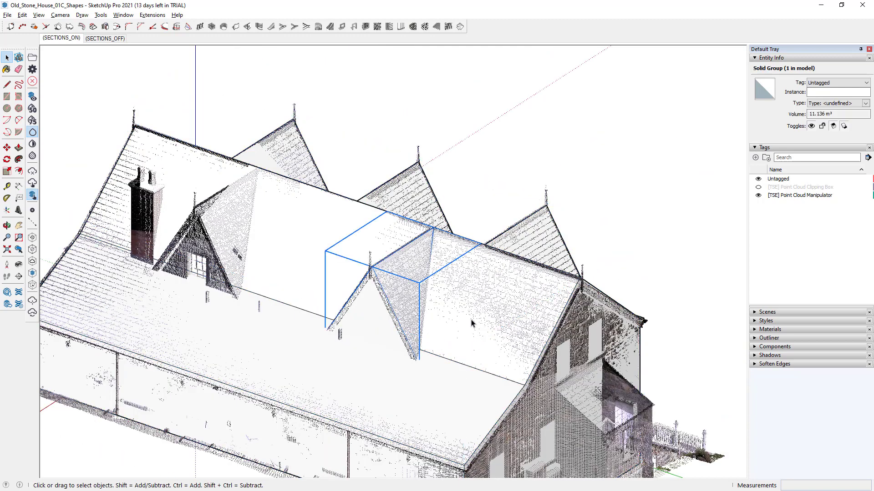
key("Escape")
right_click(22, 357)
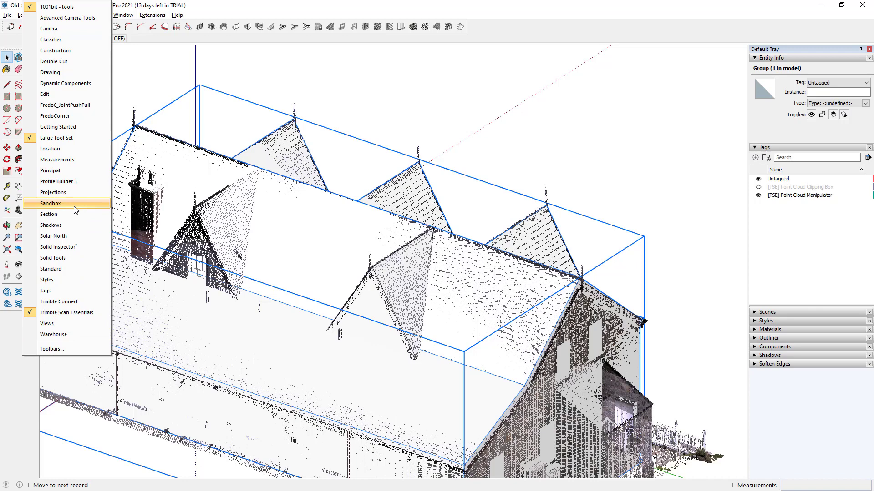
left_click(78, 248)
left_click(7, 388)
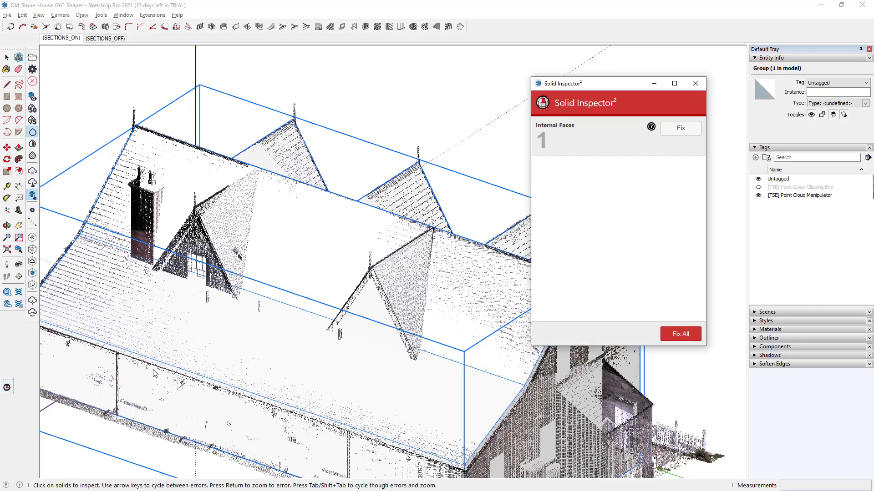
left_click(682, 127)
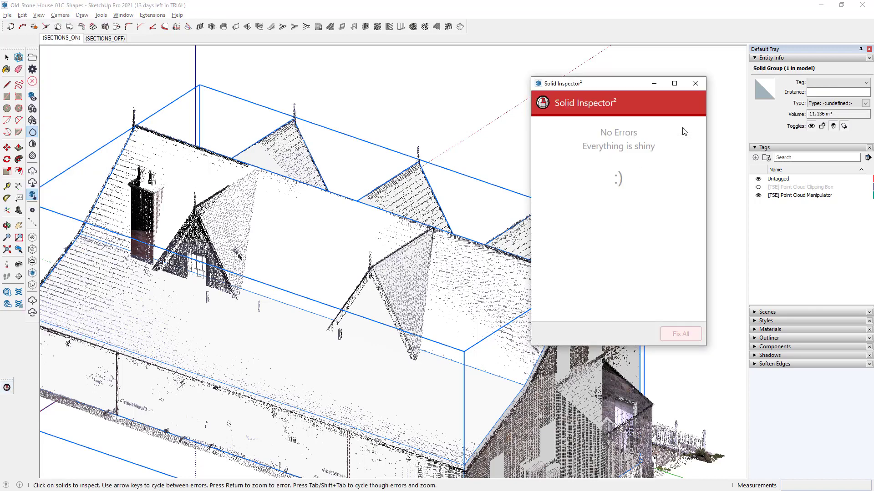
left_click(704, 85)
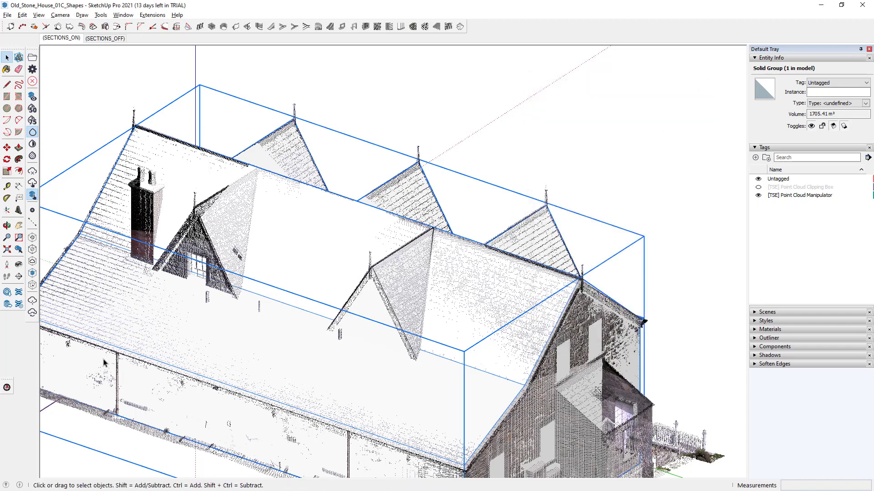
Make the Solid Tools commands available in the workspace
right_click(40, 369)
left_click(73, 255)
left_click(512, 203)
Copy the rear dormer group about 8473 along the main ridge onto the other rear dormer in the point cloud
middle_click_drag(390, 301, 389, 312)
left_click(389, 312)
key("m")
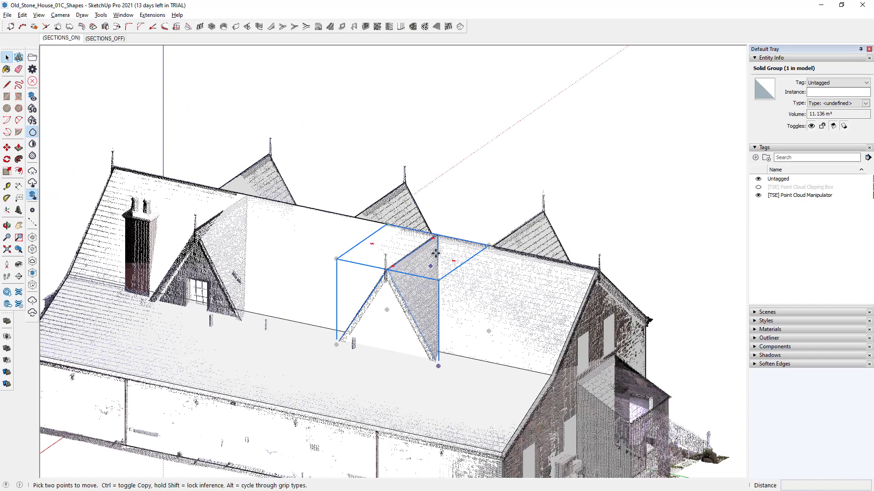
left_click(435, 235)
key("ctrl")
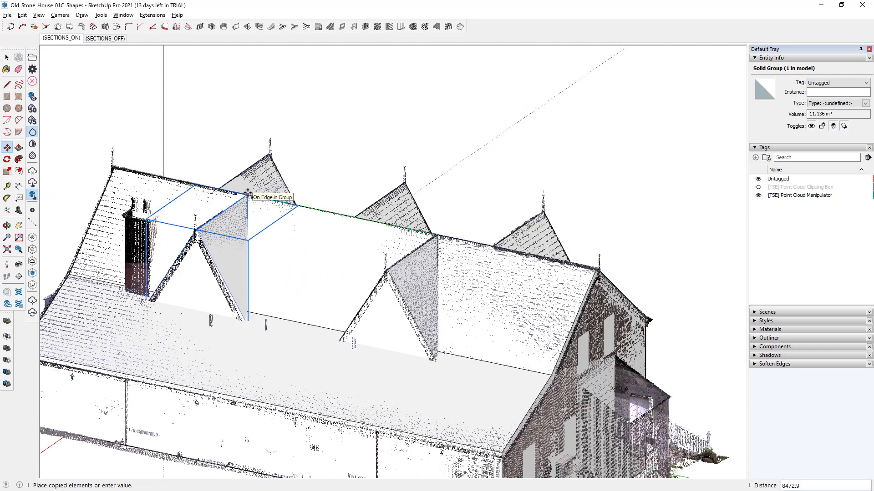
left_click(248, 195)
Examine how both rear dormer groups fit the point cloud and meet the main roof
middle_click_drag(259, 291, 318, 321)
key("m")
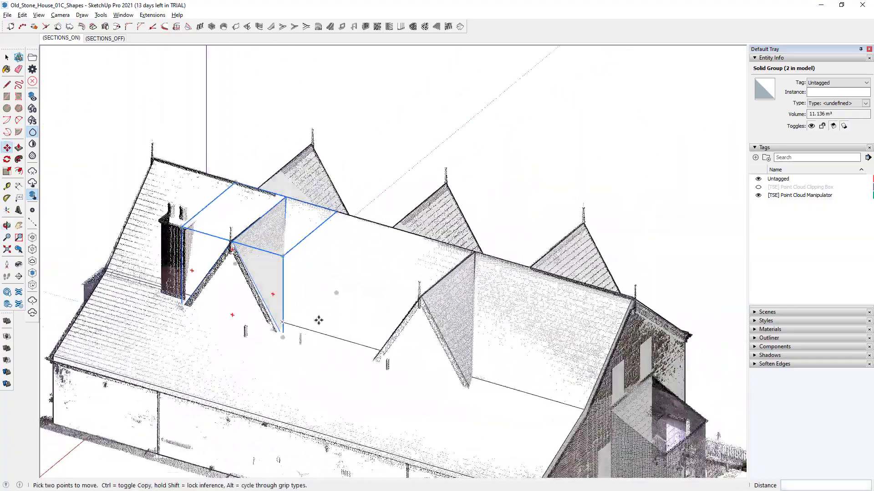
middle_click_drag(371, 317, 360, 294, "shift")
scroll(415, 331, "down", 3)
key("space")
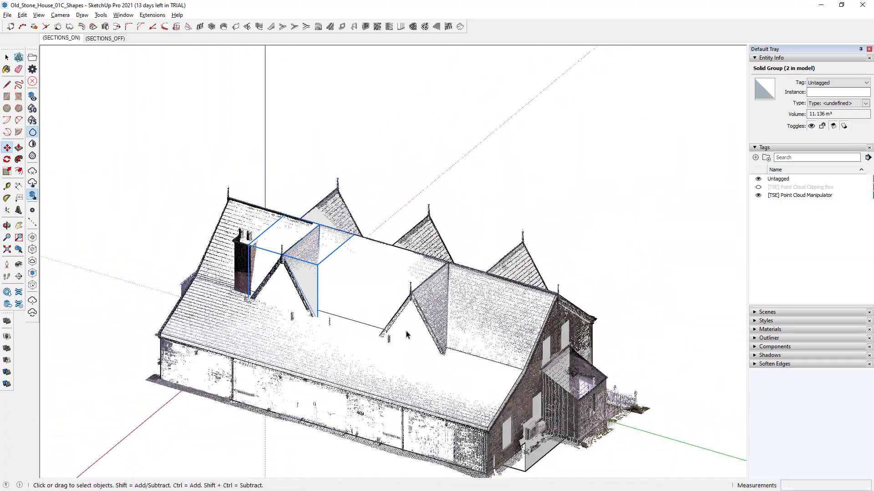
scroll(405, 335, "up", 2)
middle_click_drag(378, 339, 359, 321)
scroll(369, 324, "up", 5)
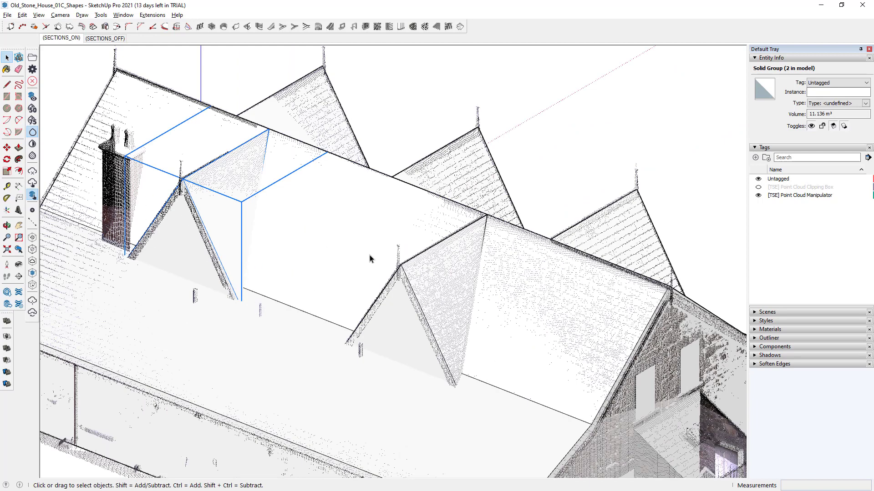
scroll(333, 249, "down", 4)
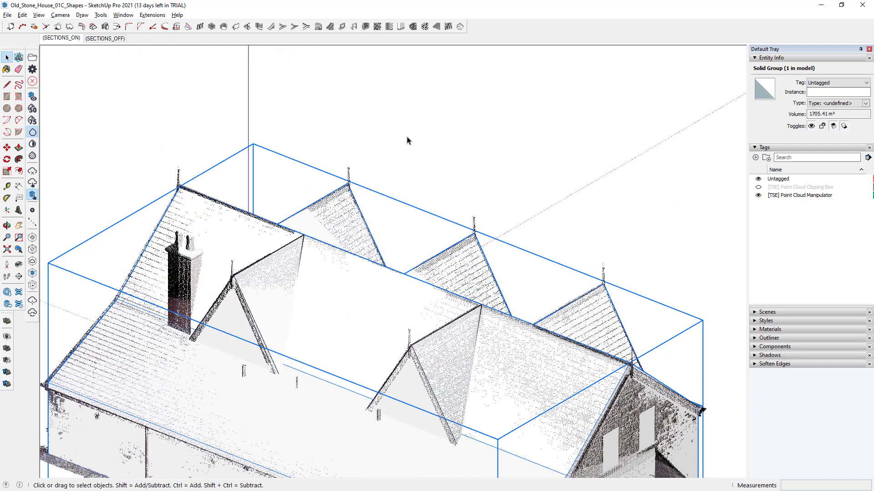
Combine the main house group and both rear dormer groups into a single solid with Union
left_click(258, 309)
key("ctrl+a")
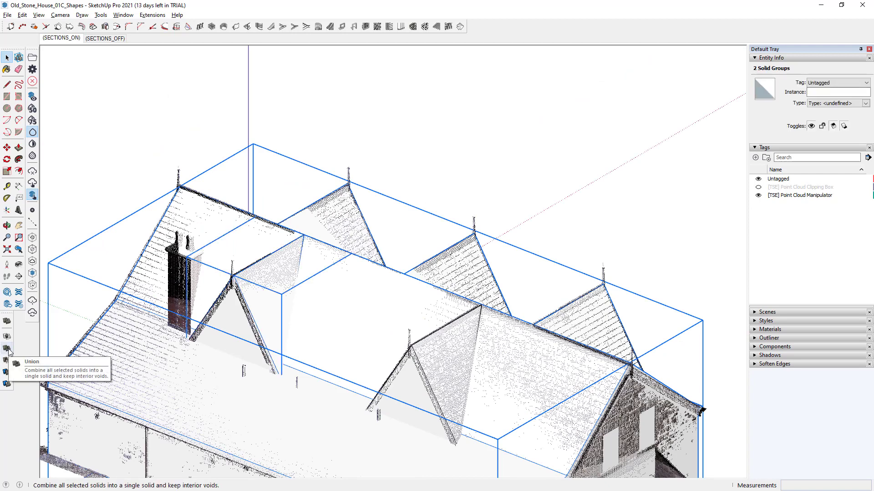
middle_click_drag(212, 346, 155, 316, "shift")
left_click(155, 299)
left_click(307, 341)
left_click(440, 436, "shift")
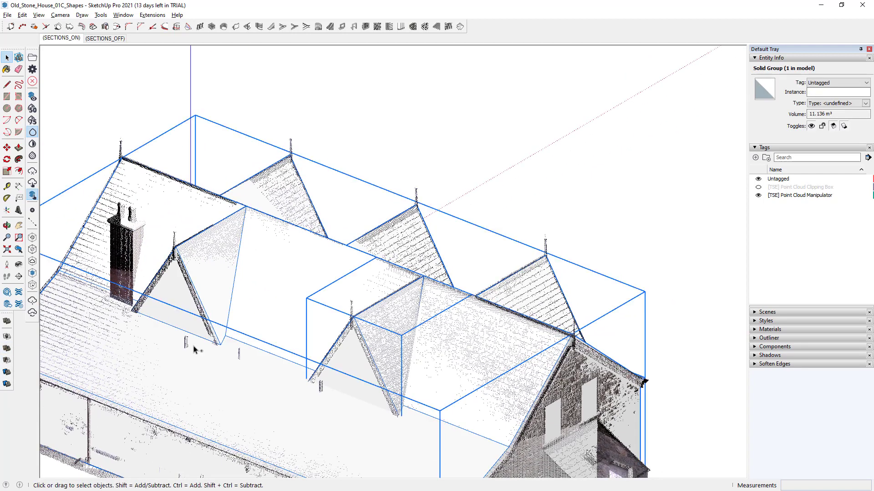
left_click(17, 350)
middle_click_drag(550, 133, 335, 387)
scroll(346, 360, "up", 6)
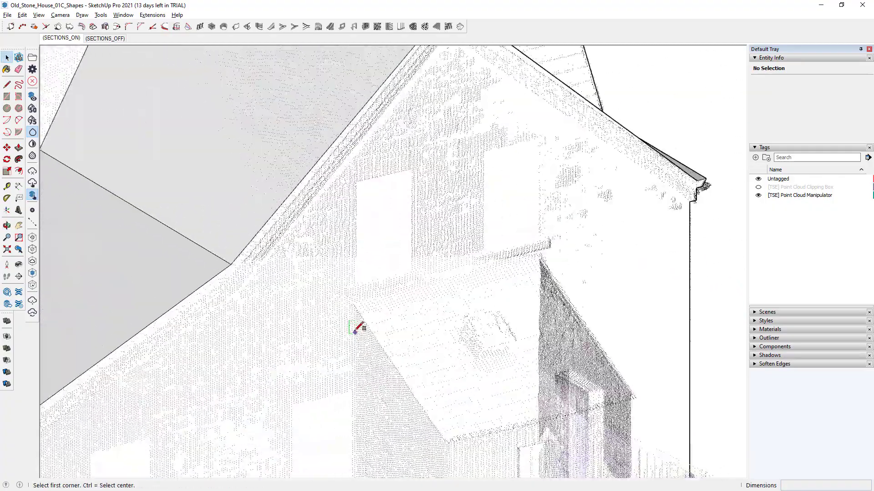
key("r")
left_click(352, 299)
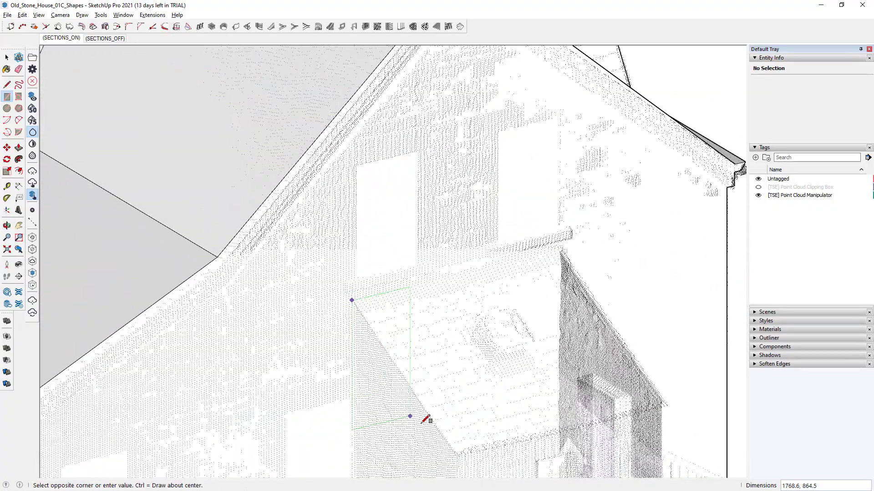
middle_click_drag(415, 416, 445, 342)
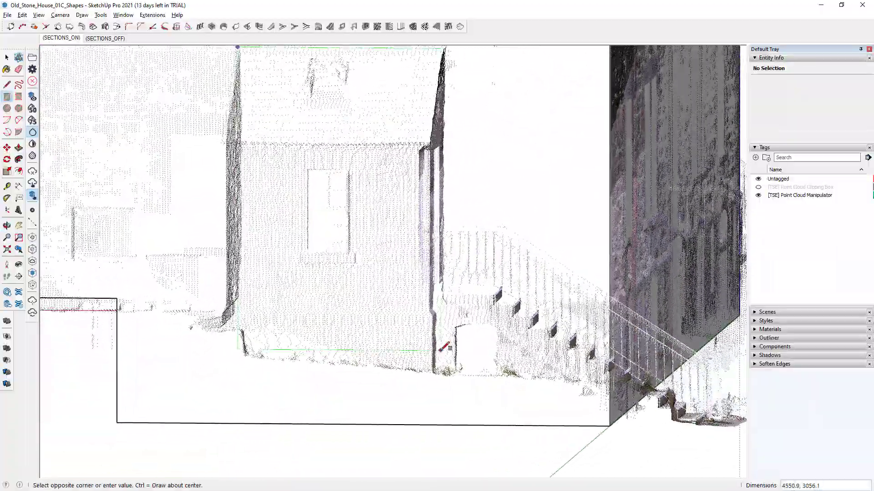
key("F4")
scroll(379, 303, "down", 3)
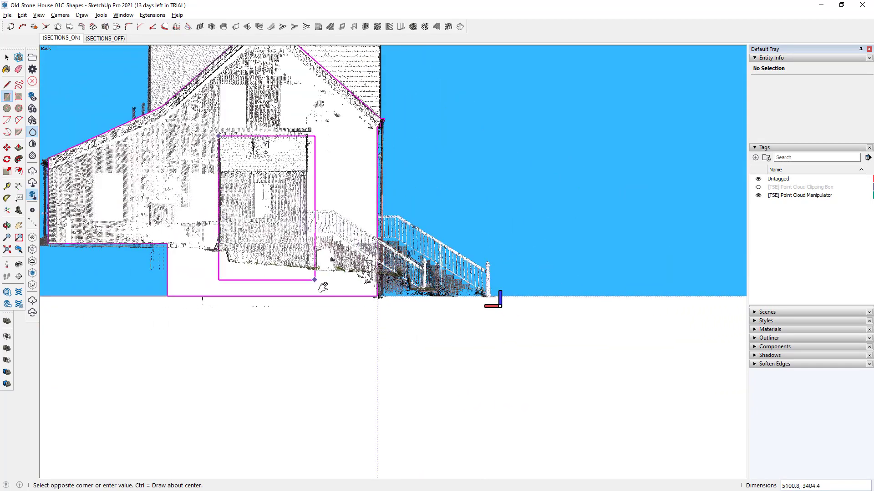
scroll(351, 300, "up", 4)
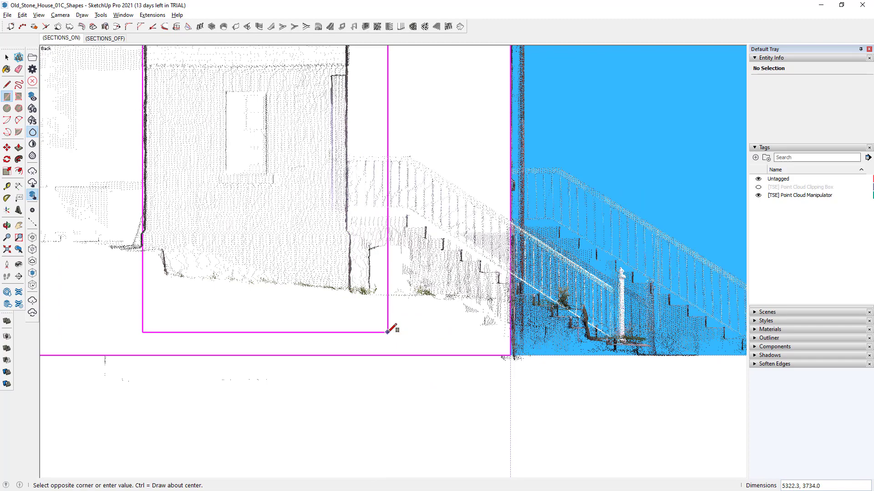
scroll(388, 331, "down", 3)
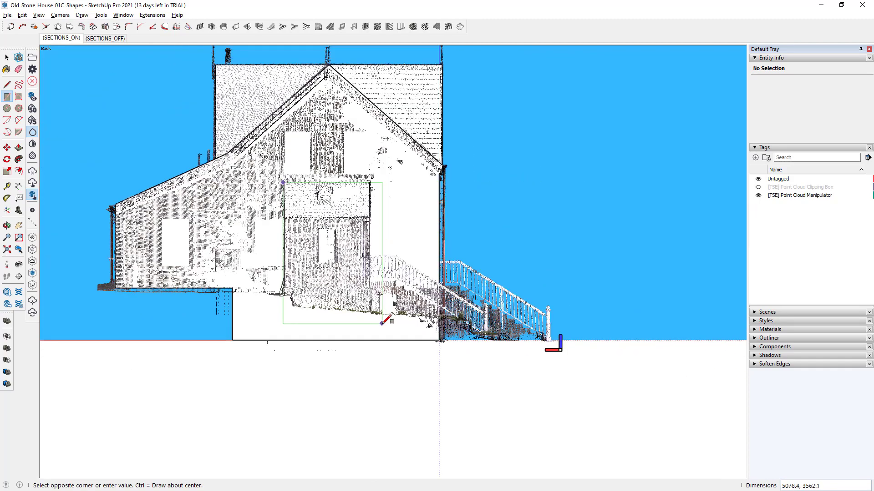
key("space")
Inside the united house group, draw a rectangle about 4787 by 3079 mm on the back gable wall, matching the porch outline in the point cloud
left_click(397, 235)
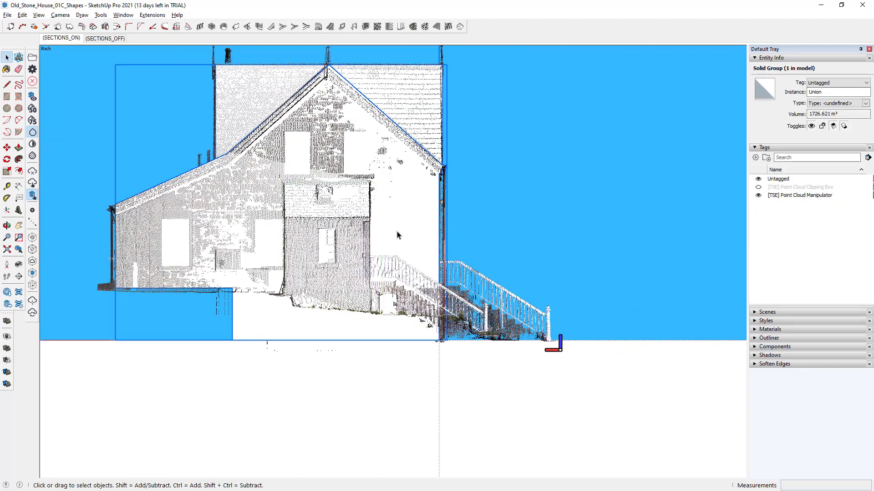
double_click(397, 235)
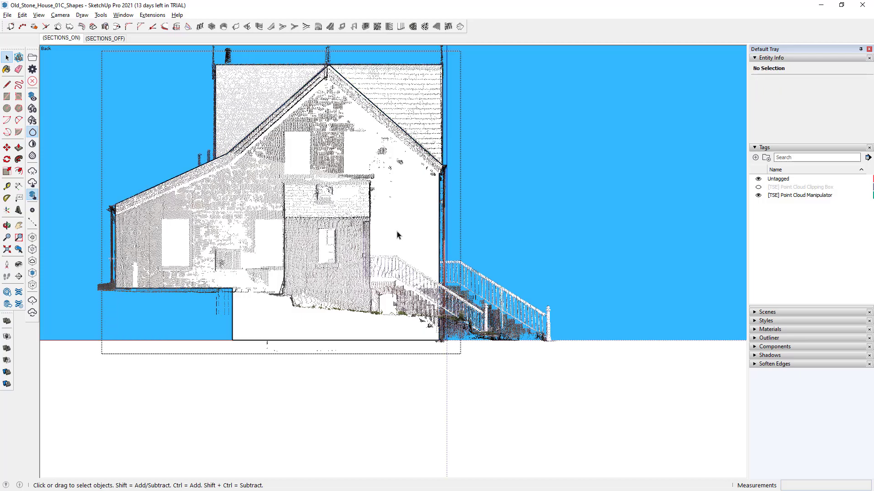
key("o")
scroll(293, 180, "up", 10)
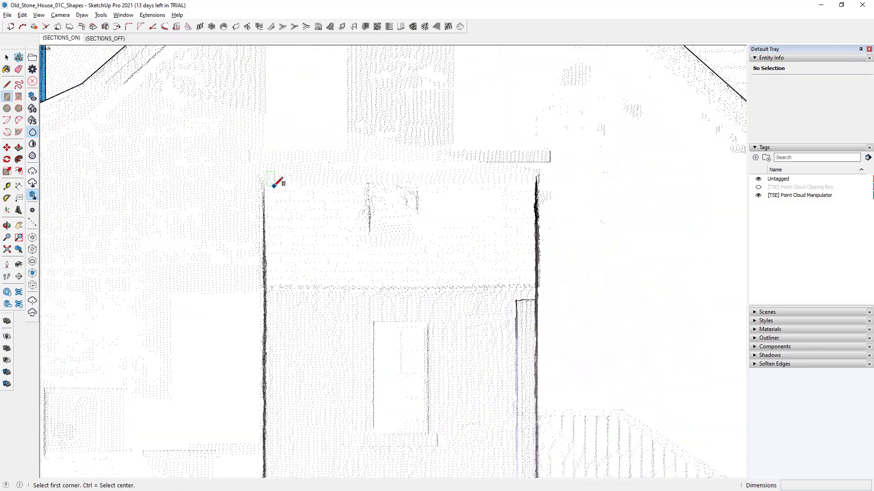
left_click_drag(299, 192, 335, 195)
key("r")
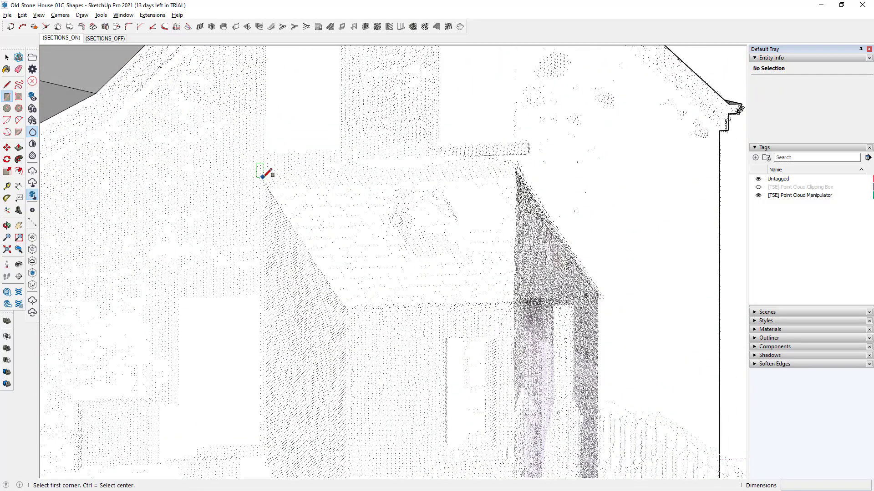
left_click(262, 175)
middle_click_drag(346, 291, 369, 272)
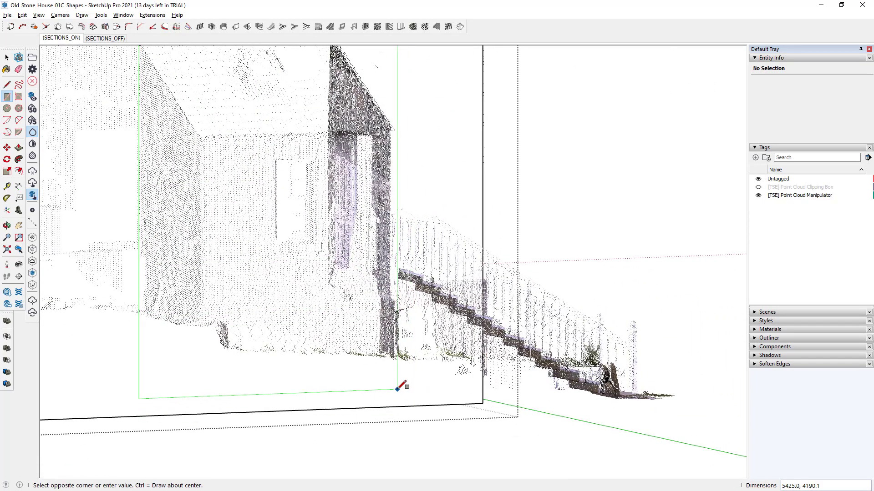
key("F5")
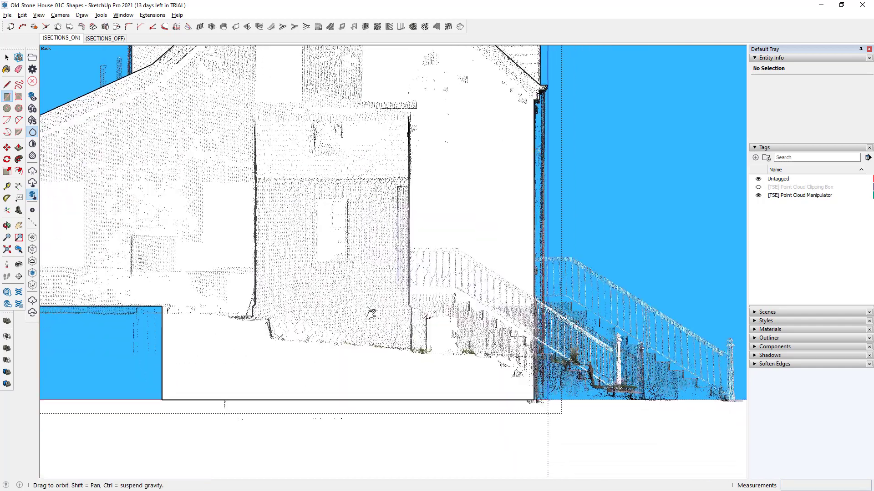
scroll(399, 357, "up", 3)
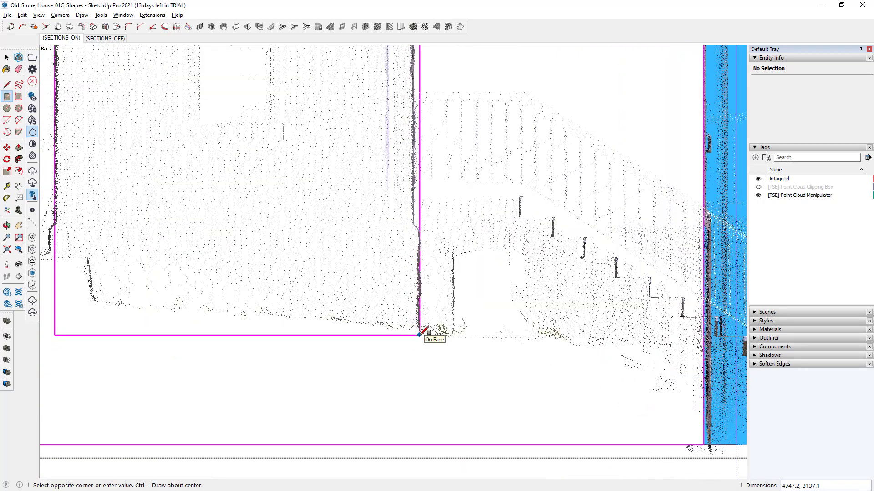
scroll(419, 334, "down", 2)
scroll(415, 339, "up", 2)
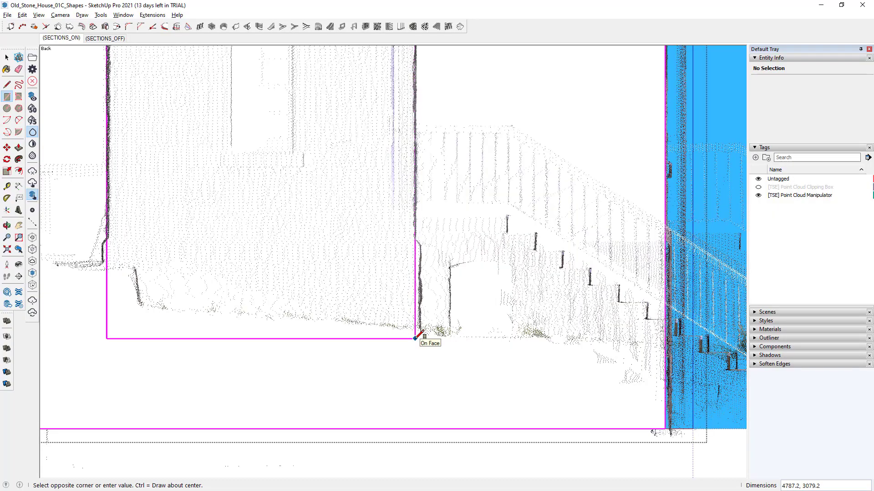
left_click(416, 337)
Push/Pull the porch rectangle outward from the back gable to the porch's outer wall in the point cloud
middle_click_drag(275, 374, 352, 332)
key("p")
left_click(332, 328)
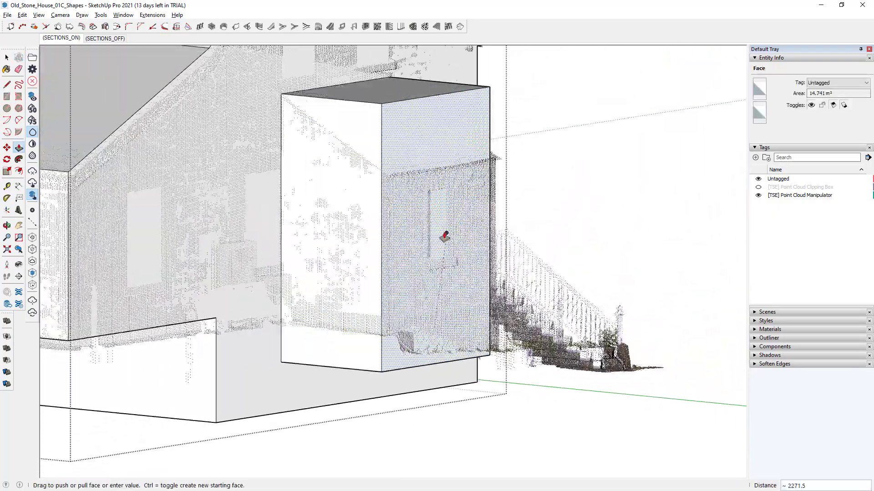
left_click(483, 184)
Move the porch block's outer top edge down about 1246 mm so its top follows the lean-to roof in the point cloud
middle_click_drag(418, 221, 418, 296, "shift")
key("space")
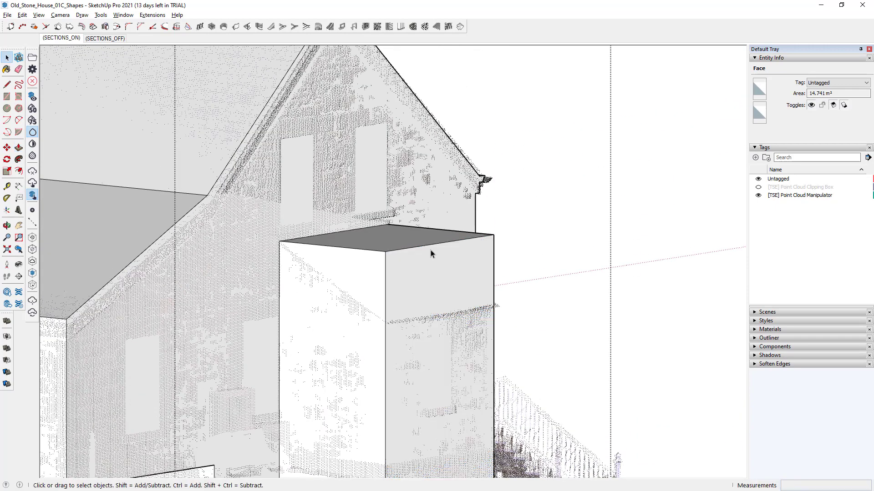
left_click(435, 245)
key("m")
left_click(494, 235)
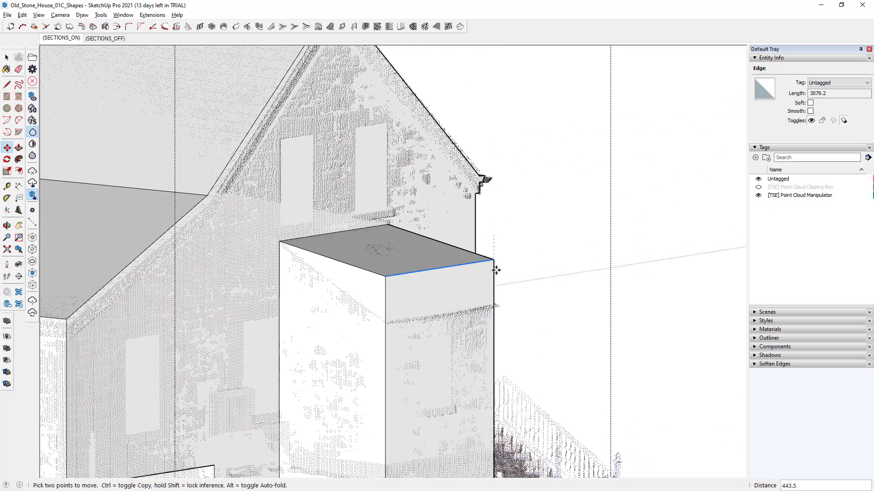
scroll(495, 300, "up", 5)
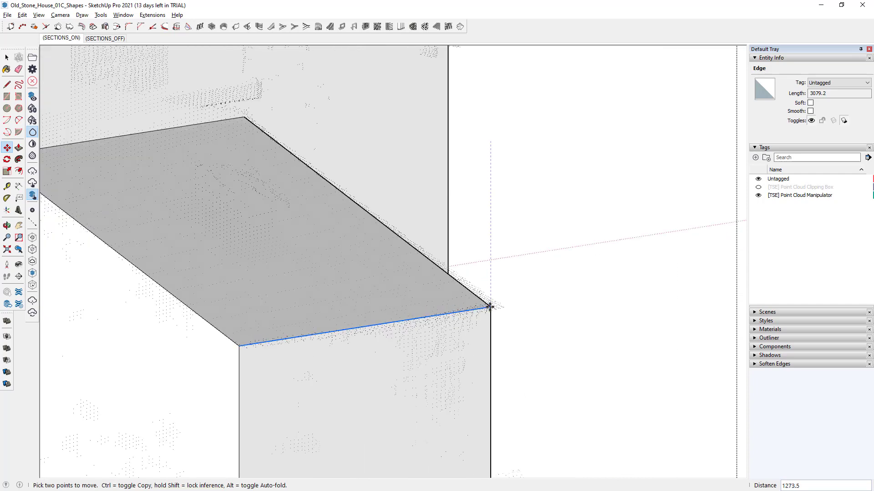
mouse_move(488, 306)
middle_mouse_down()
mouse_move(556, 288)
mouse_move(519, 312)
mouse_move(575, 267)
mouse_move(487, 292)
middle_mouse_up()
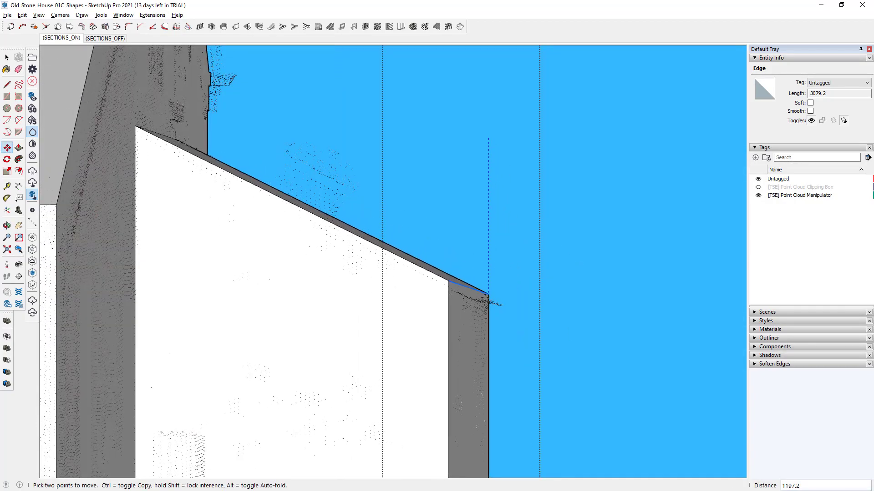
left_click(486, 300)
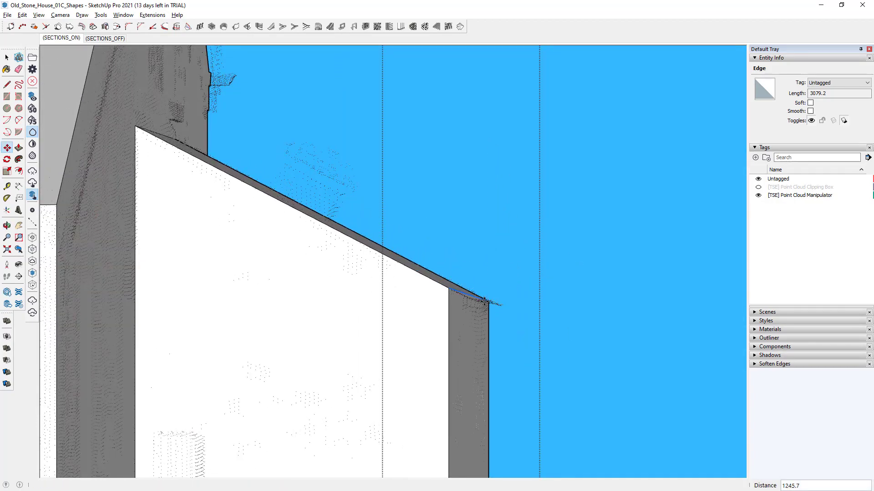
scroll(523, 295, "down", 10)
scroll(415, 399, "down", 10)
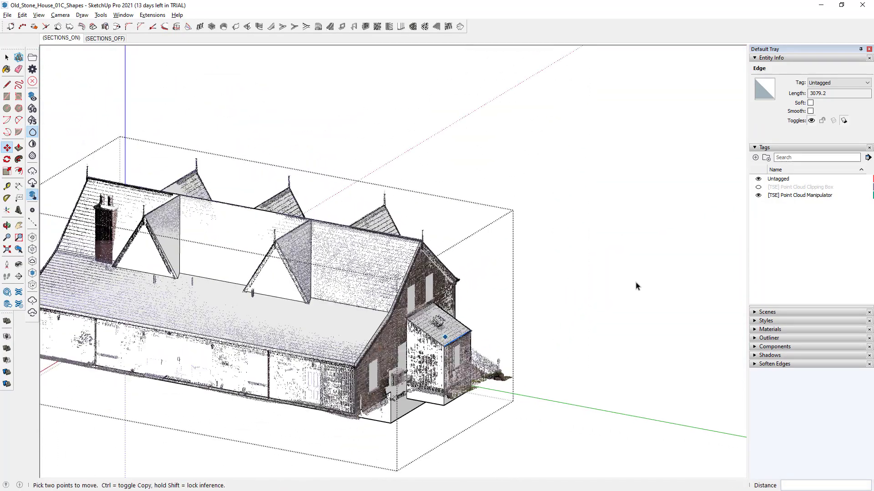
Draw a rectangle about 5551 by 3057 mm on the opposite gable wall, matching the second porch and reaching down to the house base
key("space")
left_click(596, 353)
middle_click_drag(596, 353, 226, 453)
scroll(548, 245, "down", 5)
scroll(364, 400, "up", 4)
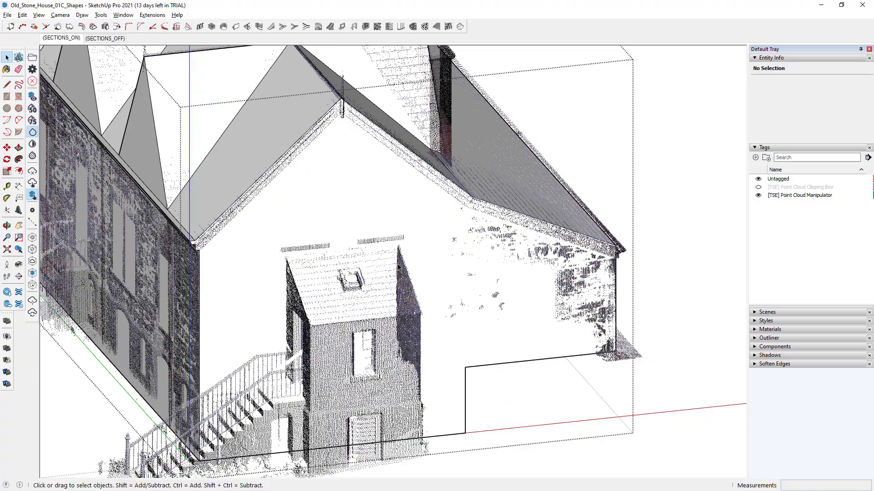
key("r")
scroll(300, 250, "up", 8)
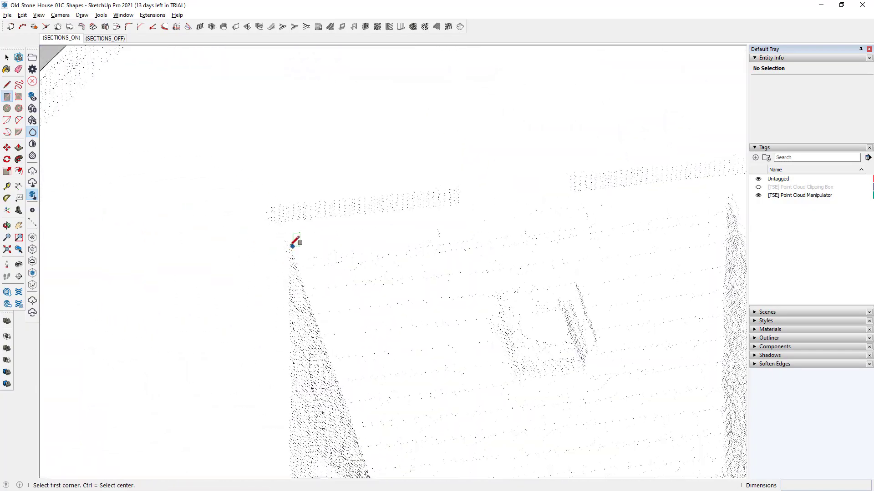
left_click(288, 242)
scroll(363, 324, "down", 8)
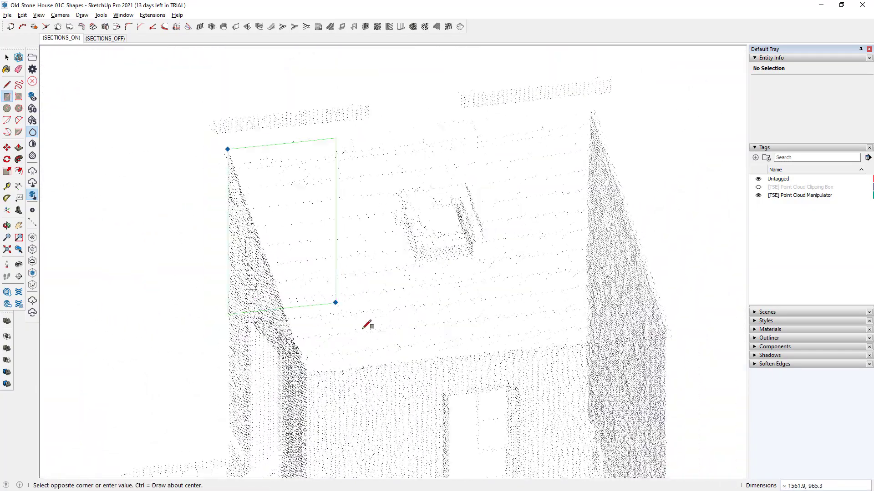
scroll(541, 313, "up", 3)
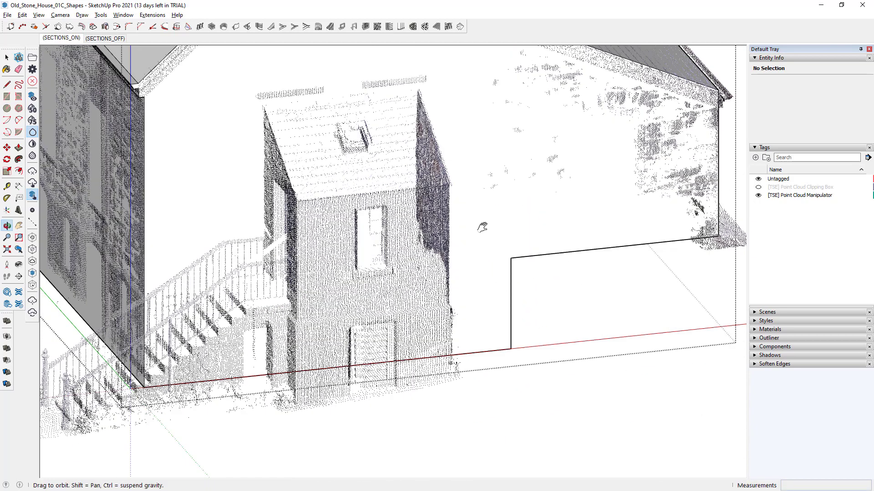
scroll(471, 306, "up", 2)
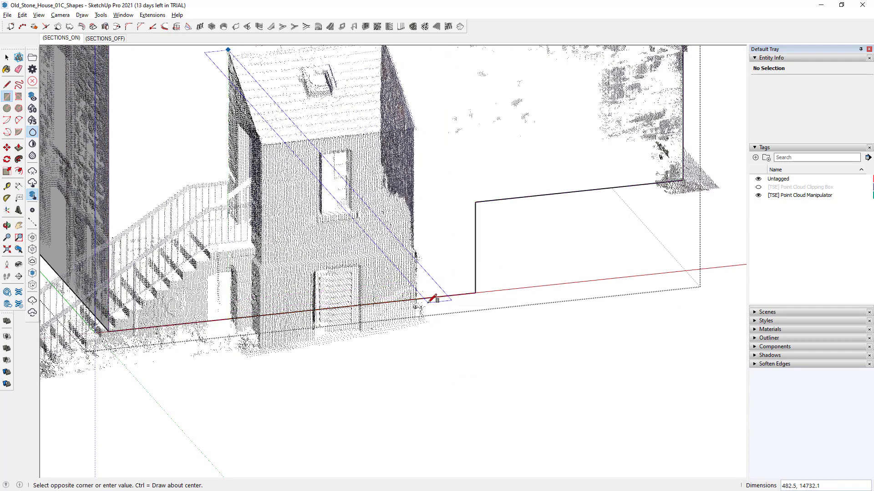
key("f")
middle_click_drag(503, 296, 475, 292, "shift")
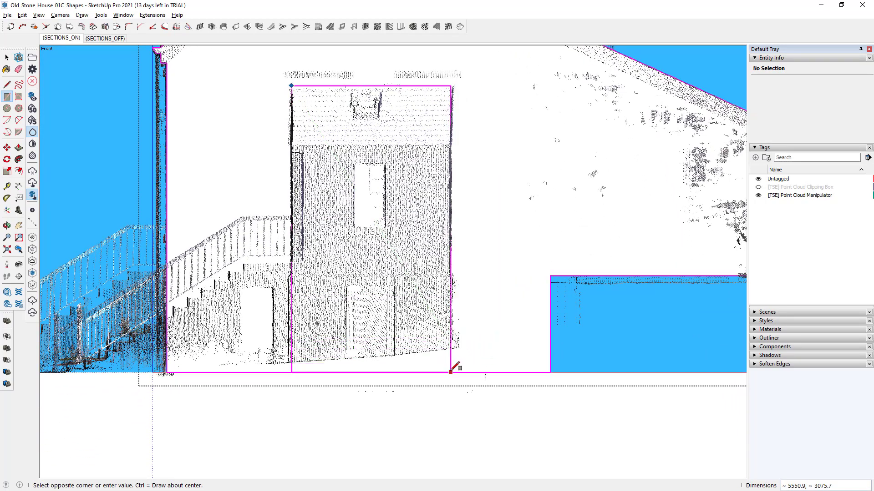
scroll(450, 371, "up", 4)
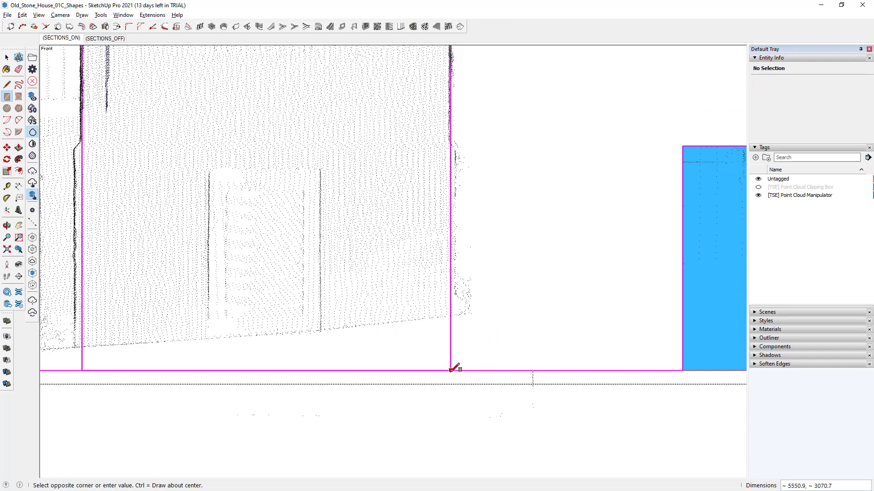
scroll(453, 345, "down", 3)
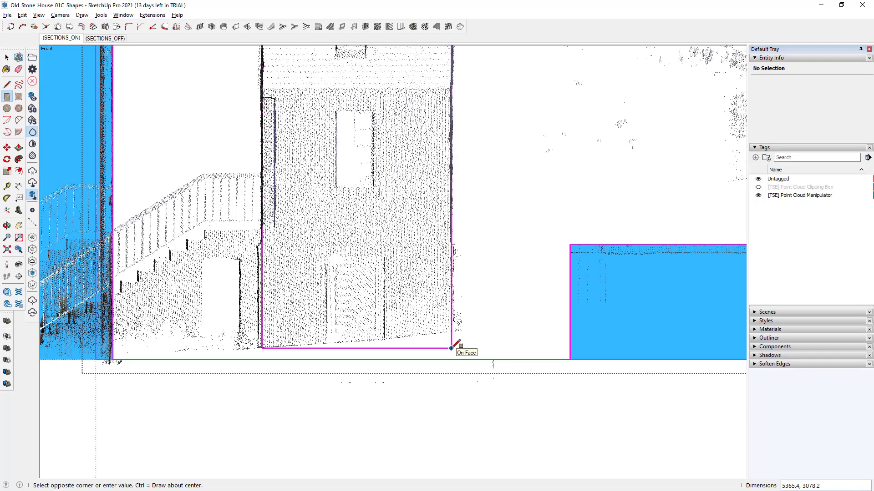
scroll(452, 347, "up", 1)
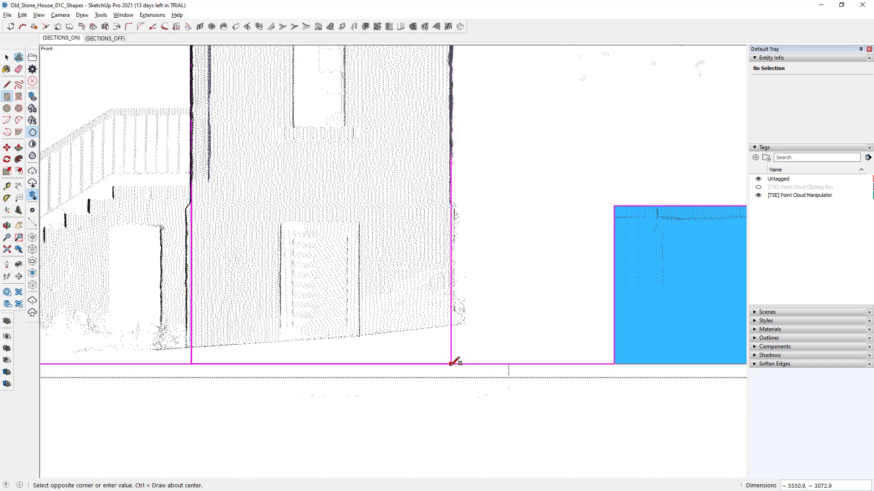
left_click(453, 362)
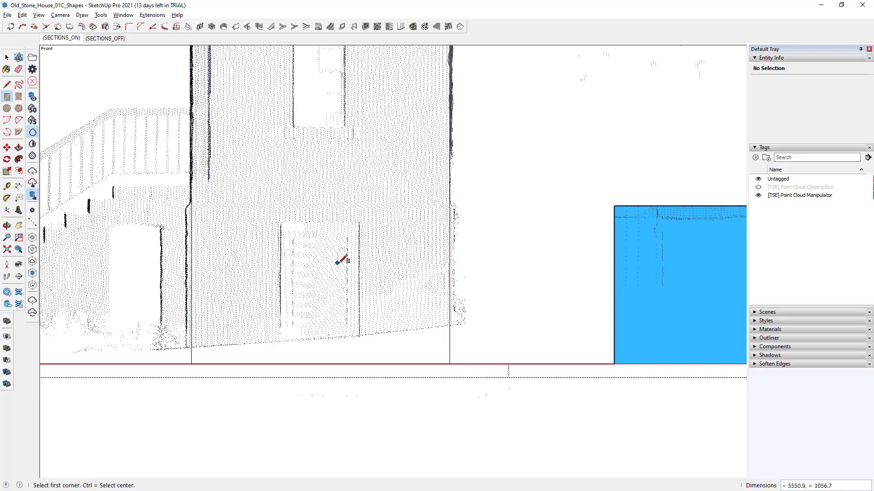
Push/Pull the second porch rectangle about 2244 mm outward to the porch's outer wall in the point cloud
middle_click_drag(341, 253, 530, 354)
key("p")
left_click(205, 248)
scroll(400, 189, "down", 4)
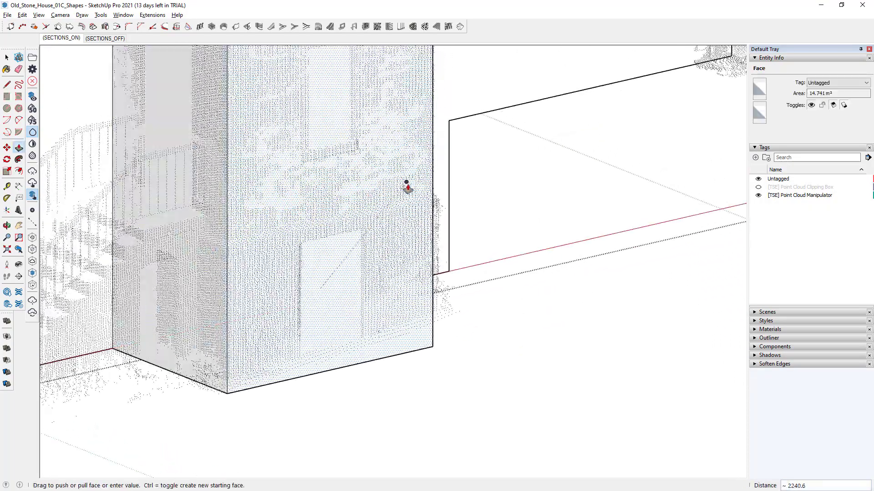
left_click(404, 171)
scroll(360, 280, "down", 2)
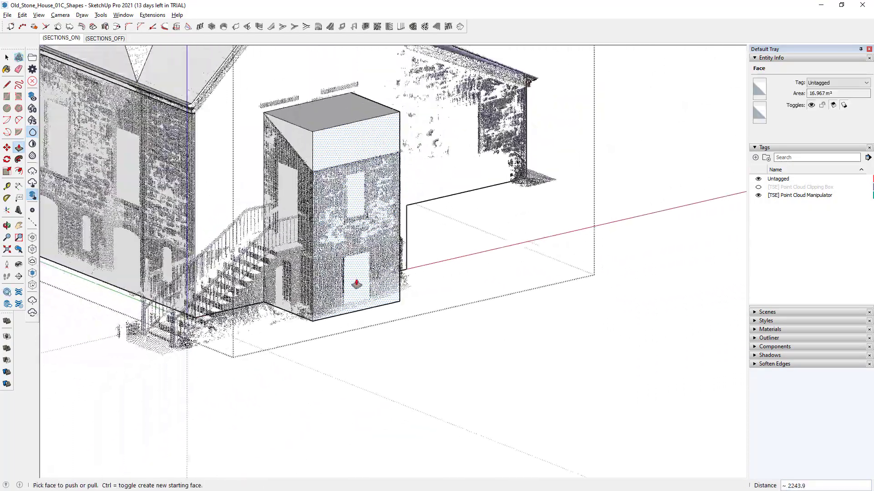
Move the second porch's outer top edge down about 1158 mm so its top follows the lean-to roof in the point cloud
middle_click_drag(357, 283, 366, 125)
key("space")
left_click(359, 128)
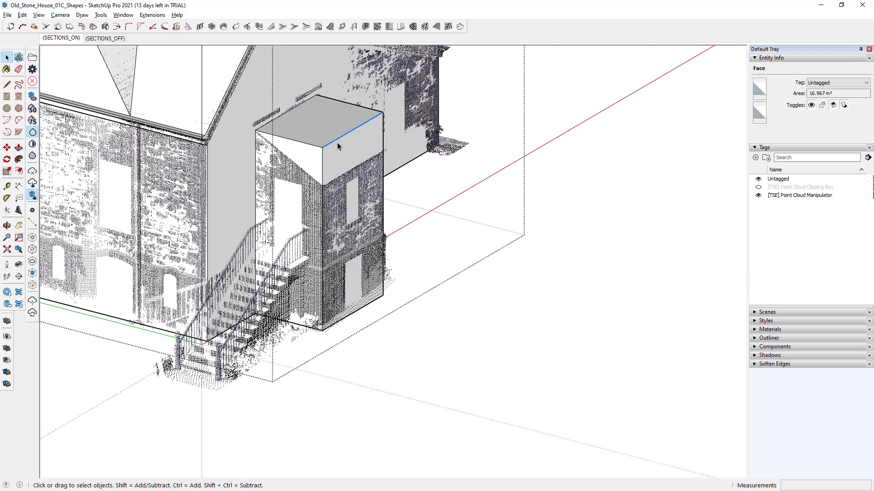
left_click(320, 148)
key("m")
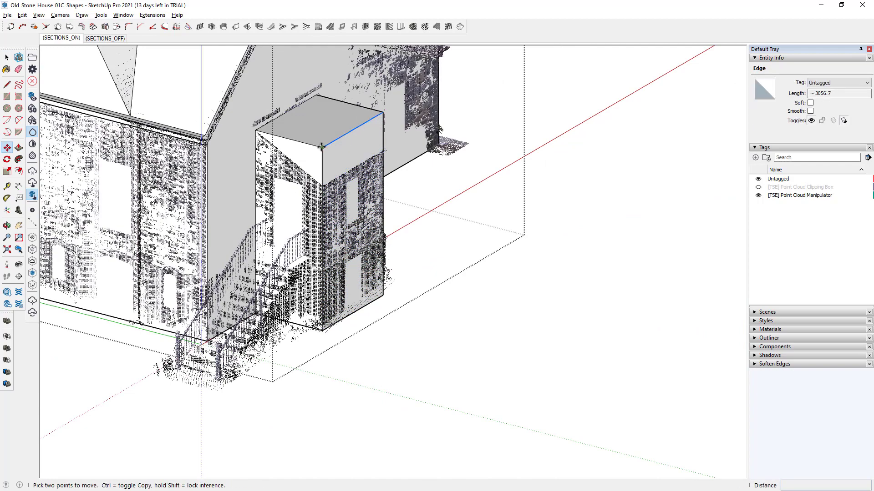
left_click(321, 147)
scroll(322, 173, "up", 3)
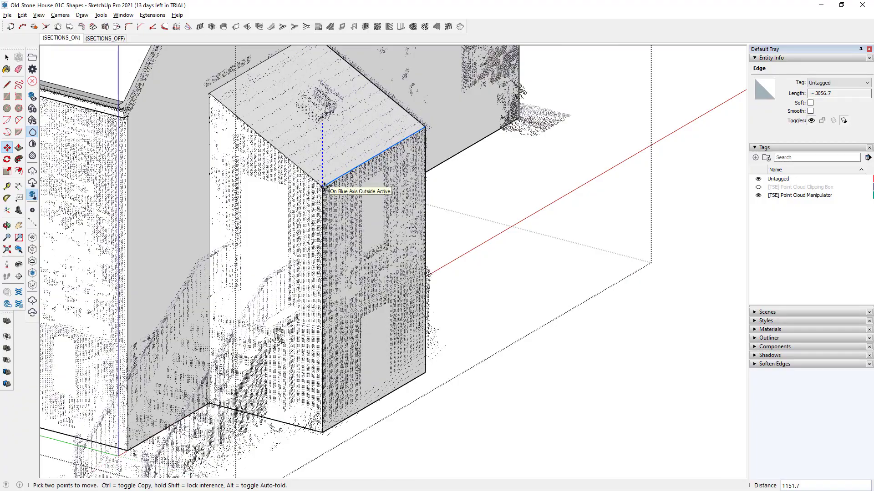
scroll(323, 187, "up", 3)
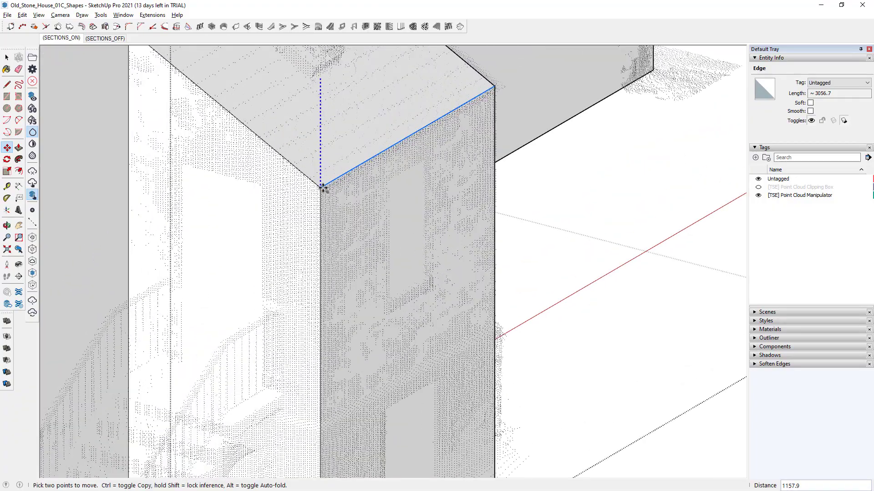
left_click(323, 188)
key("space")
scroll(476, 247, "down", 10)
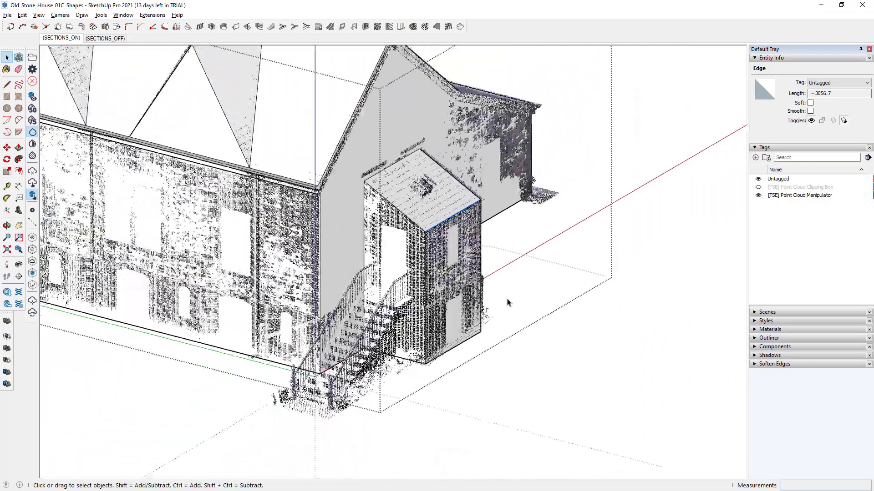
left_click(540, 360)
Turn off the point cloud display and examine the bare house model with its dormers and porch
middle_click_drag(540, 361, 182, 205)
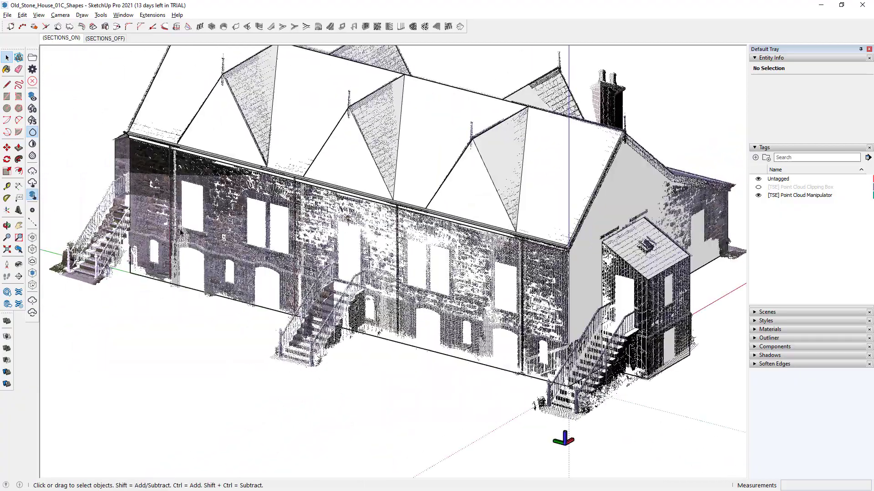
scroll(501, 255, "down", 5)
middle_click_drag(500, 255, 455, 327)
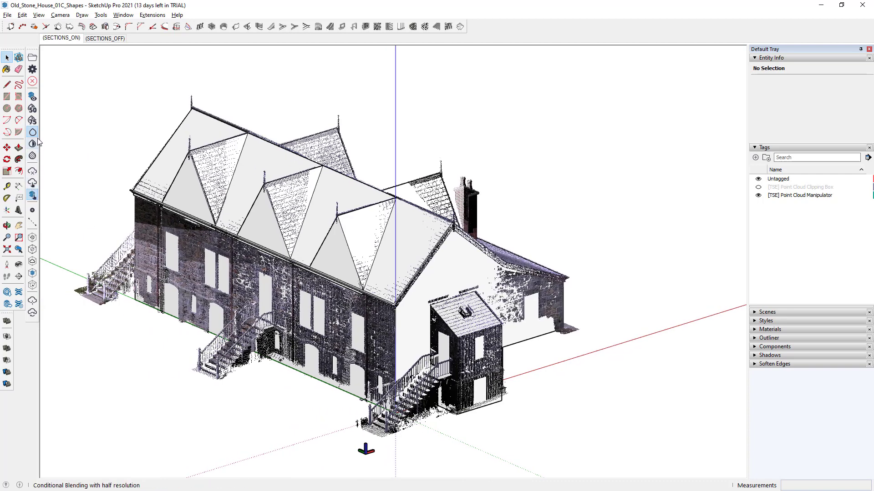
left_click(32, 97)
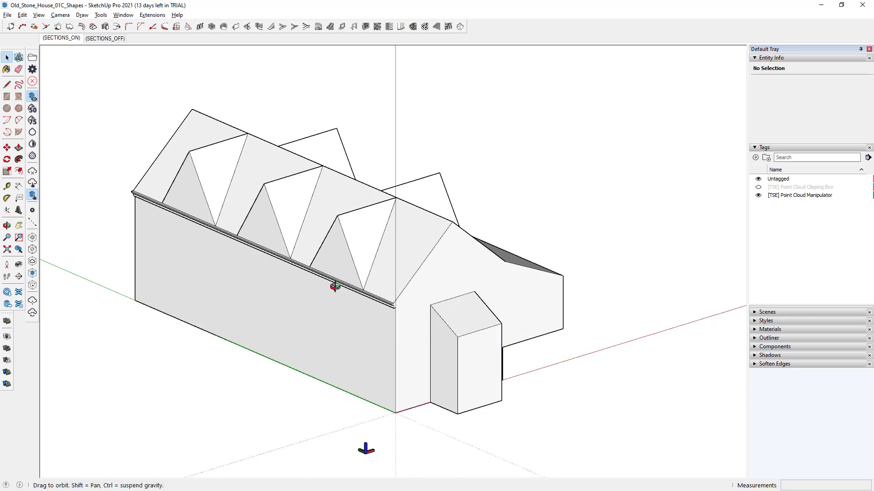
middle_click_drag(333, 287, 403, 386)
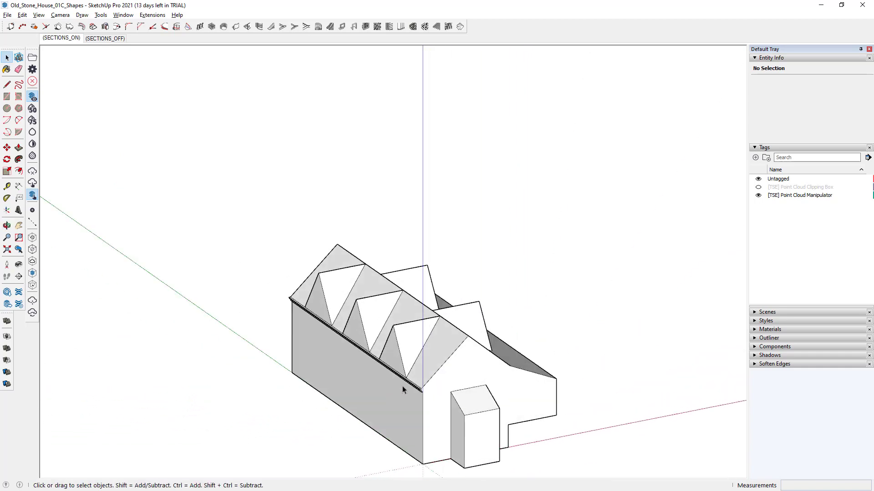
middle_click_drag(291, 278, 253, 238, "shift")
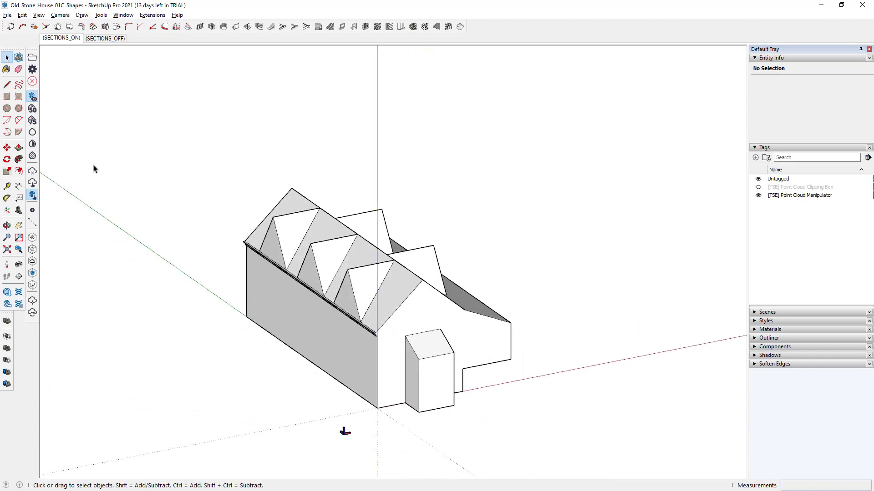
Compare the point cloud over the model with 50% and 75% blending, No Blending, Conditional Blending and Conditional Blending 2
left_click(33, 109)
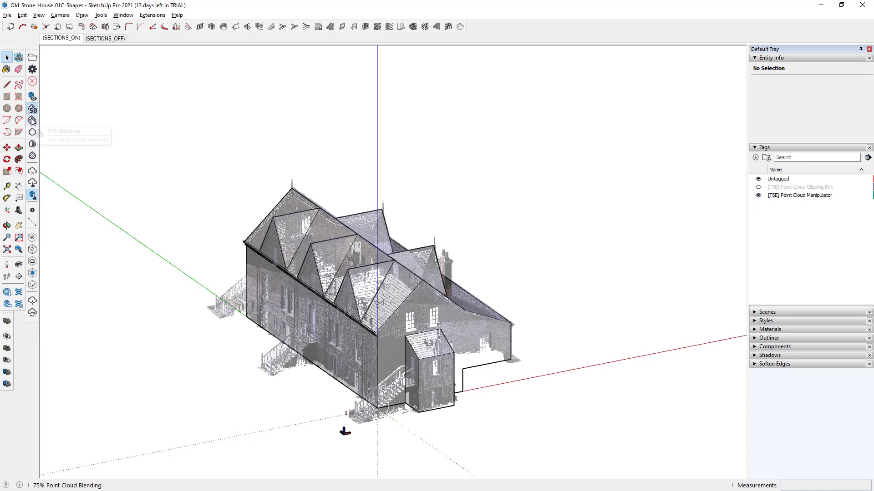
left_click(32, 120)
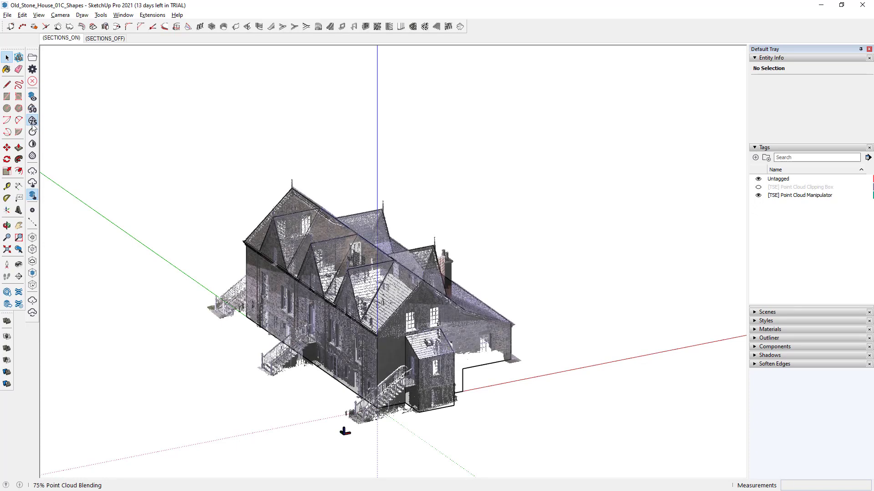
left_click(33, 133)
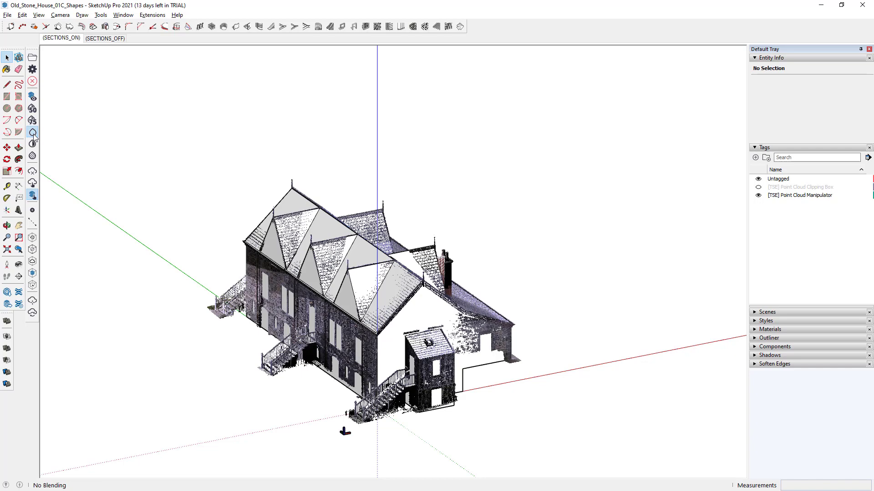
left_click(33, 145)
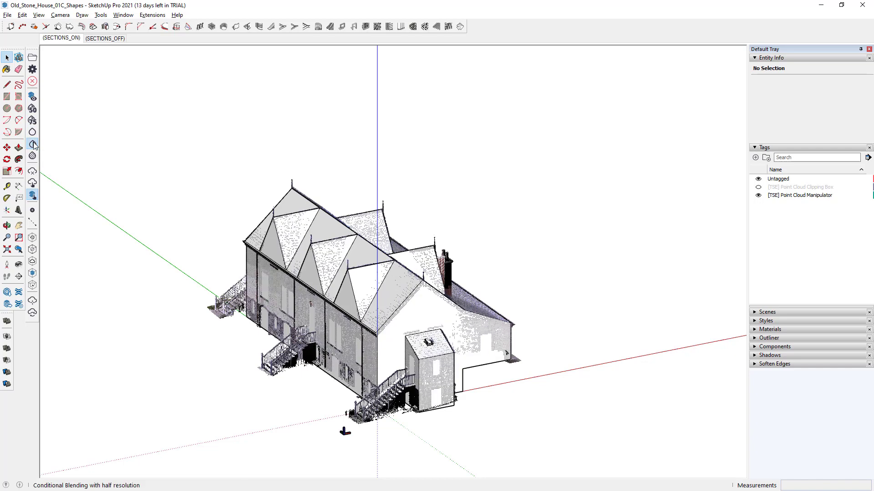
left_click(33, 157)
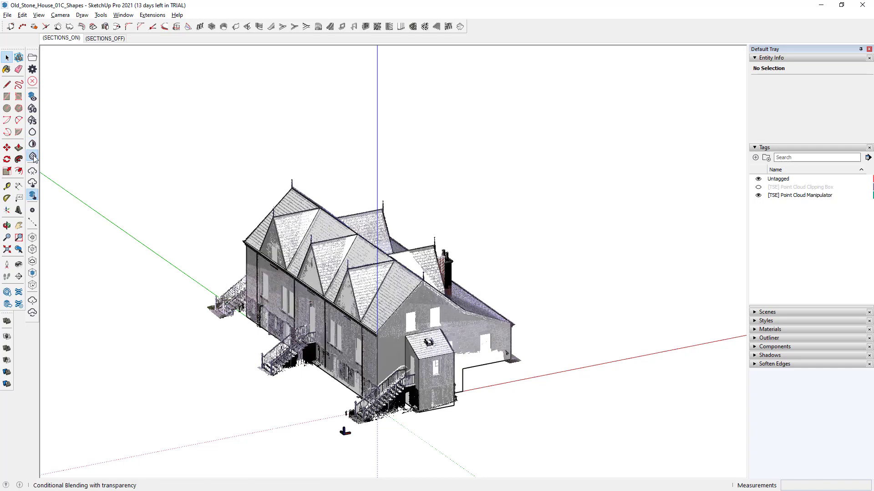
left_click(31, 122)
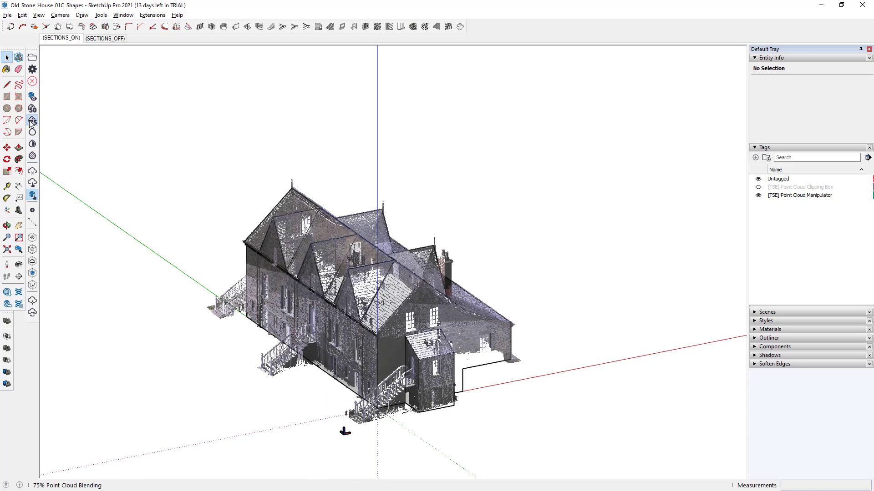
left_click(32, 157)
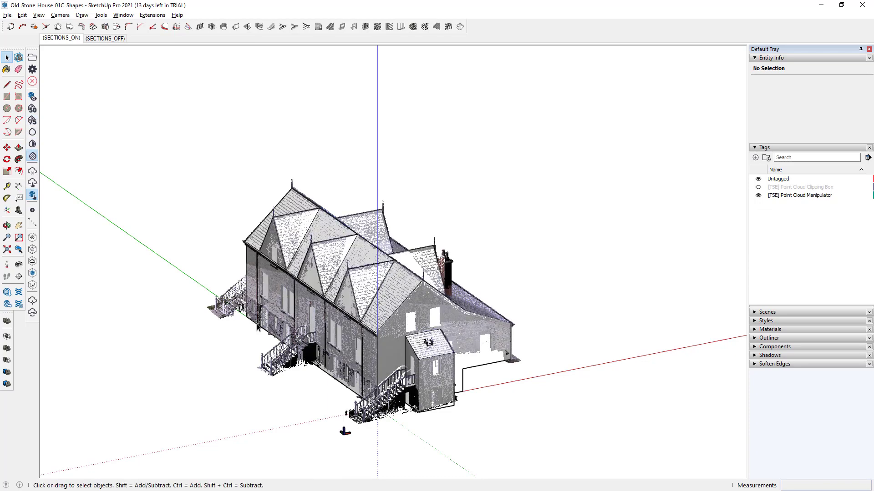
Check No Blending against both conditional blending modes, and inspect the porch on the opposite gable end using Conditional Blending 2
middle_click_drag(249, 256, 387, 277)
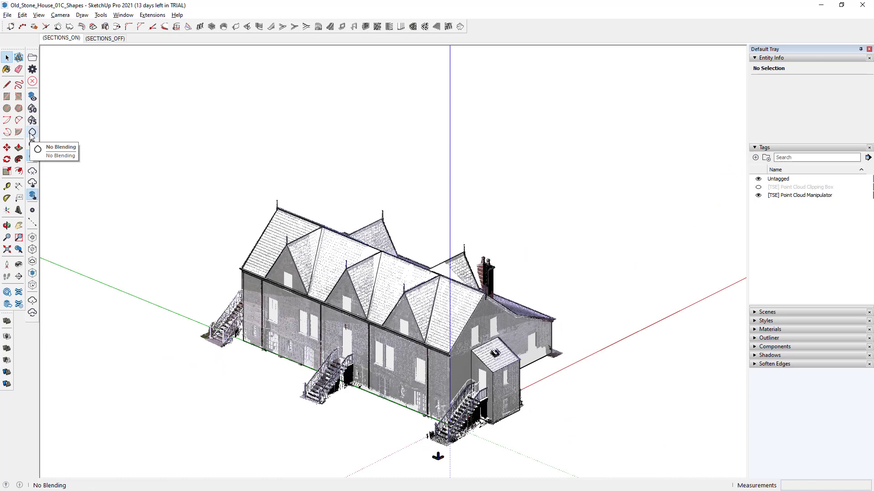
left_click(32, 134)
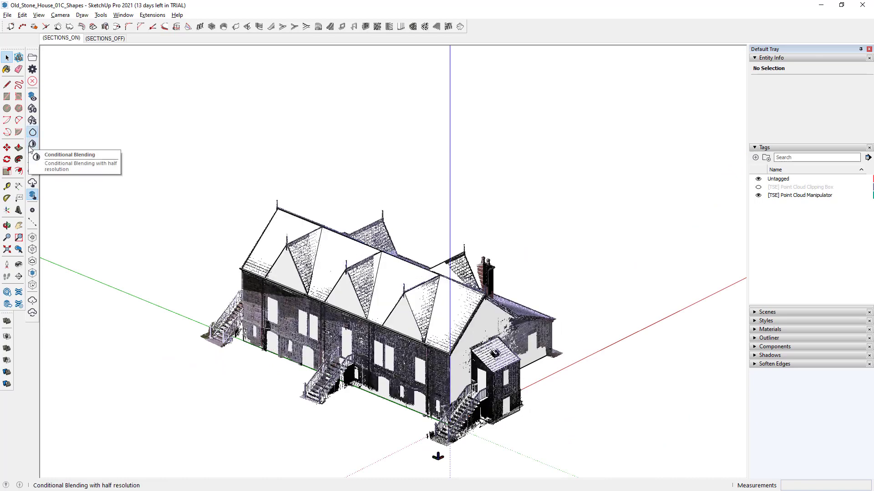
left_click(30, 147)
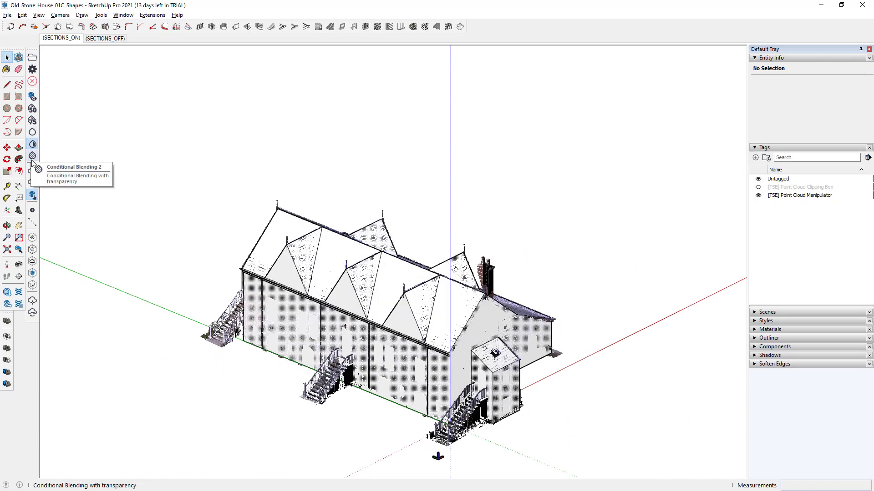
left_click(32, 156)
middle_click_drag(269, 291, 404, 337)
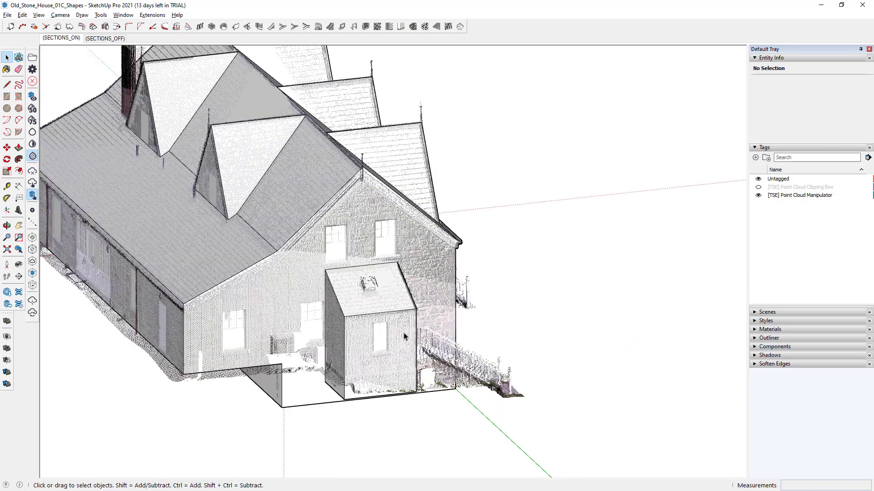
middle_click_drag(392, 283, 386, 310)
scroll(492, 367, "down", 2)
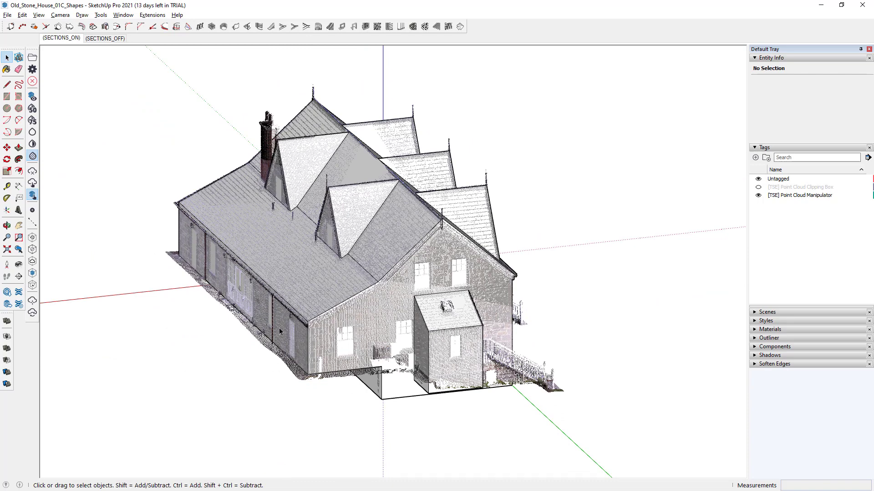
Open the Point Cloud Manager and enlarge the point size to roughly 70% of its range, checking the effect on the house
left_click(32, 72)
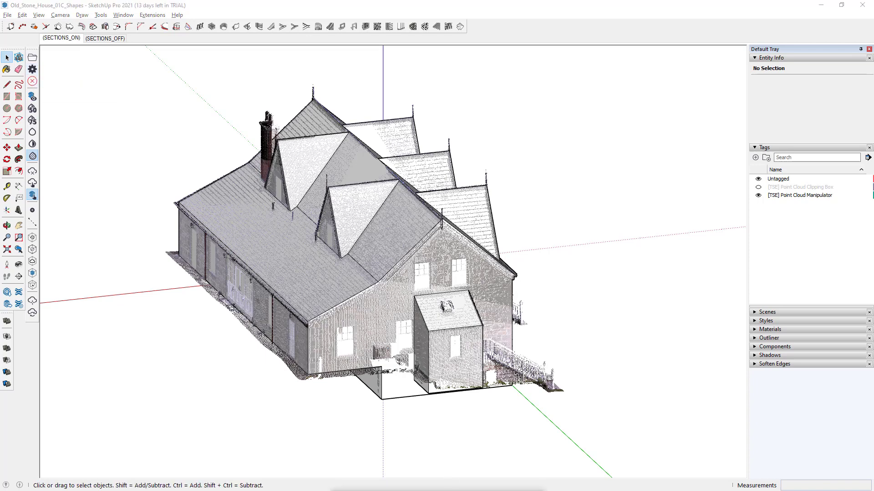
mouse_move(677, 194)
left_mouse_down()
mouse_move(604, 196)
mouse_move(682, 197)
left_mouse_up()
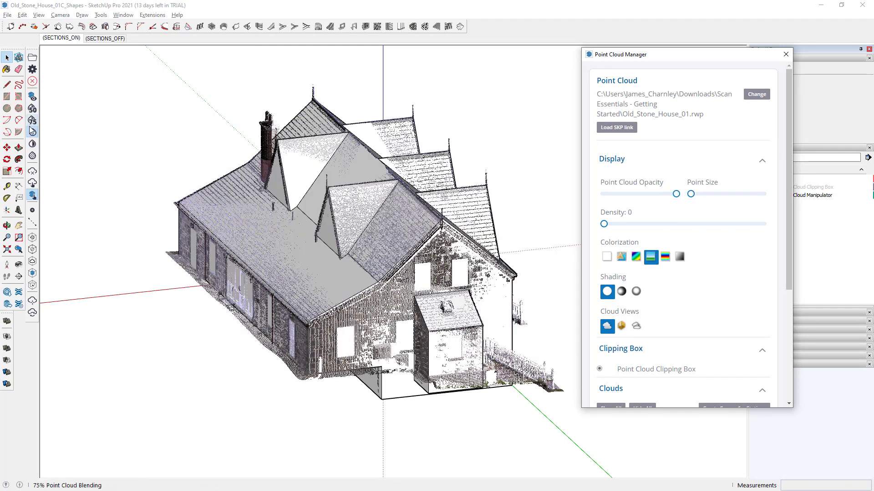
left_click_drag(708, 194, 726, 194)
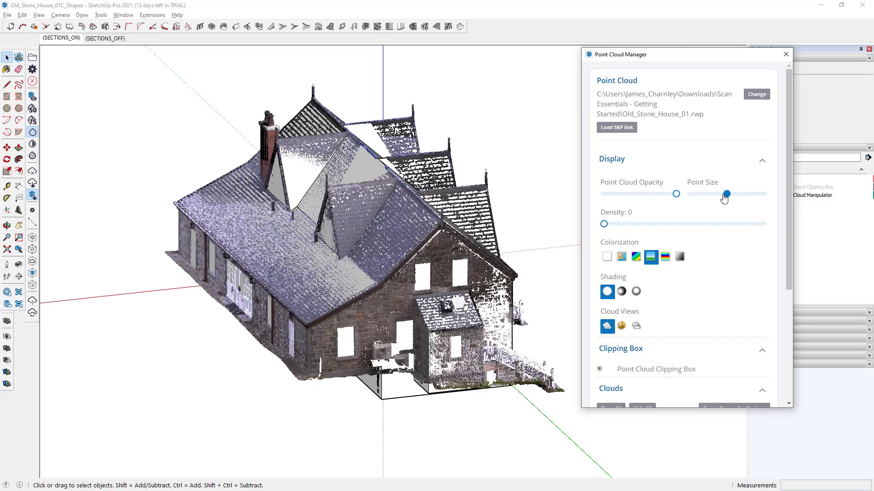
scroll(343, 356, "up", 6)
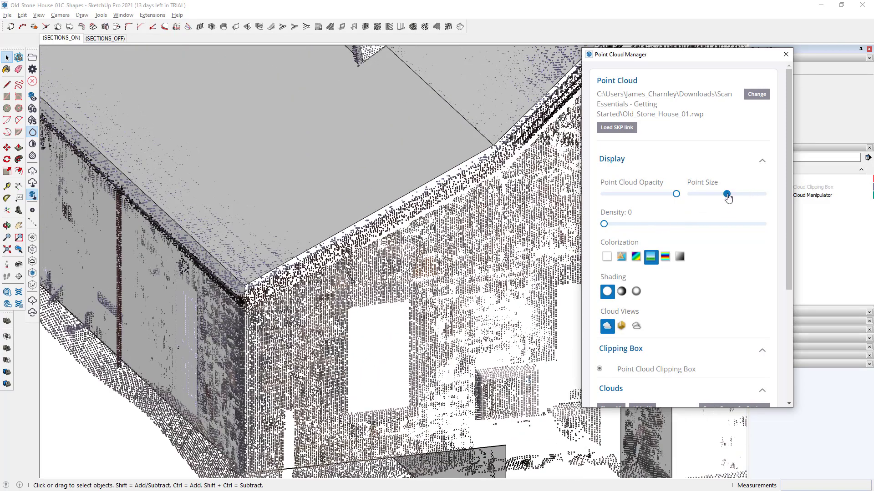
mouse_move(727, 197)
left_mouse_down()
mouse_move(747, 199)
mouse_move(714, 200)
mouse_move(760, 197)
mouse_move(715, 203)
left_mouse_up()
left_click_drag(696, 201, 740, 198)
scroll(477, 213, "down", 10)
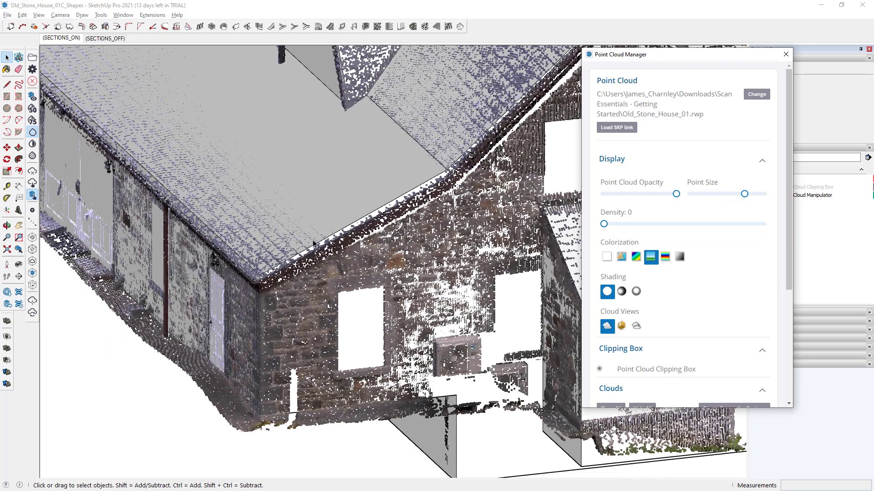
scroll(247, 230, "up", 5)
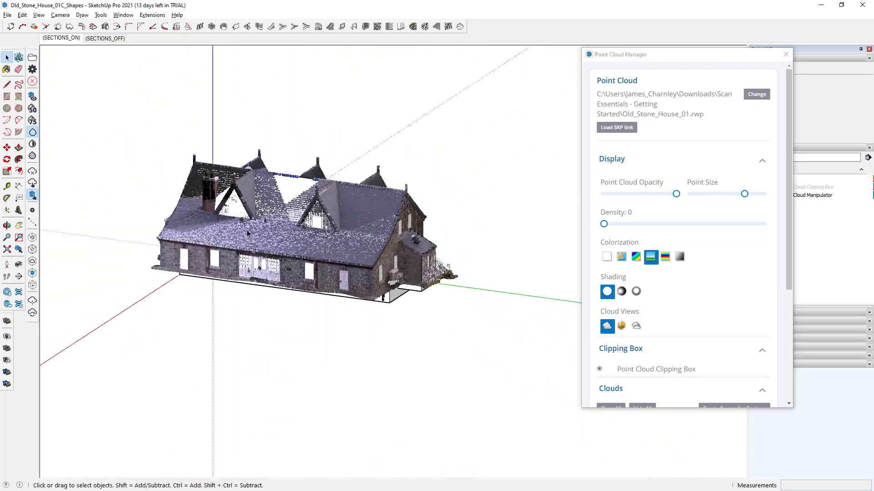
middle_click_drag(242, 177, 514, 230)
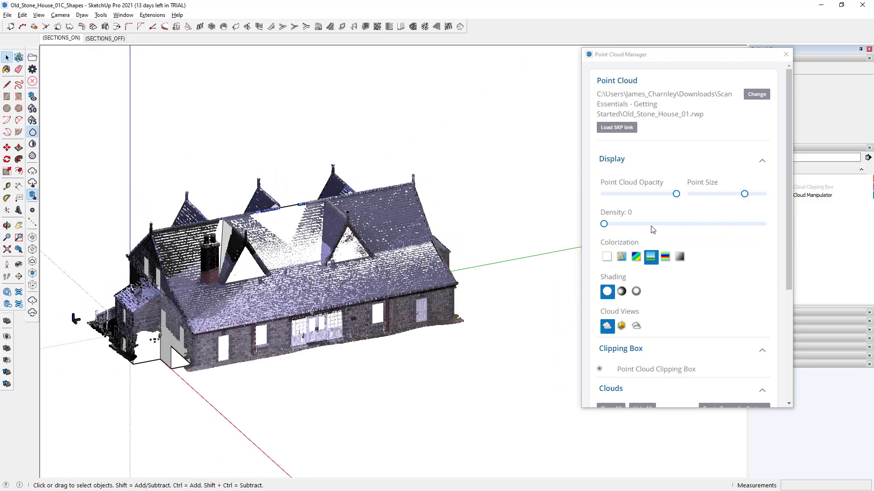
Compare how the point cloud displays on the house at density 100 and at density 32
left_click_drag(605, 225, 769, 230)
scroll(324, 322, "up", 5)
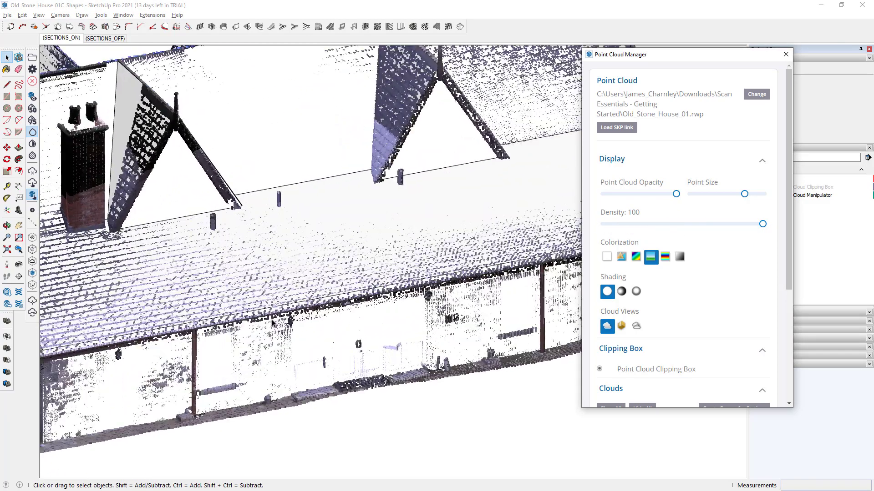
scroll(273, 320, "down", 3)
middle_click_drag(217, 330, 282, 291)
scroll(248, 279, "down", 3)
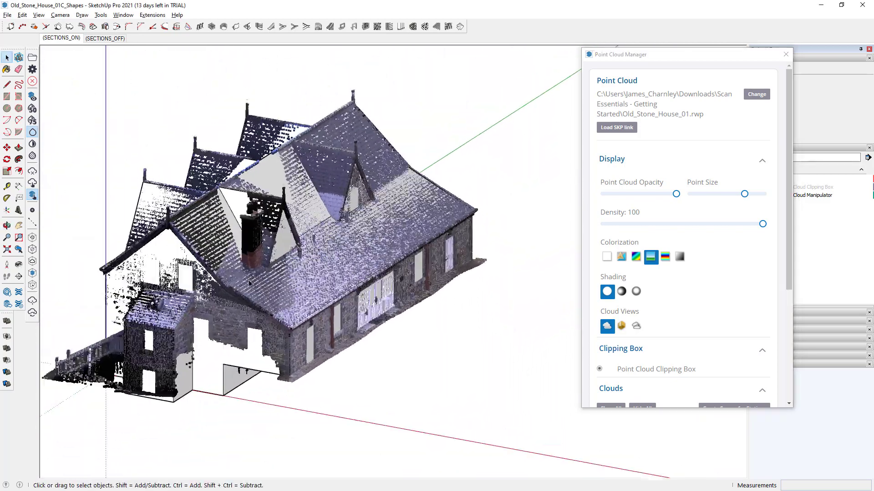
scroll(215, 287, "up", 6)
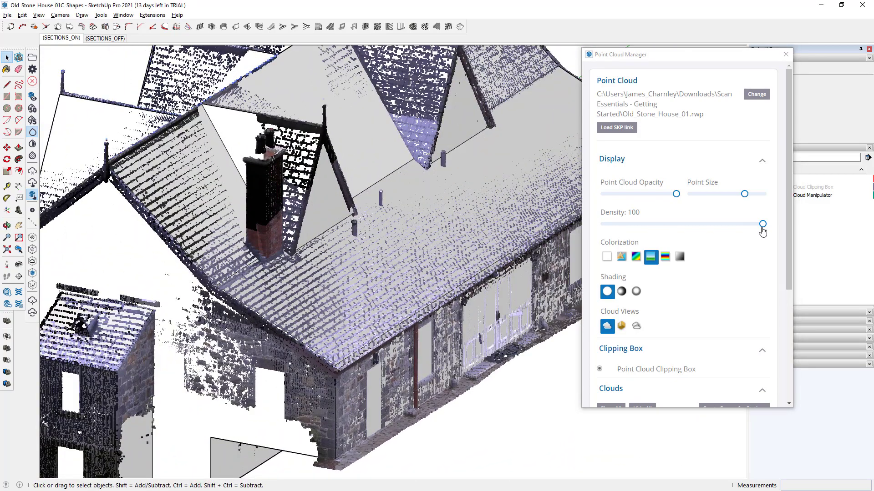
left_click_drag(762, 230, 581, 248)
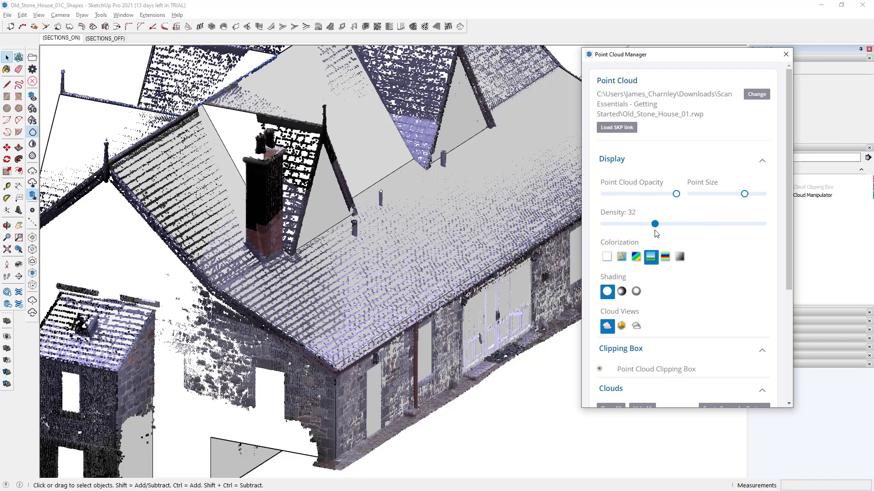
scroll(371, 320, "down", 3)
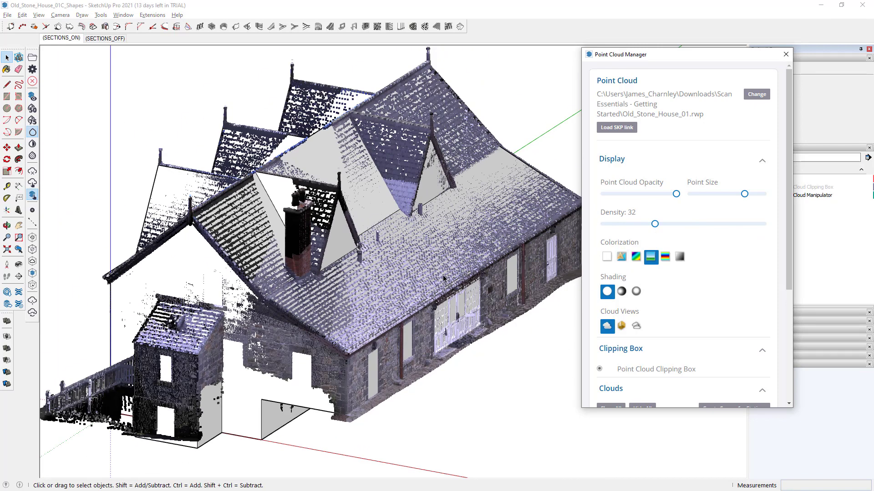
Set the point cloud density to 100 and reduce the point size to about a quarter of its range
left_click_drag(664, 229, 726, 229)
left_click_drag(711, 243, 700, 244)
left_click_drag(737, 198, 707, 199)
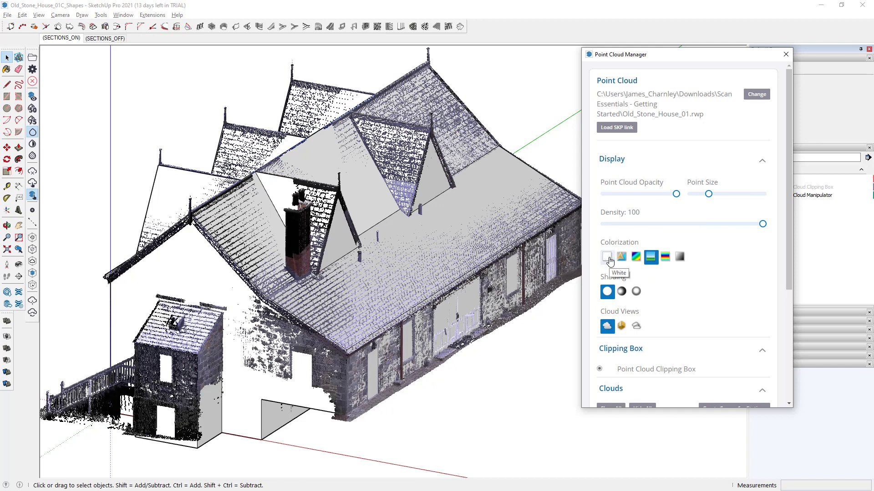
Hide the modelled house so only the point cloud remains, and view the cloud from the gable end with the porch
left_click(200, 276)
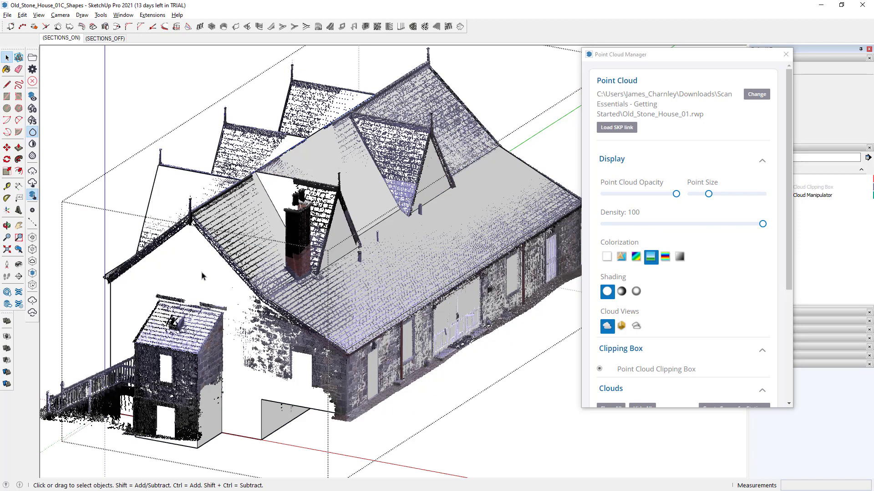
left_click(276, 388)
middle_click_drag(414, 384, 298, 348)
scroll(338, 293, "down", 3)
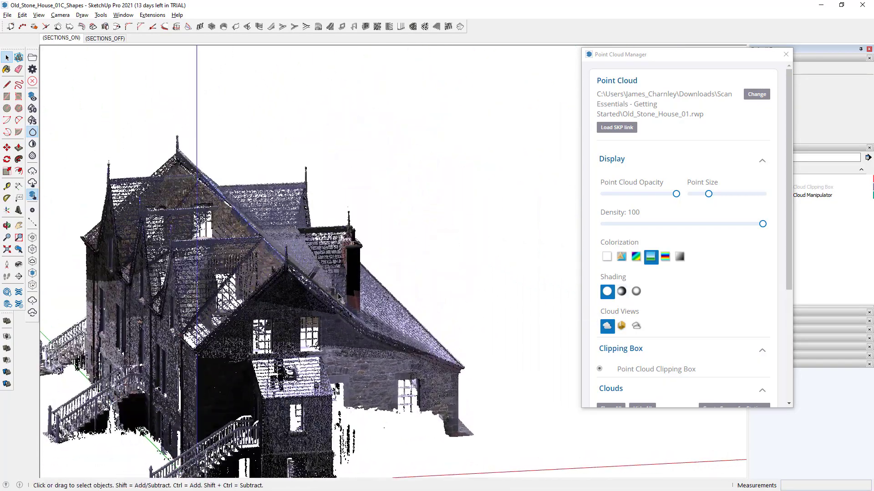
middle_click_drag(337, 293, 387, 291)
scroll(386, 291, "up", 4)
Try the White colorization on the point cloud and view it against the background
left_click(631, 260)
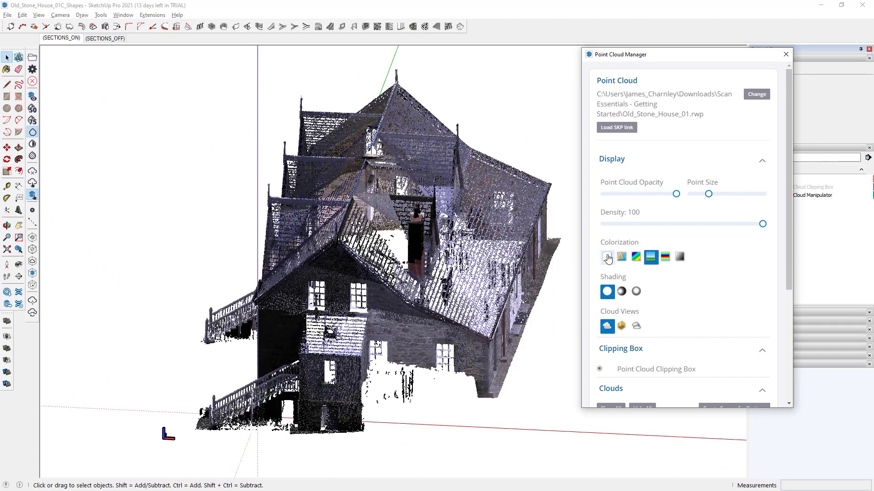
left_click(608, 258)
middle_click_drag(421, 296, 448, 285)
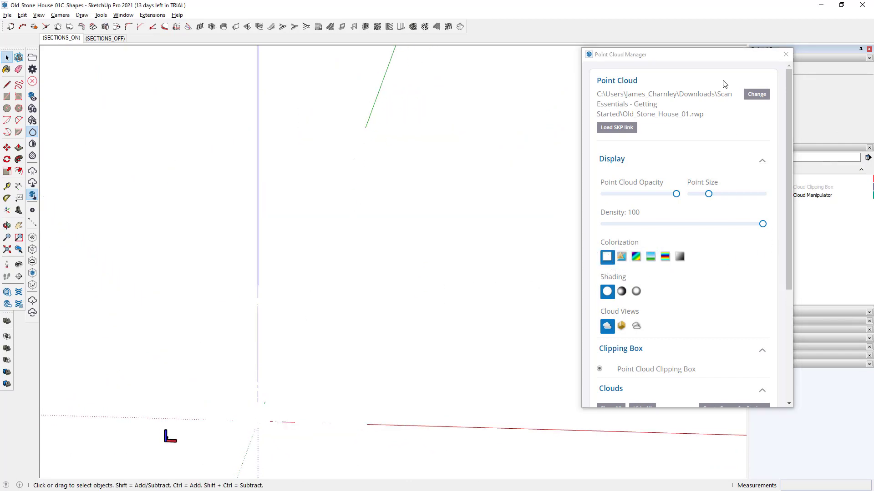
Move the Point Cloud Manager clear of the tray and open the background settings of the SECTIONS_ON style
left_click_drag(730, 64, 669, 55)
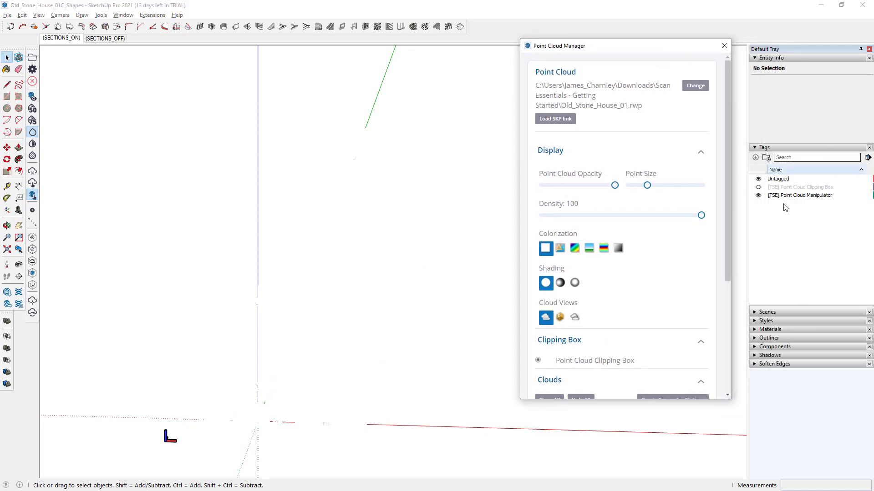
left_click(755, 148)
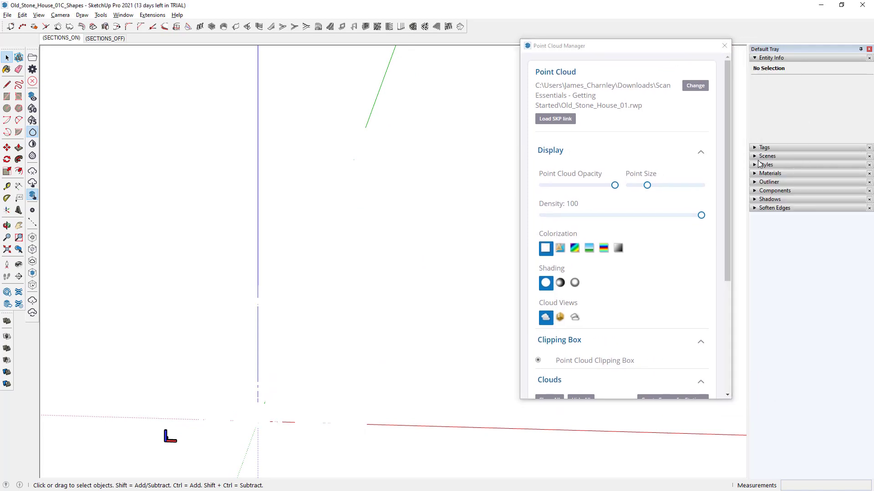
left_click(758, 165)
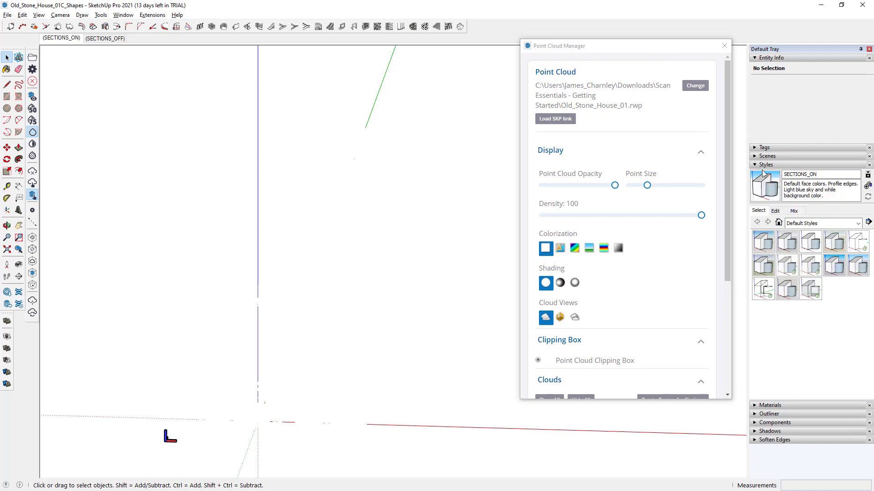
left_click(777, 211)
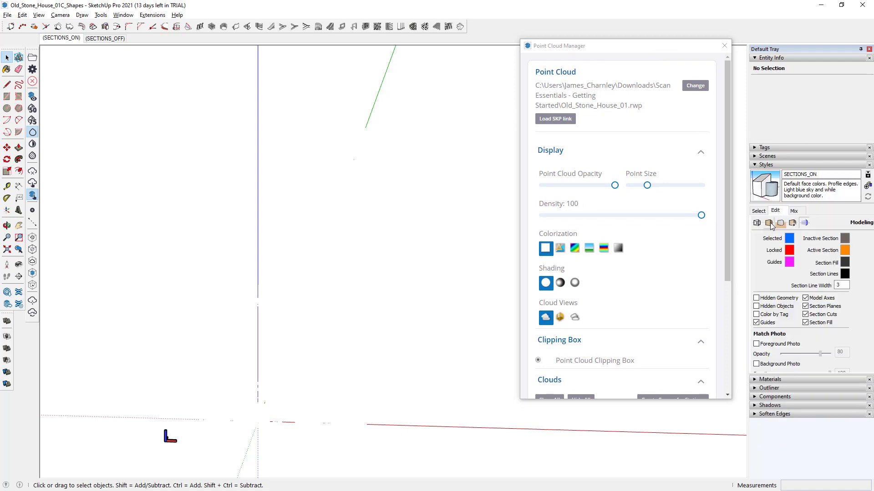
left_click(780, 223)
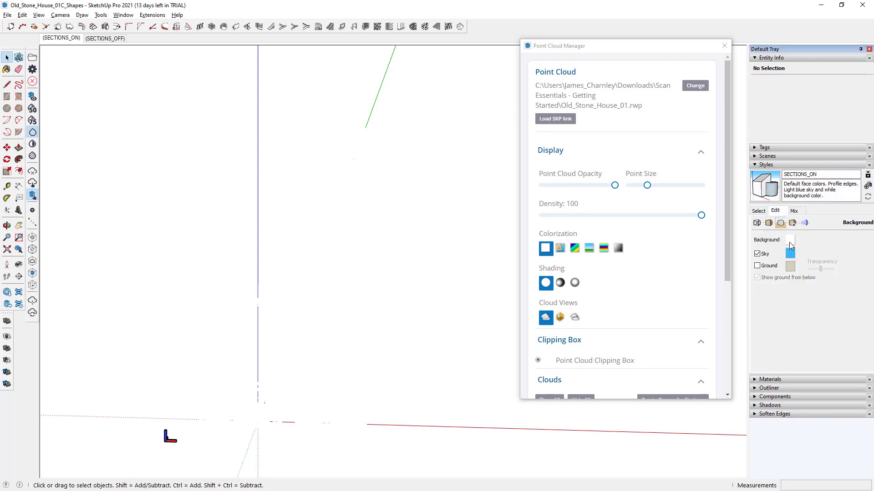
Try Station Color and Color Coded Intensity on the point cloud, and examine the intensity colours around the house
left_click(561, 249)
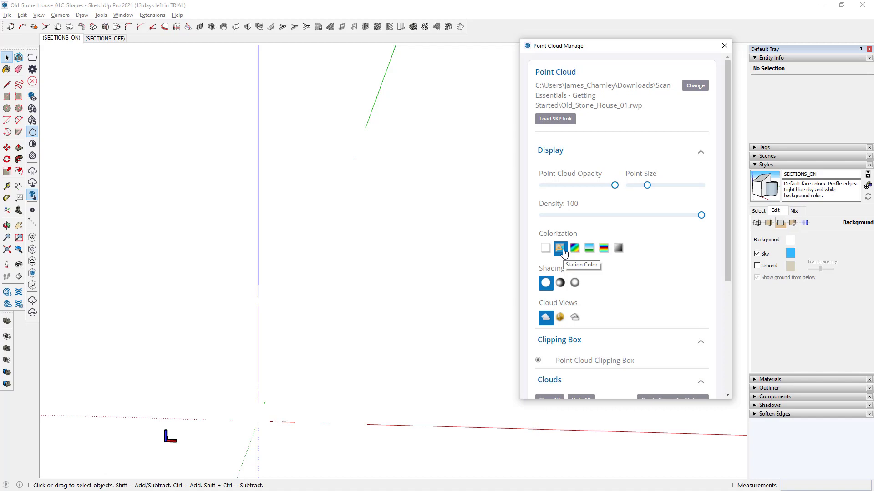
left_click(575, 248)
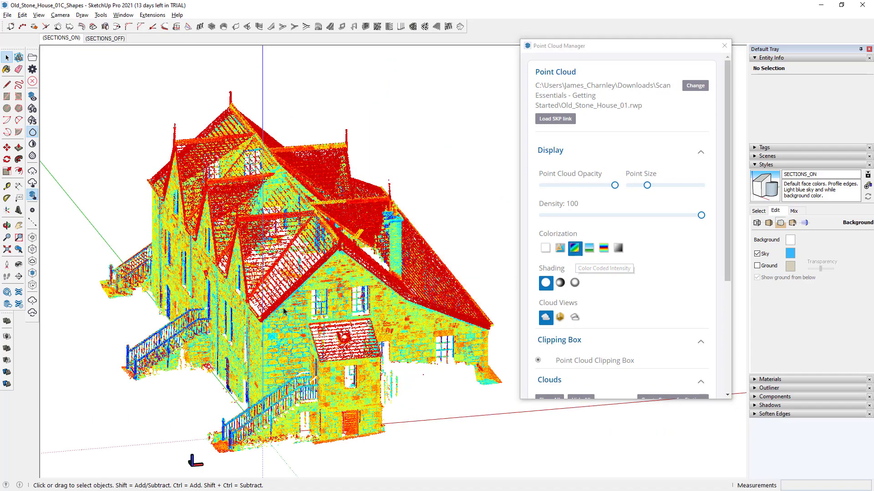
middle_click_drag(273, 319, 437, 319)
scroll(219, 336, "down", 3)
scroll(218, 337, "up", 5)
scroll(182, 378, "down", 2)
scroll(174, 377, "up", 5)
scroll(174, 377, "up", 3)
scroll(189, 374, "down", 5)
scroll(288, 345, "down", 2)
scroll(387, 345, "down", 3)
scroll(387, 346, "up", 4)
Colour the point cloud with repeating rainbow height bands and view the house straight on
left_click(589, 248)
left_click(603, 249)
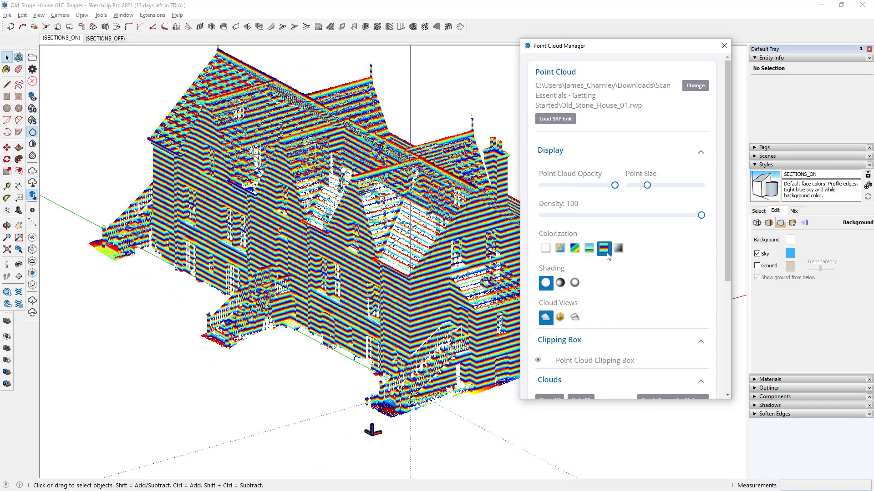
key("F2")
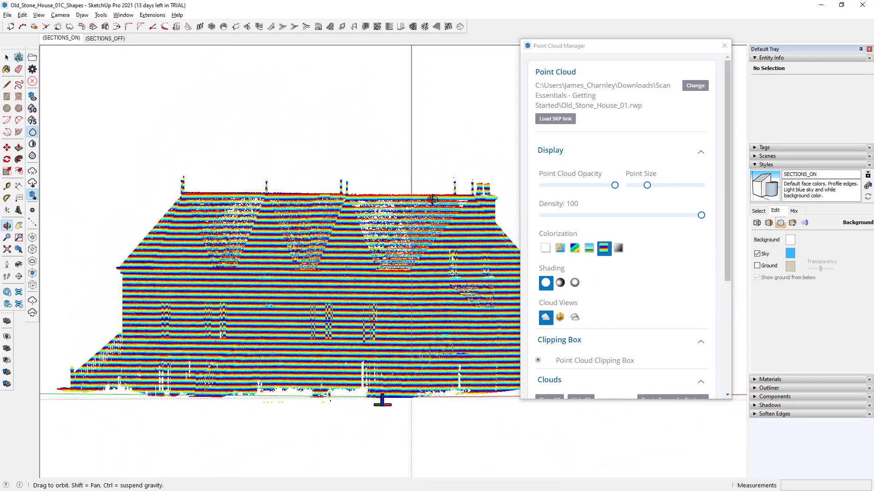
Check Grey Scaled Intensity on the dormered facade and return the point cloud to its real scan colours
left_click(619, 249)
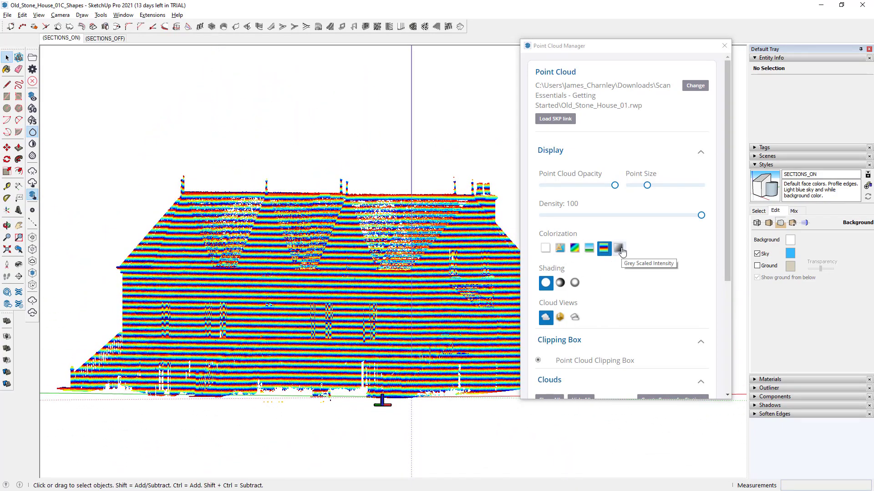
middle_click_drag(392, 335, 357, 313)
scroll(357, 313, "up", 2)
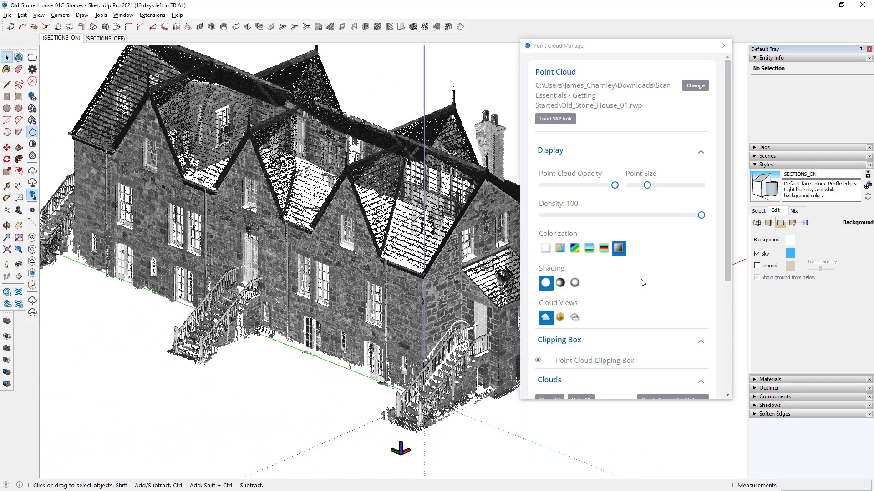
left_click(593, 251)
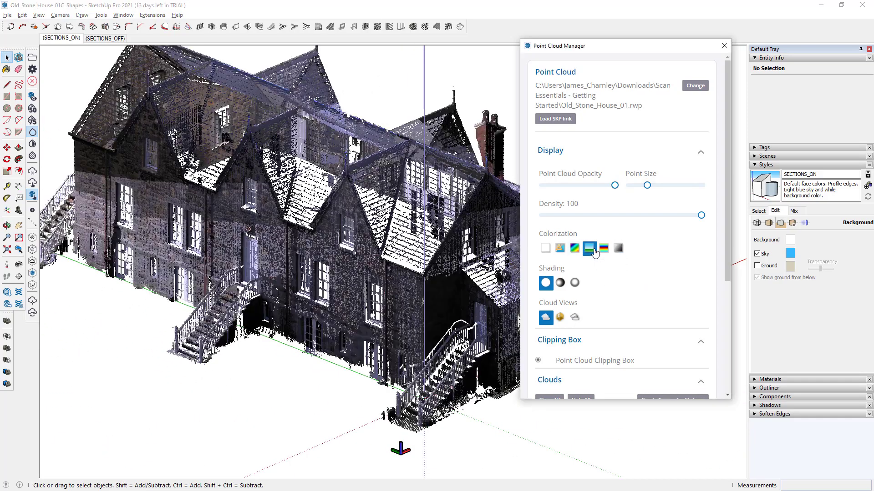
Compare Normal Shading and the third shading mode on the point cloud, and return it to unshaded display
left_click(560, 283)
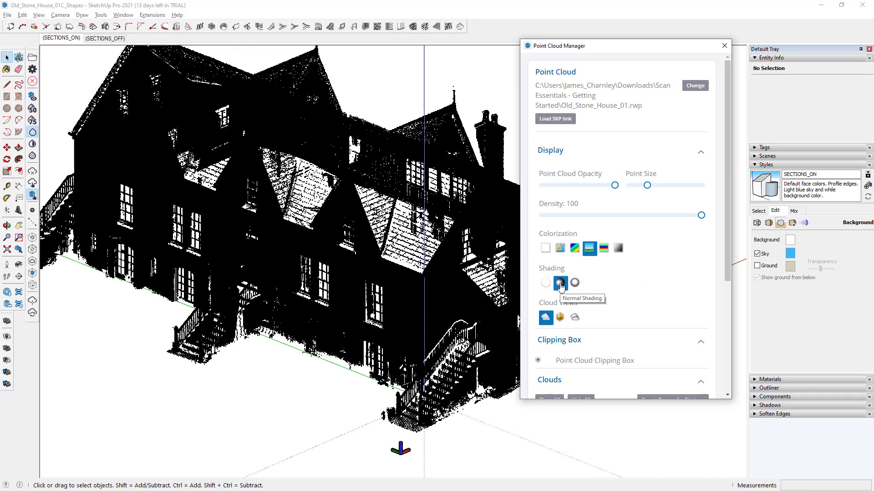
left_click(576, 283)
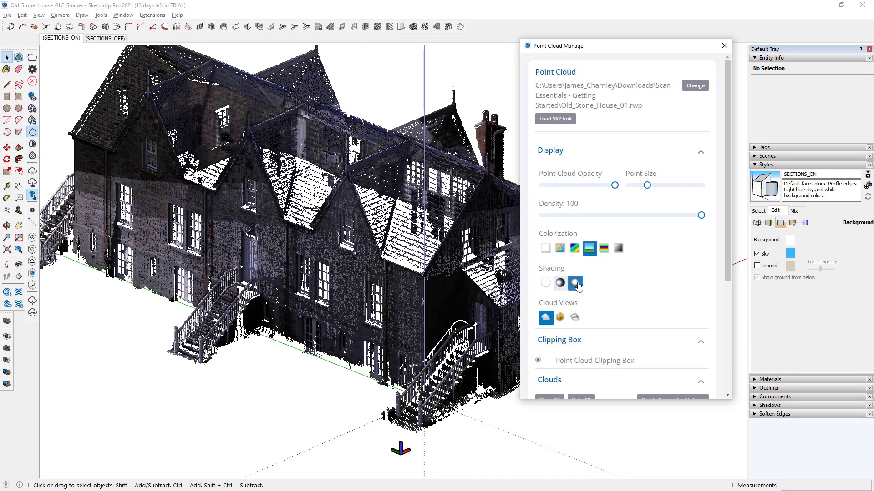
left_click(550, 284)
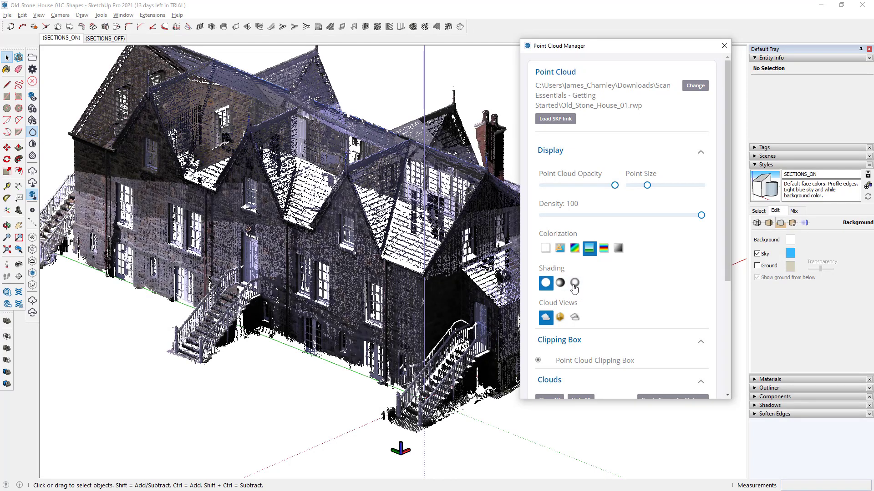
left_click(574, 284)
left_click(544, 285)
Turn on the Inspection Map for the point cloud and bring the modelled house back into view for comparison
scroll(542, 273, "down", 4)
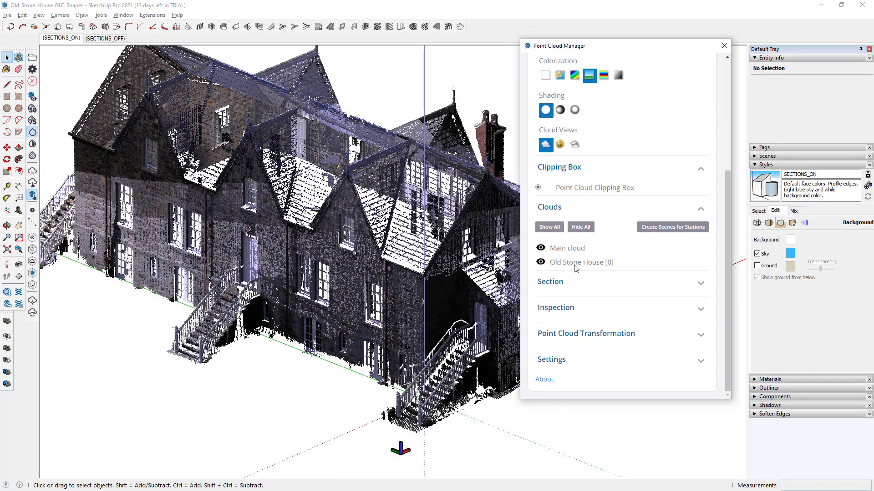
left_click(600, 308)
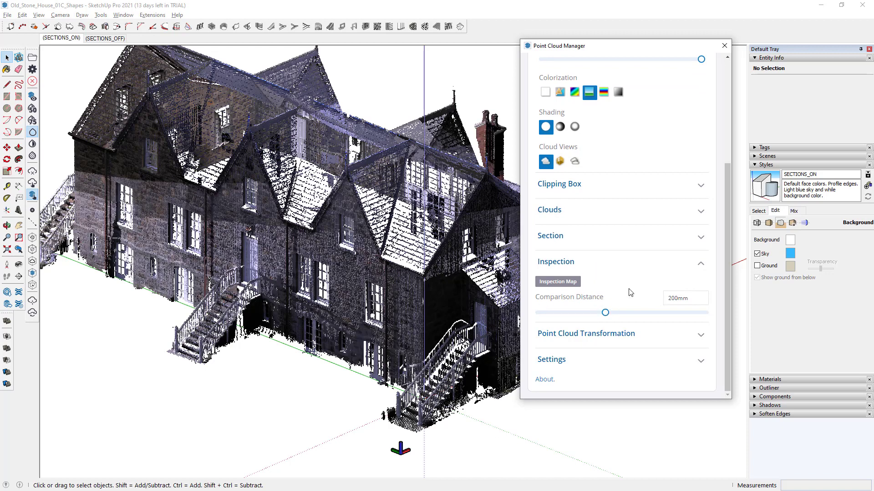
left_click(567, 286)
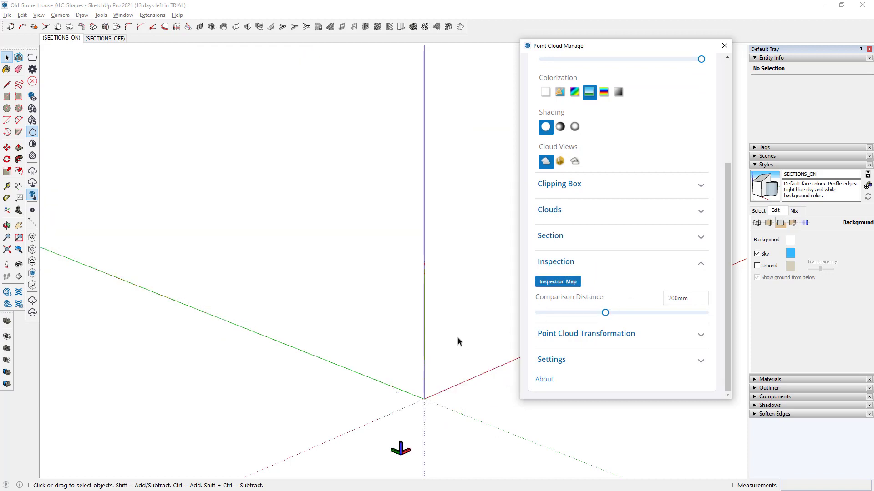
left_click(477, 400)
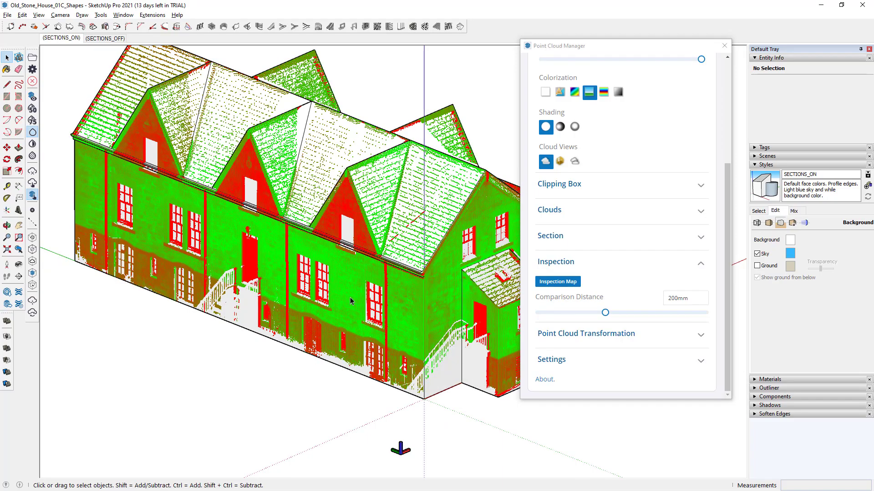
Examine the Inspection Map on the entrance facade, dormers, gable end and porch to compare the model with the cloud
middle_click_drag(307, 290, 287, 315)
scroll(273, 307, "up", 5)
scroll(261, 300, "down", 4)
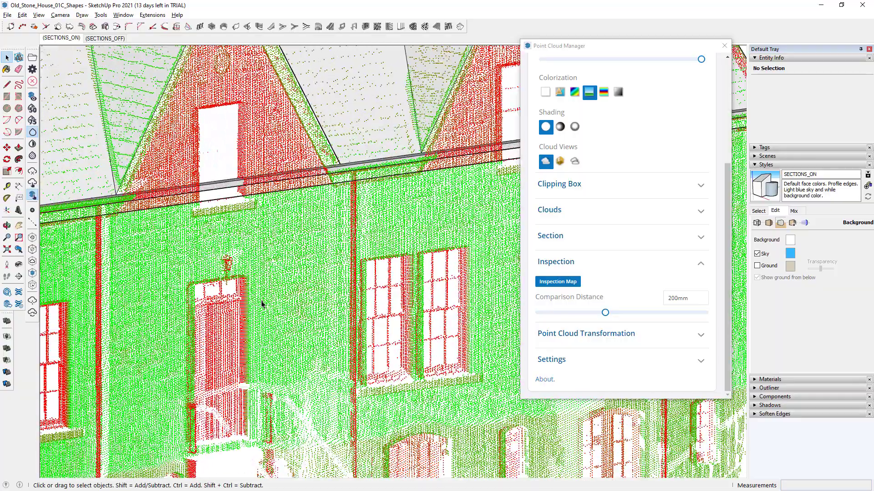
scroll(277, 311, "up", 3)
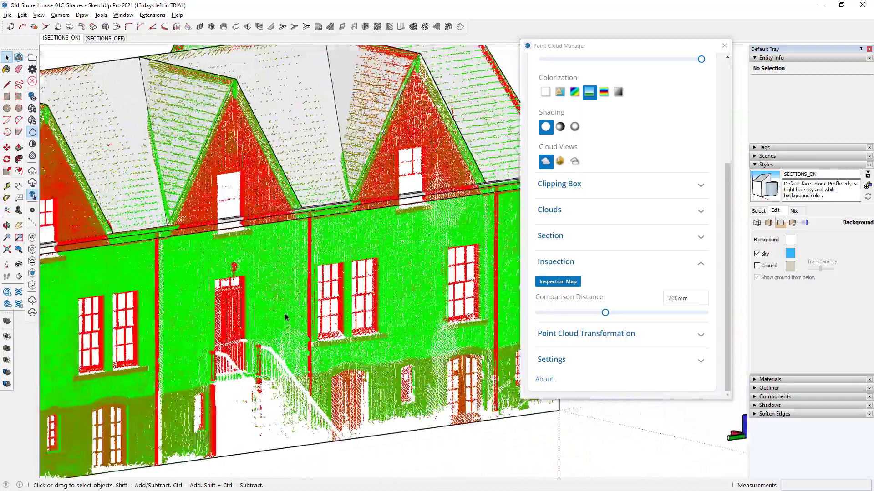
scroll(282, 309, "down", 2)
scroll(282, 307, "down", 6)
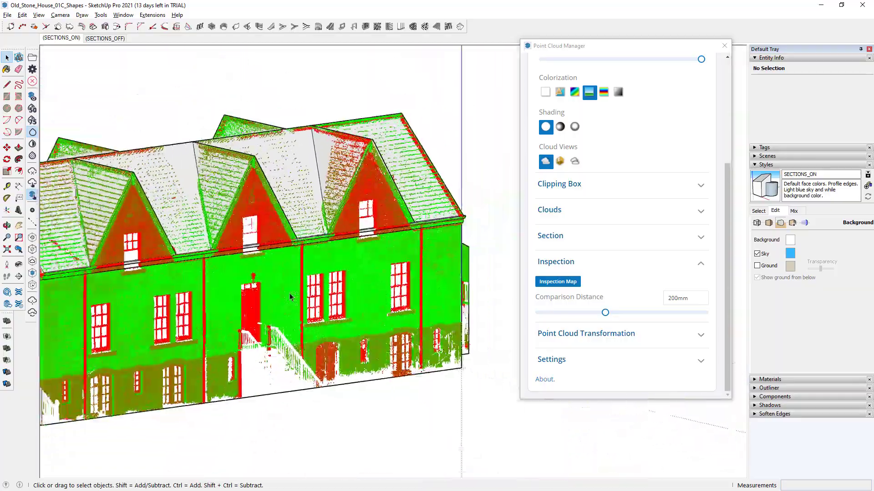
middle_click_drag(157, 314, 351, 312)
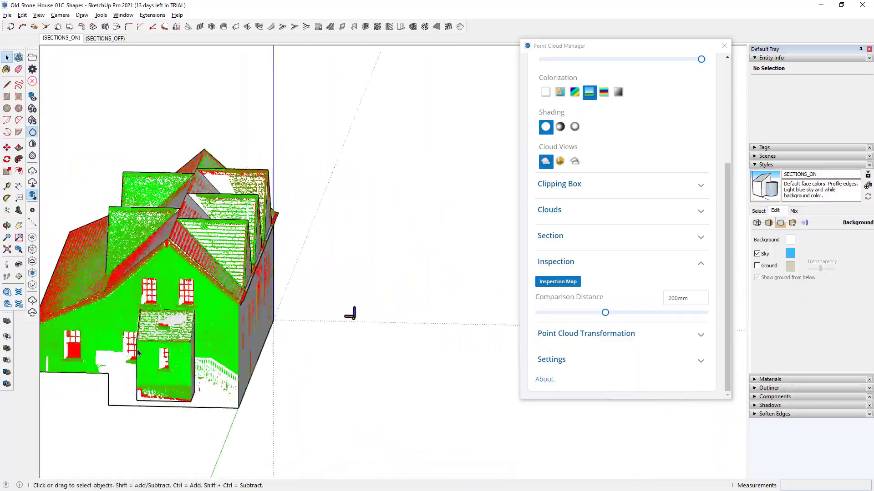
scroll(146, 357, "up", 5)
middle_click_drag(204, 341, 230, 294)
scroll(229, 293, "down", 5)
middle_click_drag(464, 267, 428, 269)
Open the comparison distance for editing and examine the deviations on the porch roof and the surrounding walls
double_click(700, 300)
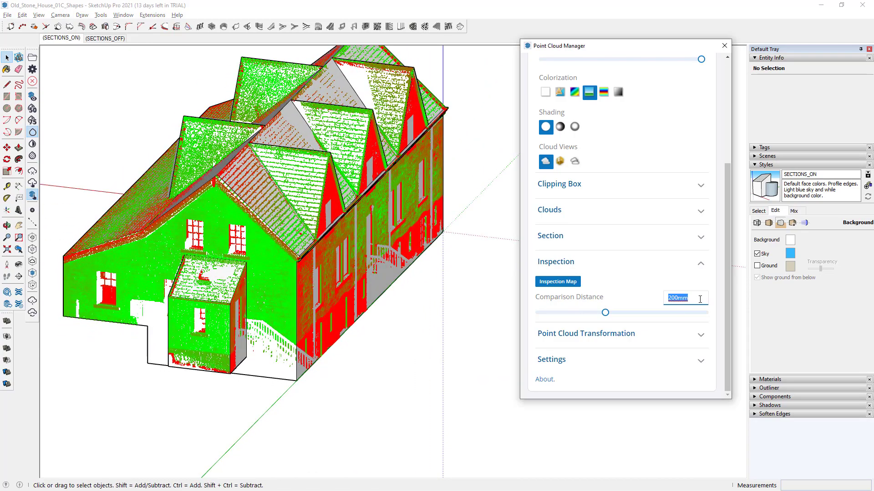
scroll(163, 268, "down", 2)
middle_click_drag(163, 268, 145, 292)
scroll(145, 292, "up", 6)
middle_click_drag(318, 237, 309, 290)
scroll(266, 282, "down", 4)
scroll(266, 282, "up", 2)
scroll(230, 364, "up", 8)
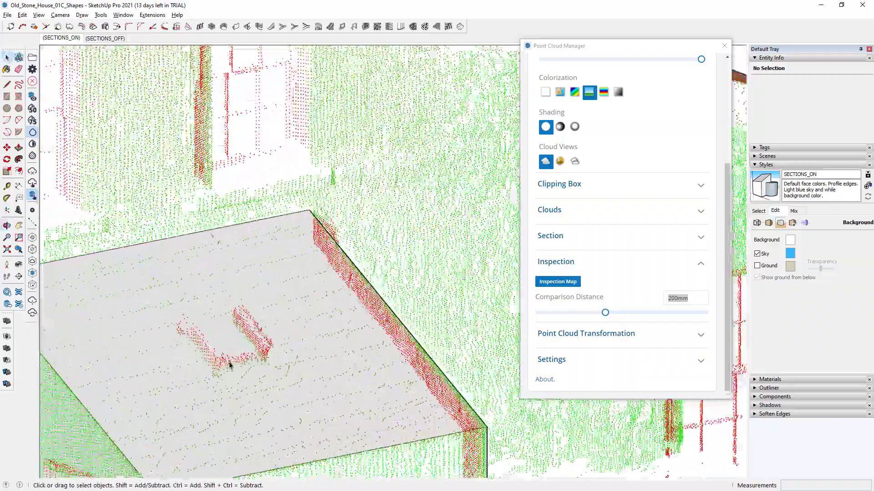
middle_click_drag(230, 364, 329, 296)
key("space")
scroll(329, 296, "down", 10)
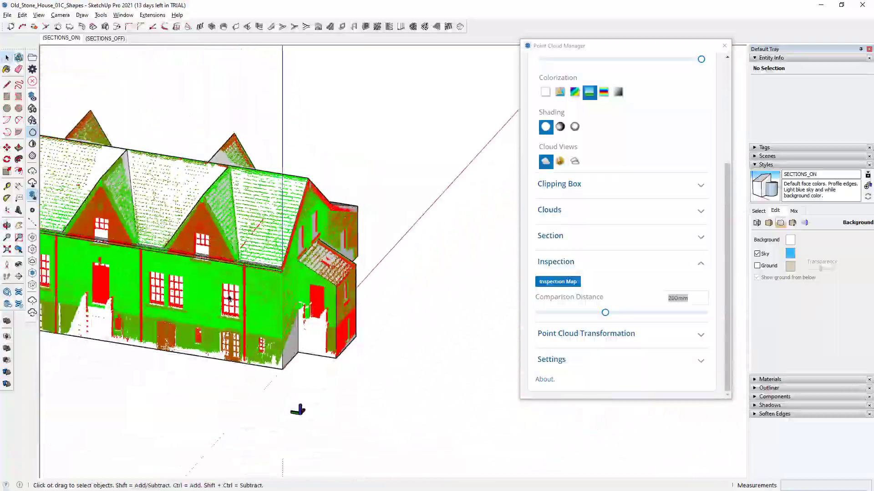
Examine the Inspection Map along the eaves, dormer gables, windows and drainpipes, viewing the entrance facade from both ends
scroll(230, 301, "up", 8)
middle_click_drag(230, 301, 210, 229)
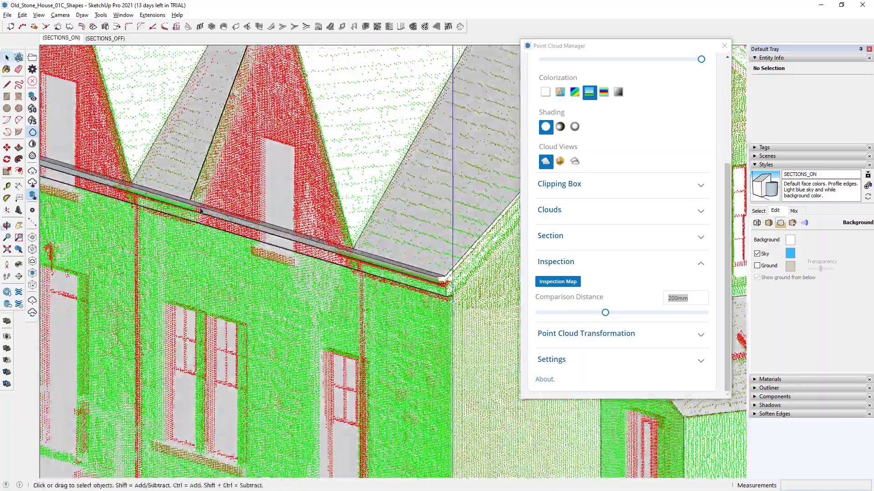
scroll(280, 209, "down", 2)
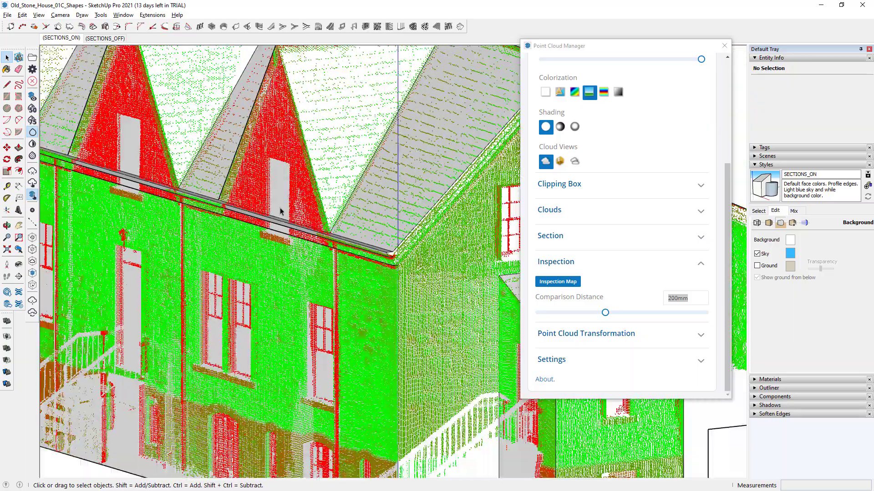
scroll(274, 205, "down", 4)
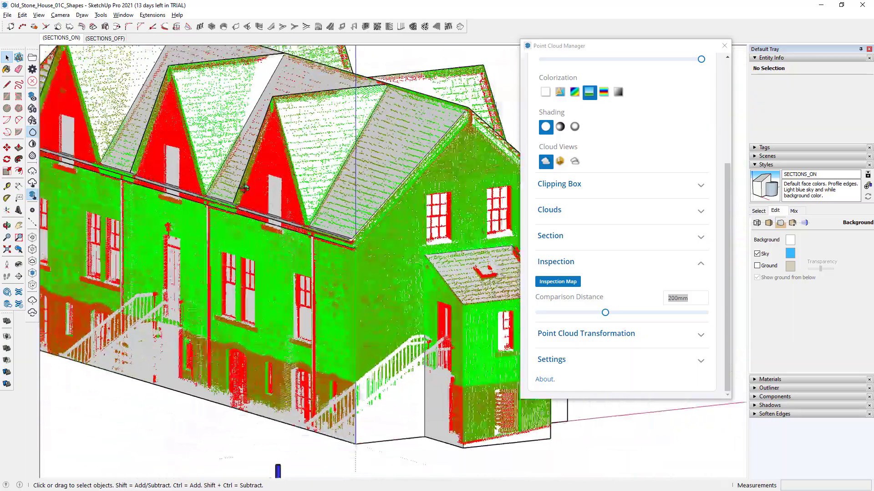
middle_click_drag(296, 214, 403, 421)
scroll(346, 233, "up", 2)
scroll(320, 240, "down", 4)
scroll(273, 250, "up", 5)
scroll(273, 251, "down", 2)
scroll(412, 363, "down", 3)
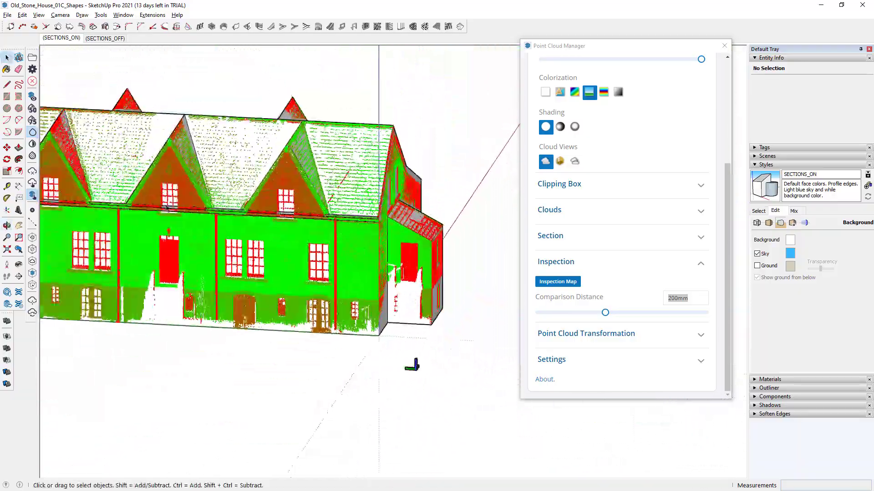
middle_click_drag(336, 286, 360, 309, "shift")
scroll(414, 300, "up", 6)
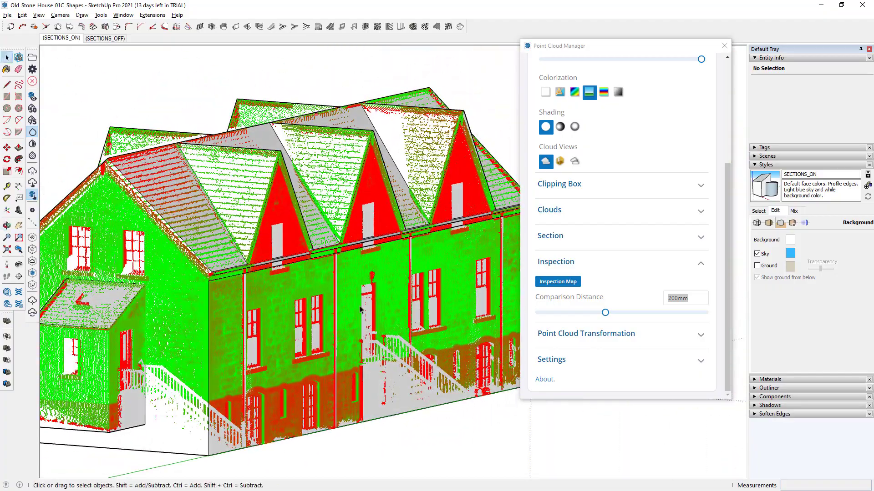
Set the Inspection Map's comparison distance to 100mm and check the deviations across the entrance facade
left_click_drag(697, 300, 648, 299)
type("10")
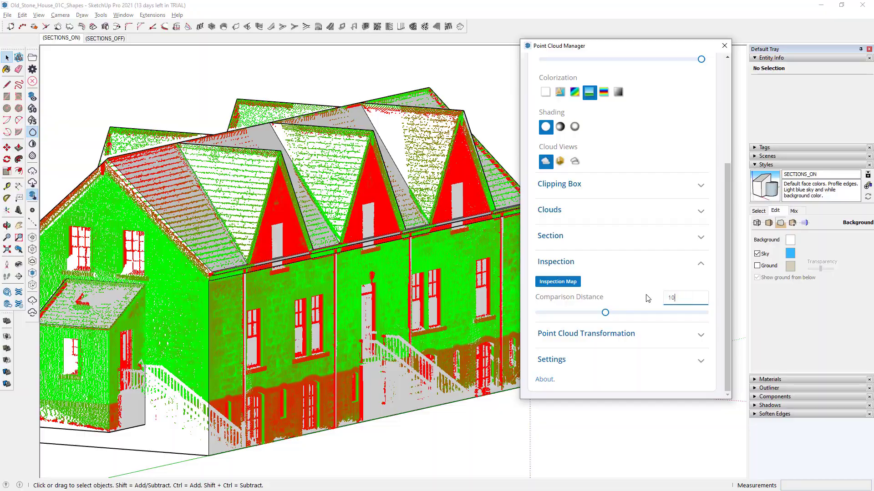
type("0mm")
middle_click_drag(487, 370, 510, 323)
Set the comparison distance to 500mm and examine the deviations on the gable end, porch, dormers and entrance facade
left_click(703, 294)
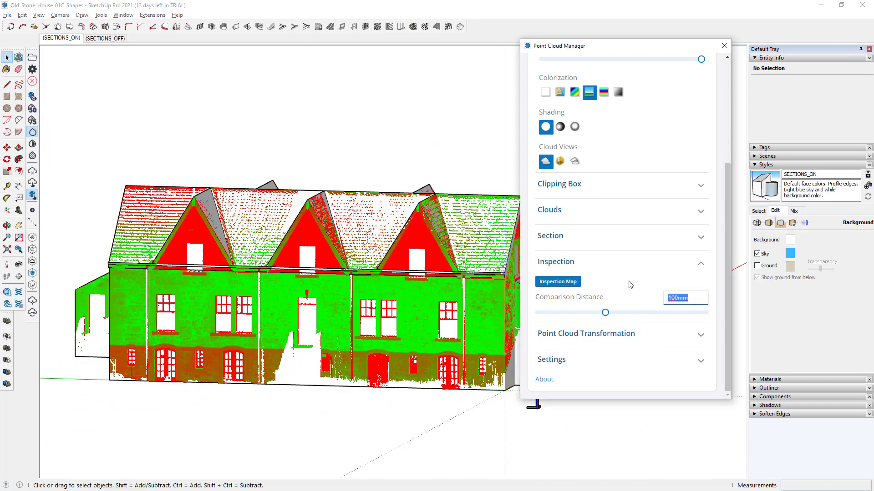
type("500mm")
middle_click_drag(498, 354, 297, 386)
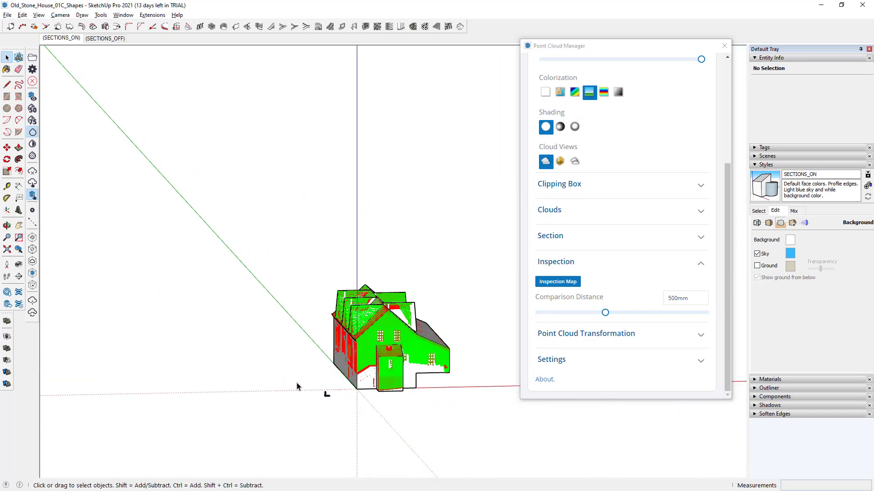
scroll(357, 375, "up", 8)
scroll(359, 374, "down", 5)
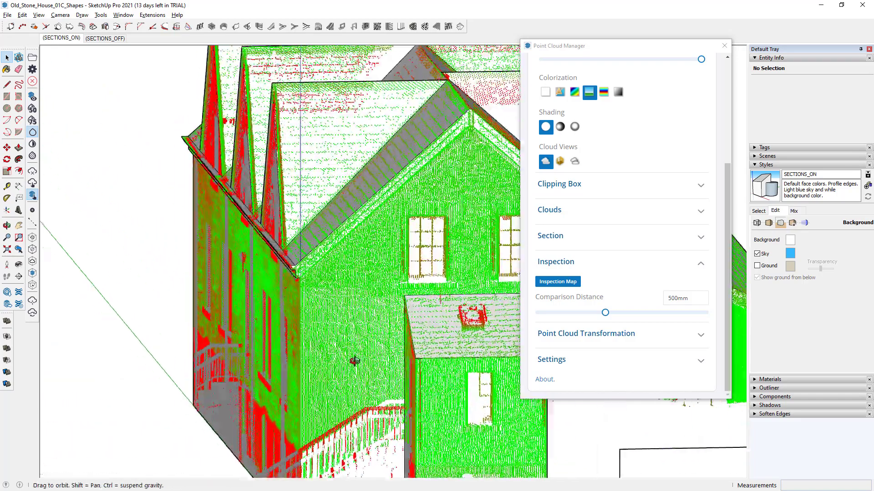
middle_click_drag(359, 374, 387, 328)
scroll(390, 260, "down", 2)
scroll(386, 328, "up", 3)
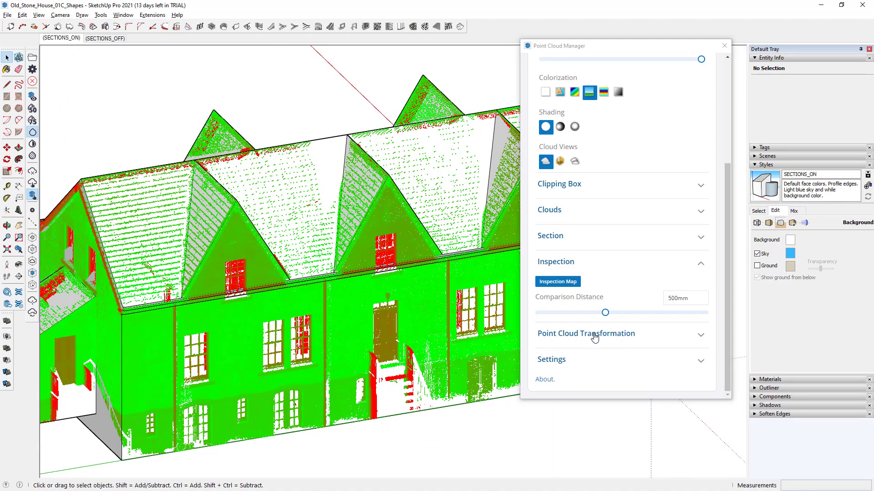
Look through the Point Cloud Transformation options and the Settings options for saving defaults and resetting
left_click(594, 335)
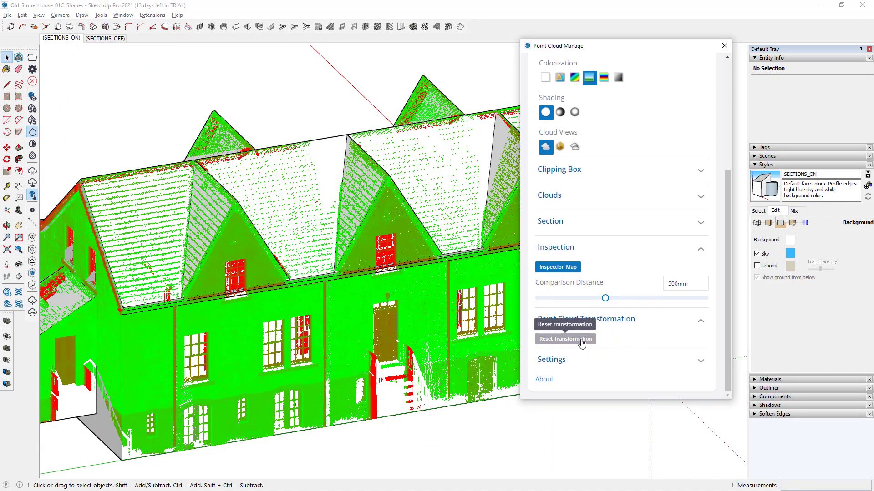
left_click(624, 325)
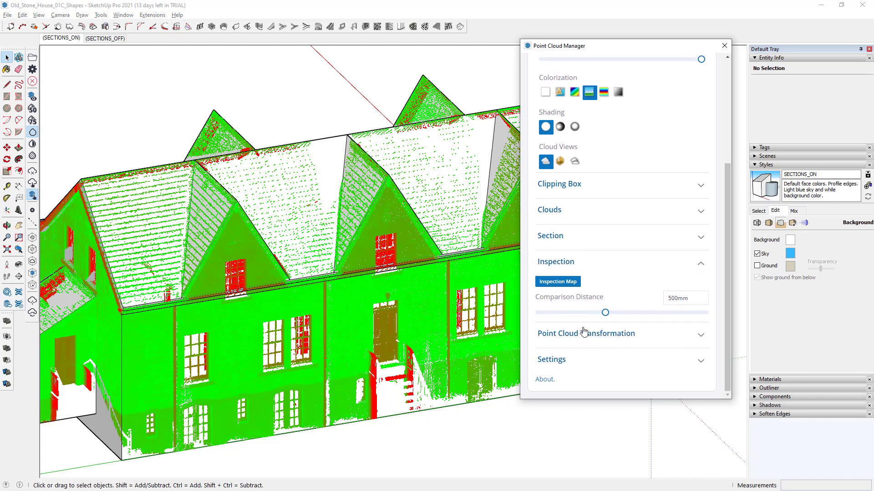
left_click(570, 360)
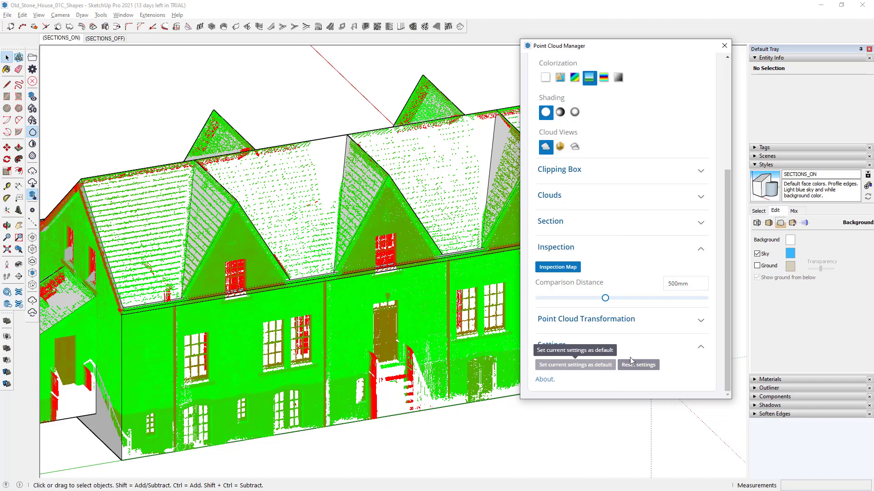
Return to the inspection options and turn off the Inspection Map for the point cloud
scroll(662, 200, "up", 4)
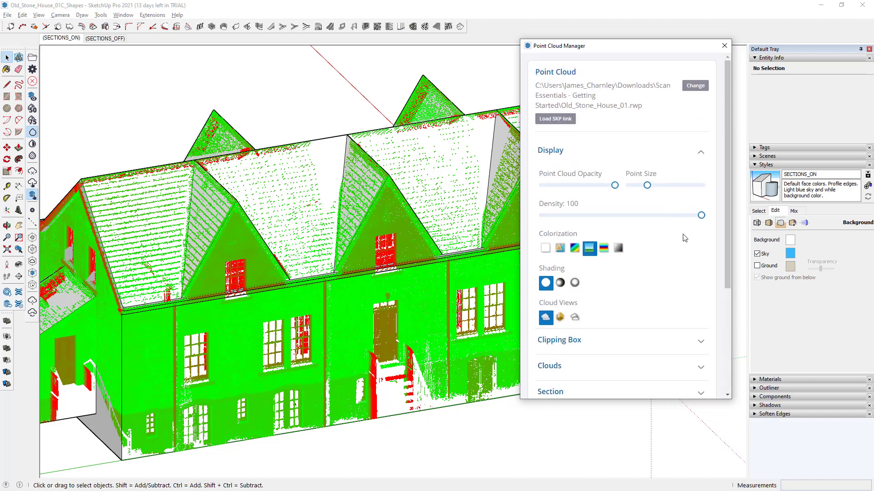
scroll(668, 276, "down", 3)
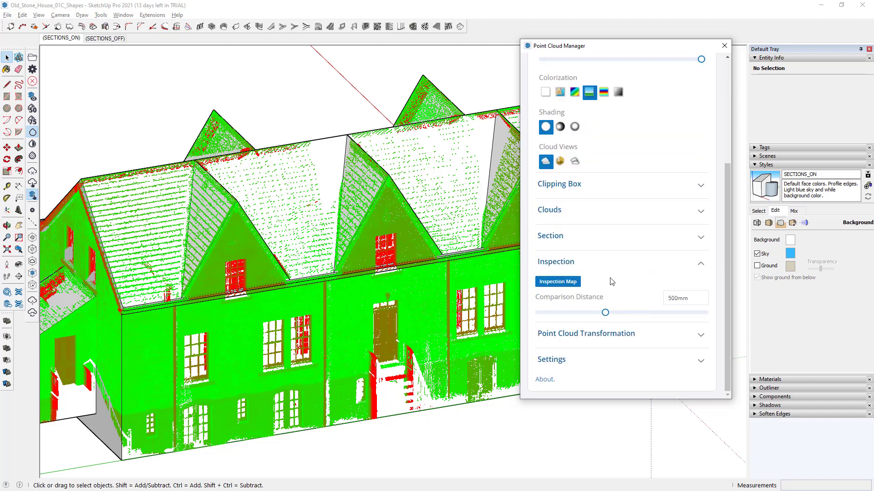
left_click(573, 283)
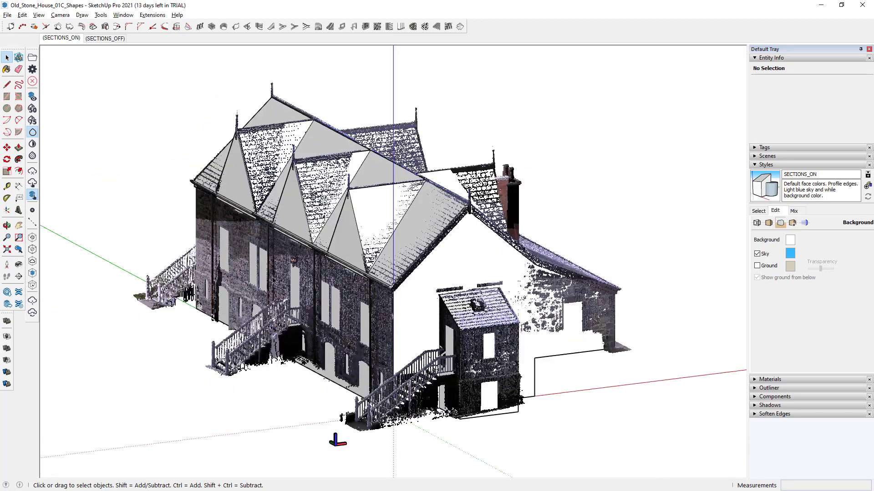
Make the [TSE] Point Cloud Clipping Box tag visible in the model
left_click(766, 166)
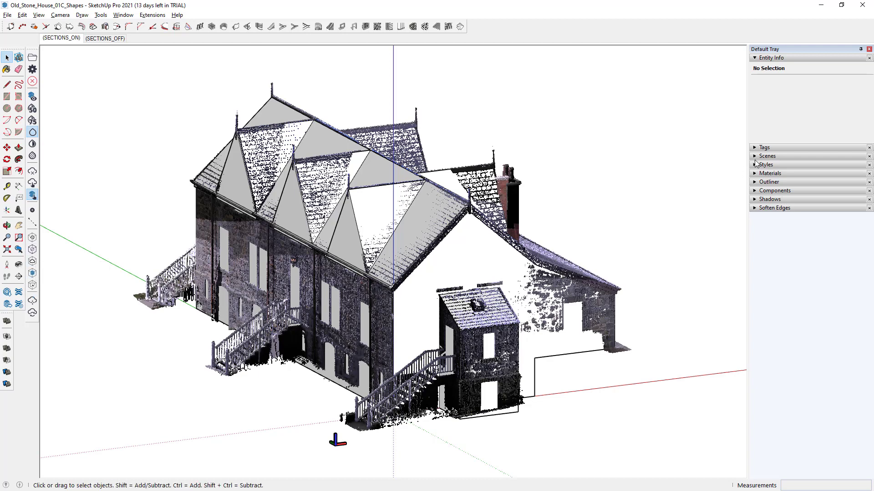
left_click(764, 147)
left_click(758, 187)
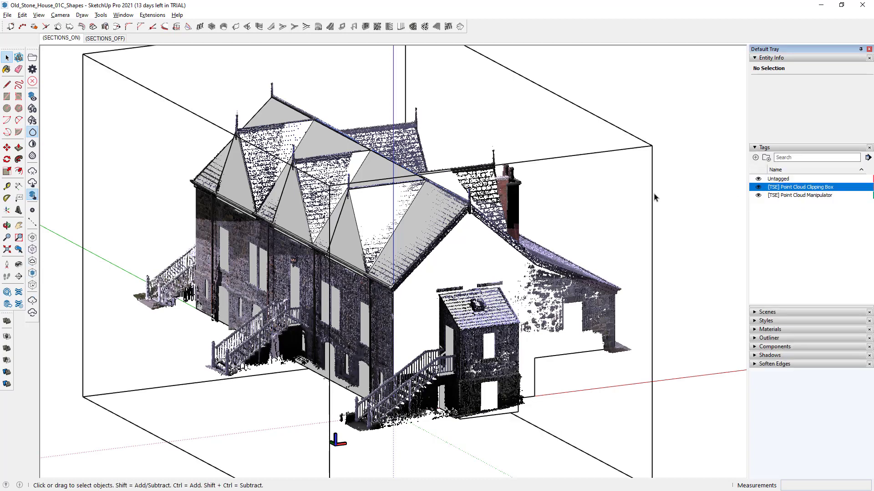
Scale the point cloud clipping box to about 0.67 vertically and about 0.56 along the green axis to crop the cloud
left_click(562, 158)
scroll(562, 167, "down", 2)
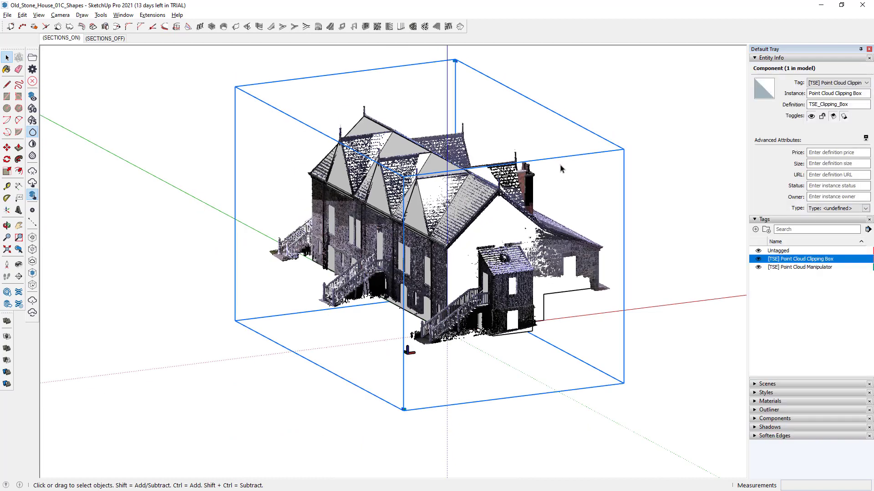
key("s")
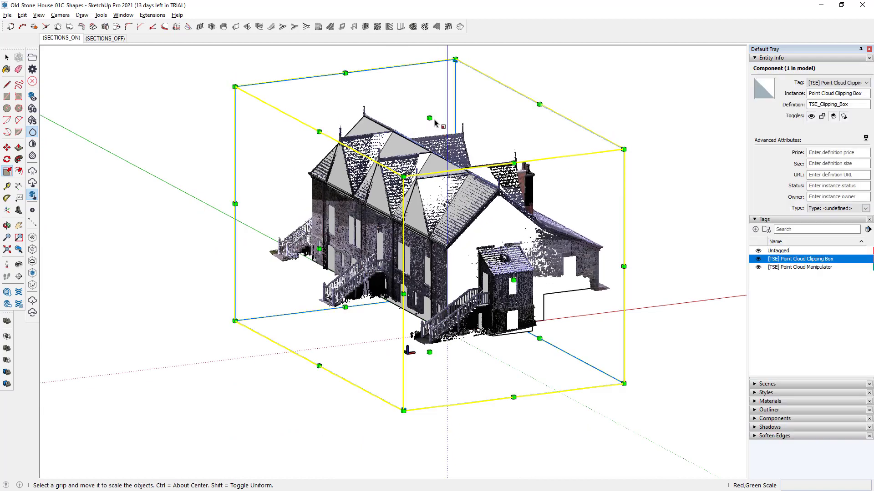
left_click_drag(429, 120, 430, 195)
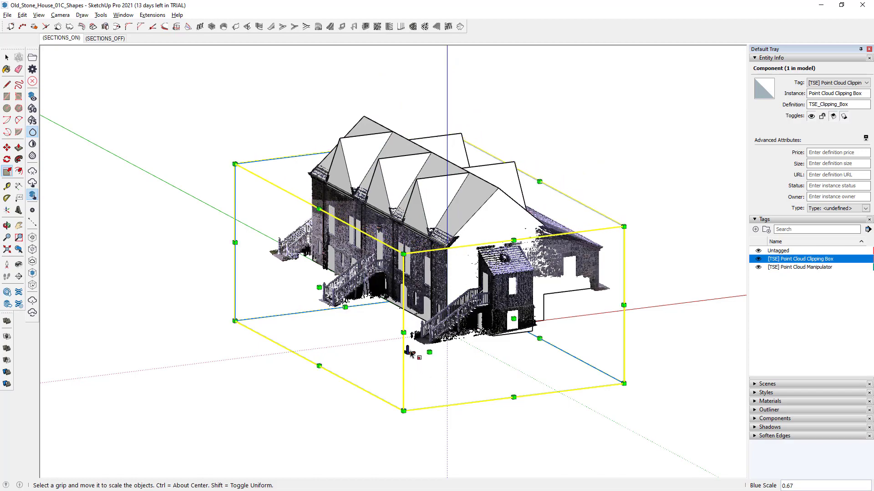
middle_click_drag(416, 357, 614, 355)
type("0.5")
key("Return")
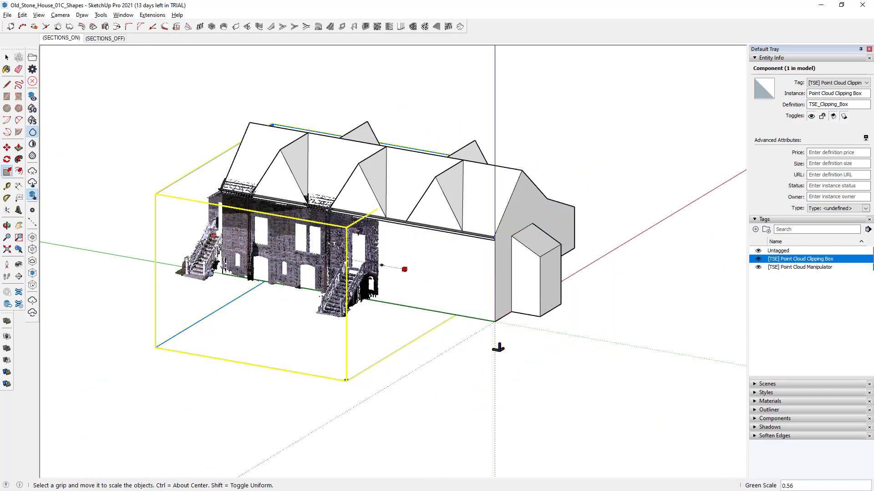
middle_click_drag(498, 348, 544, 345)
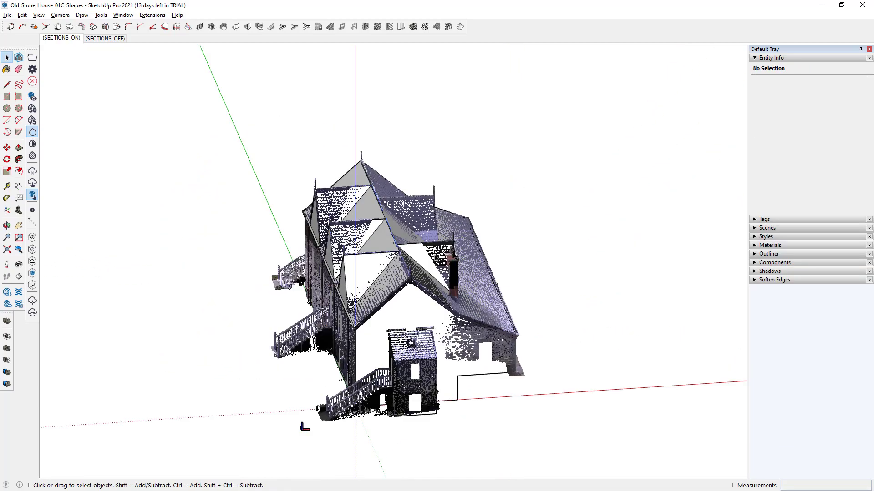